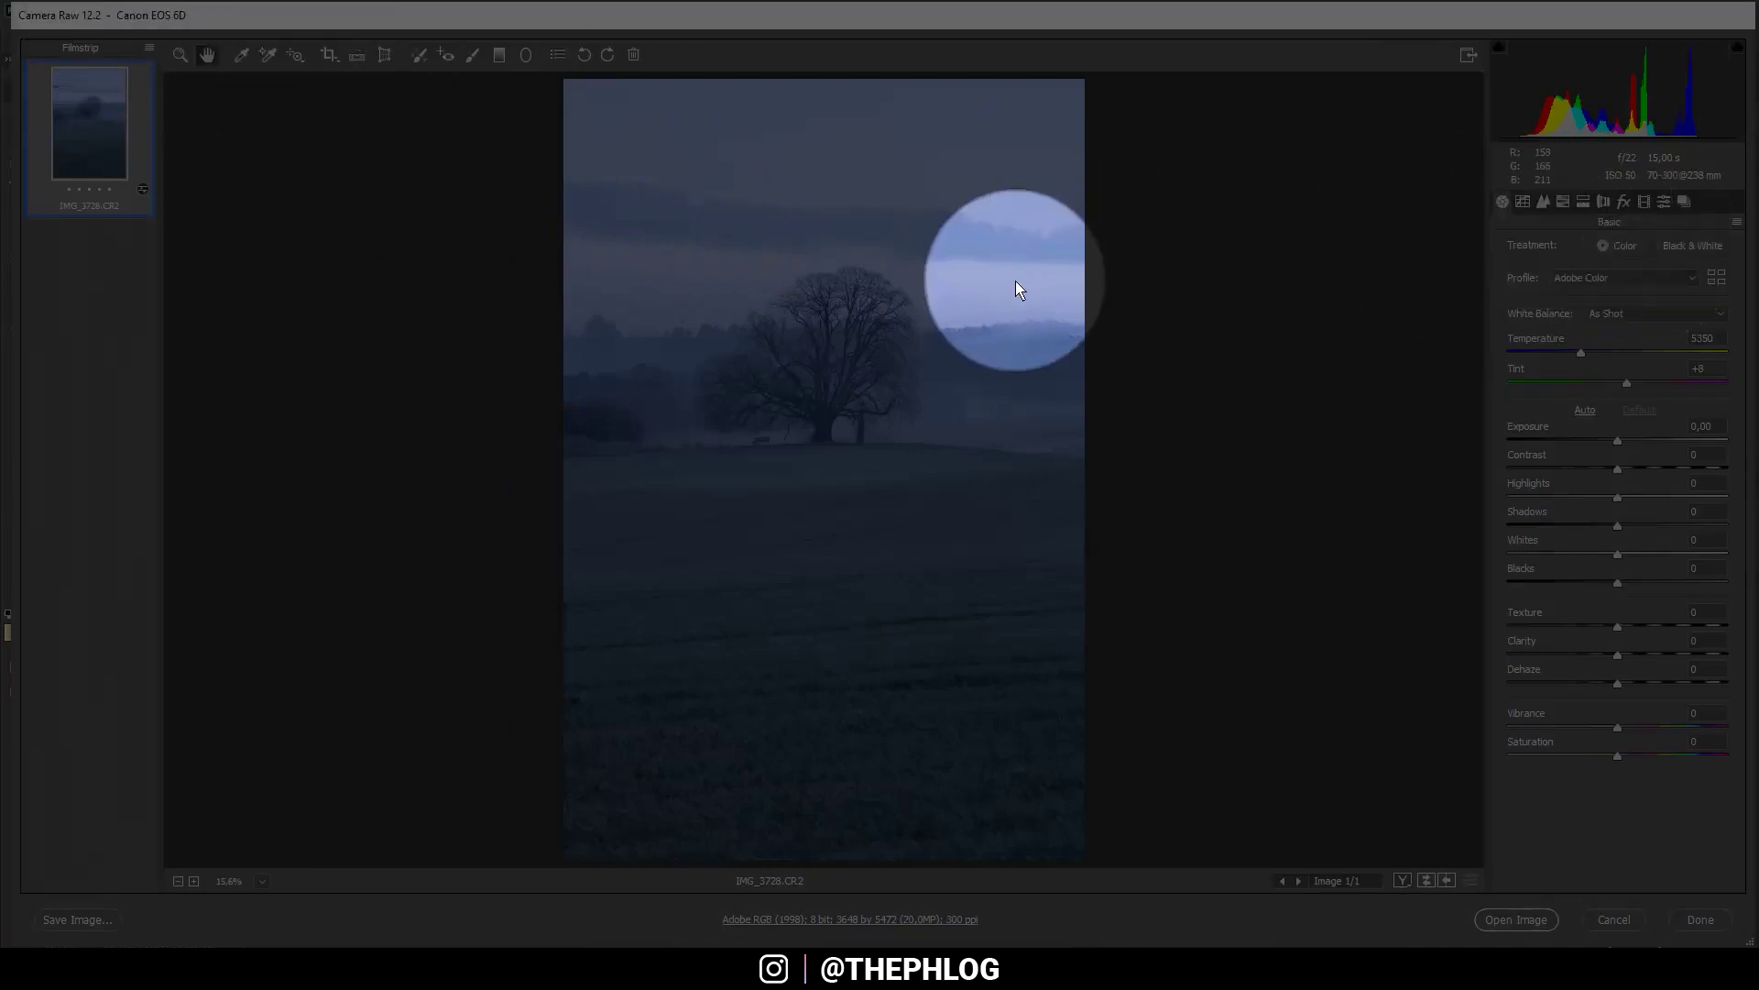
Enable Remove Chromatic Aberration and Profile Corrections in Lens Corrections, then go back to Basic.
left_click(1615, 204)
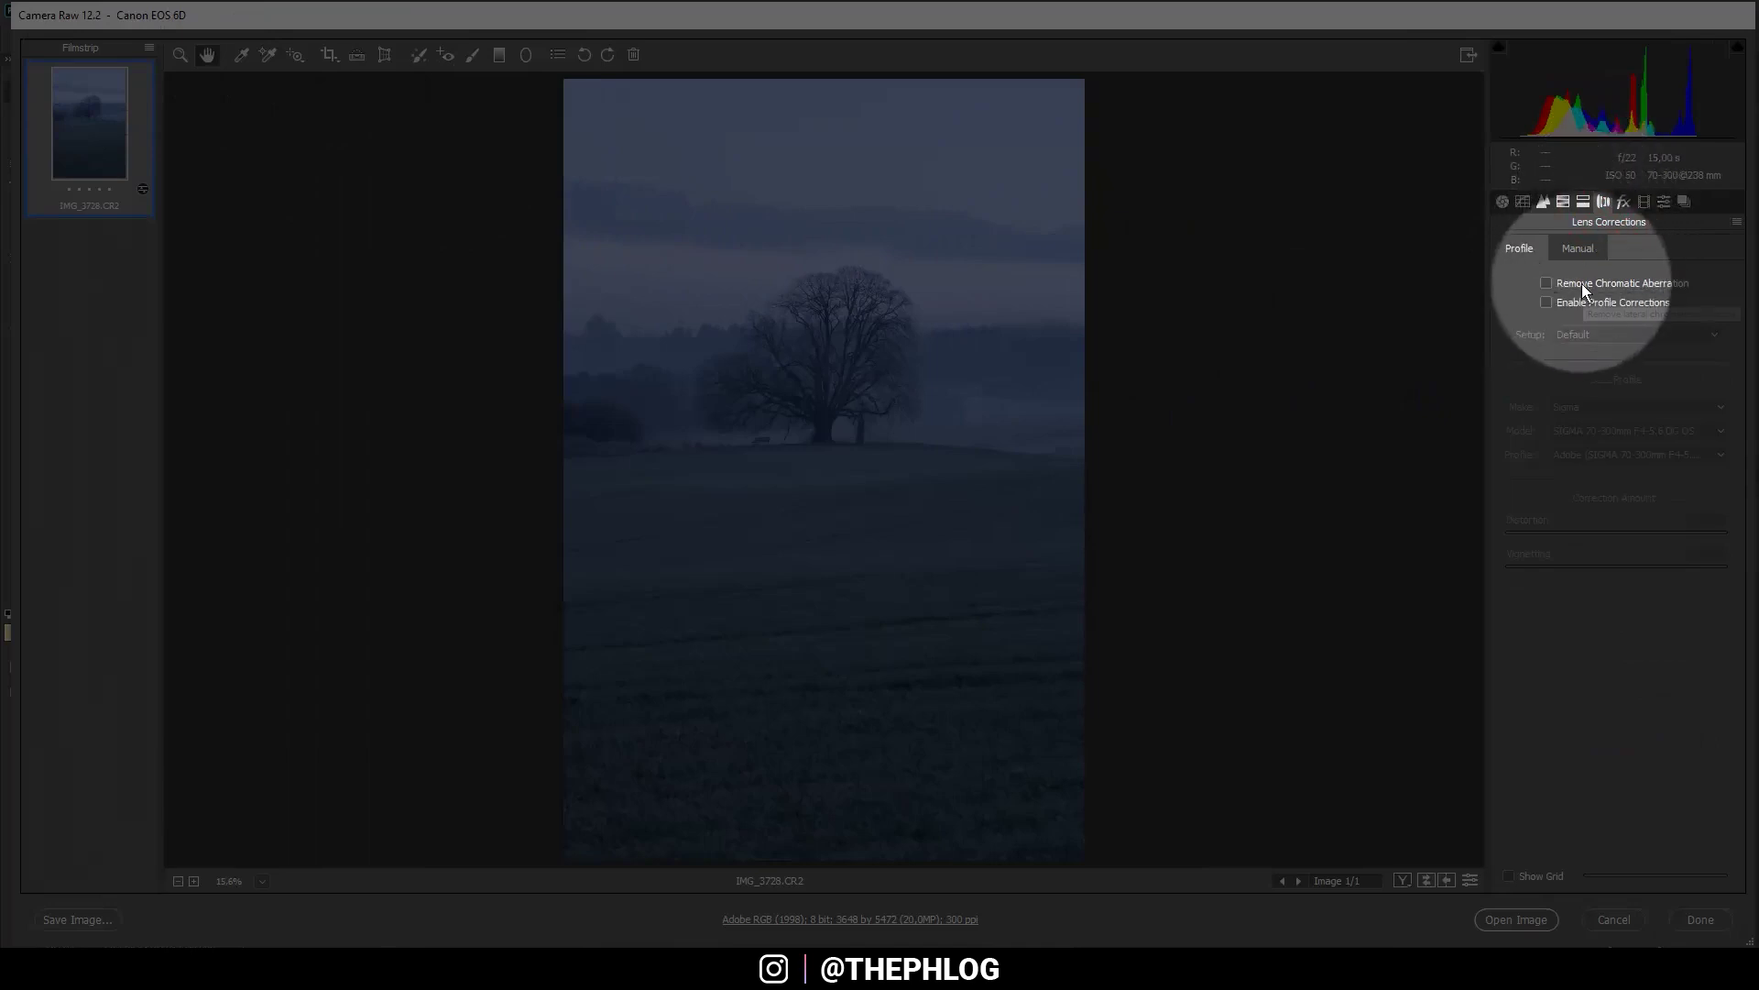
left_click(1573, 301)
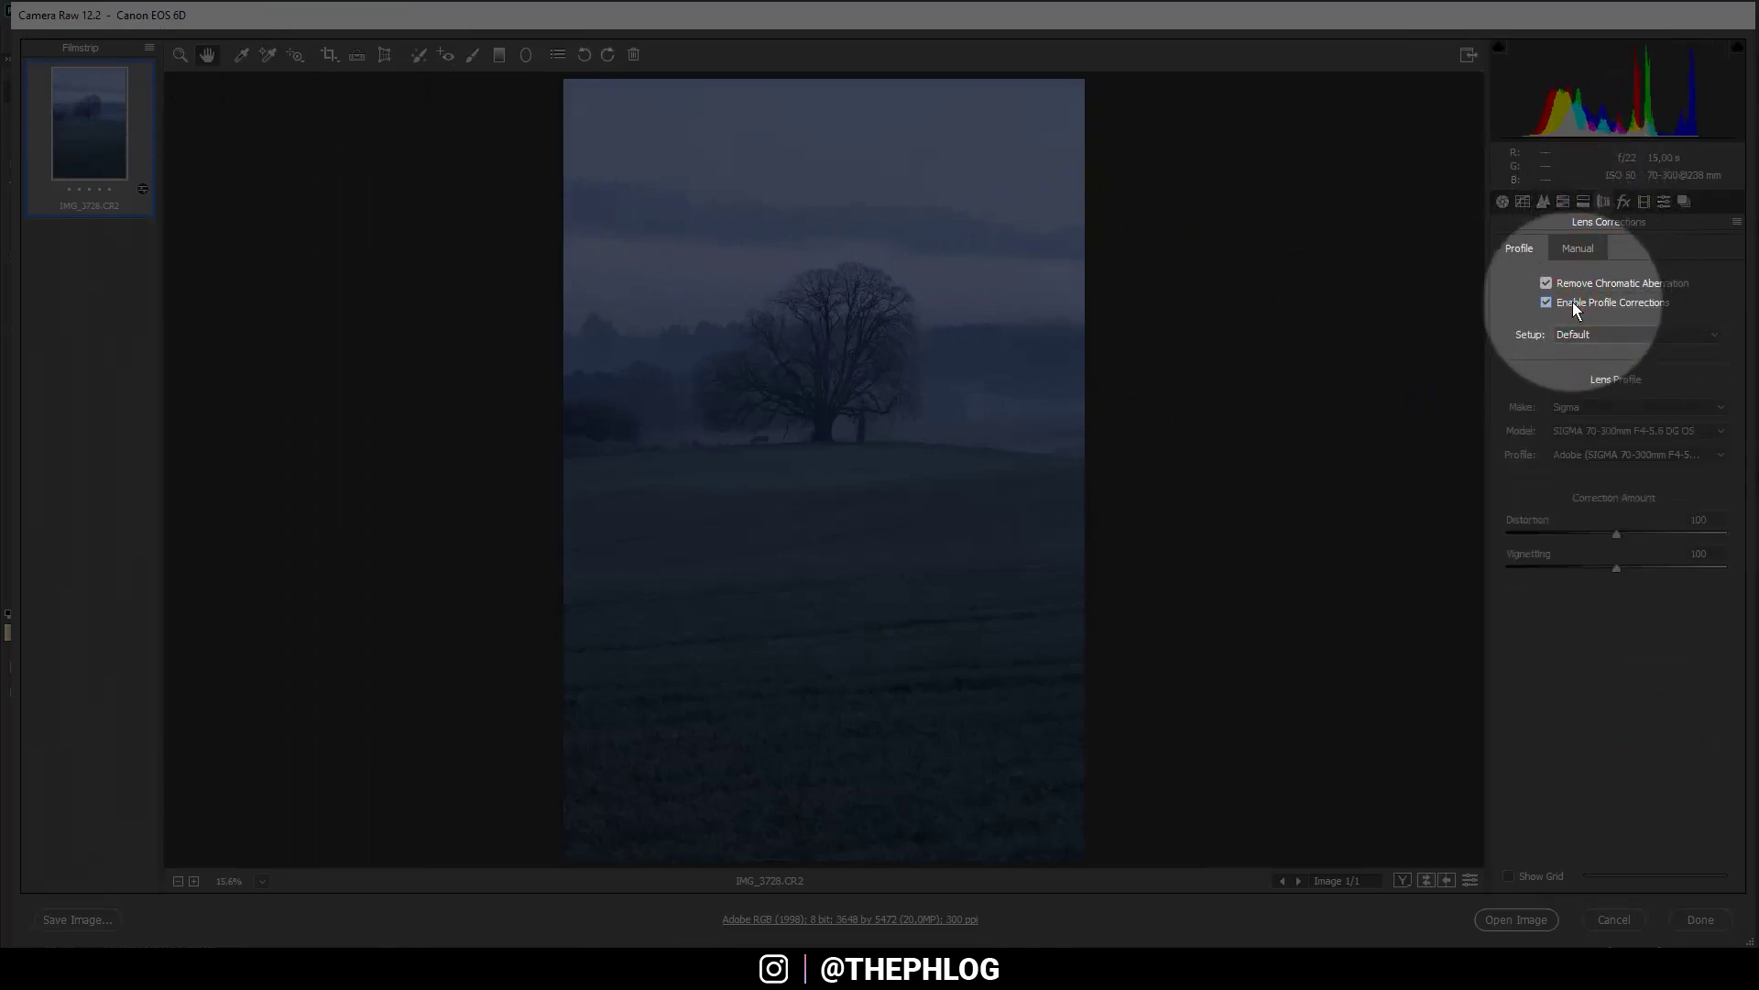
left_click(1507, 204)
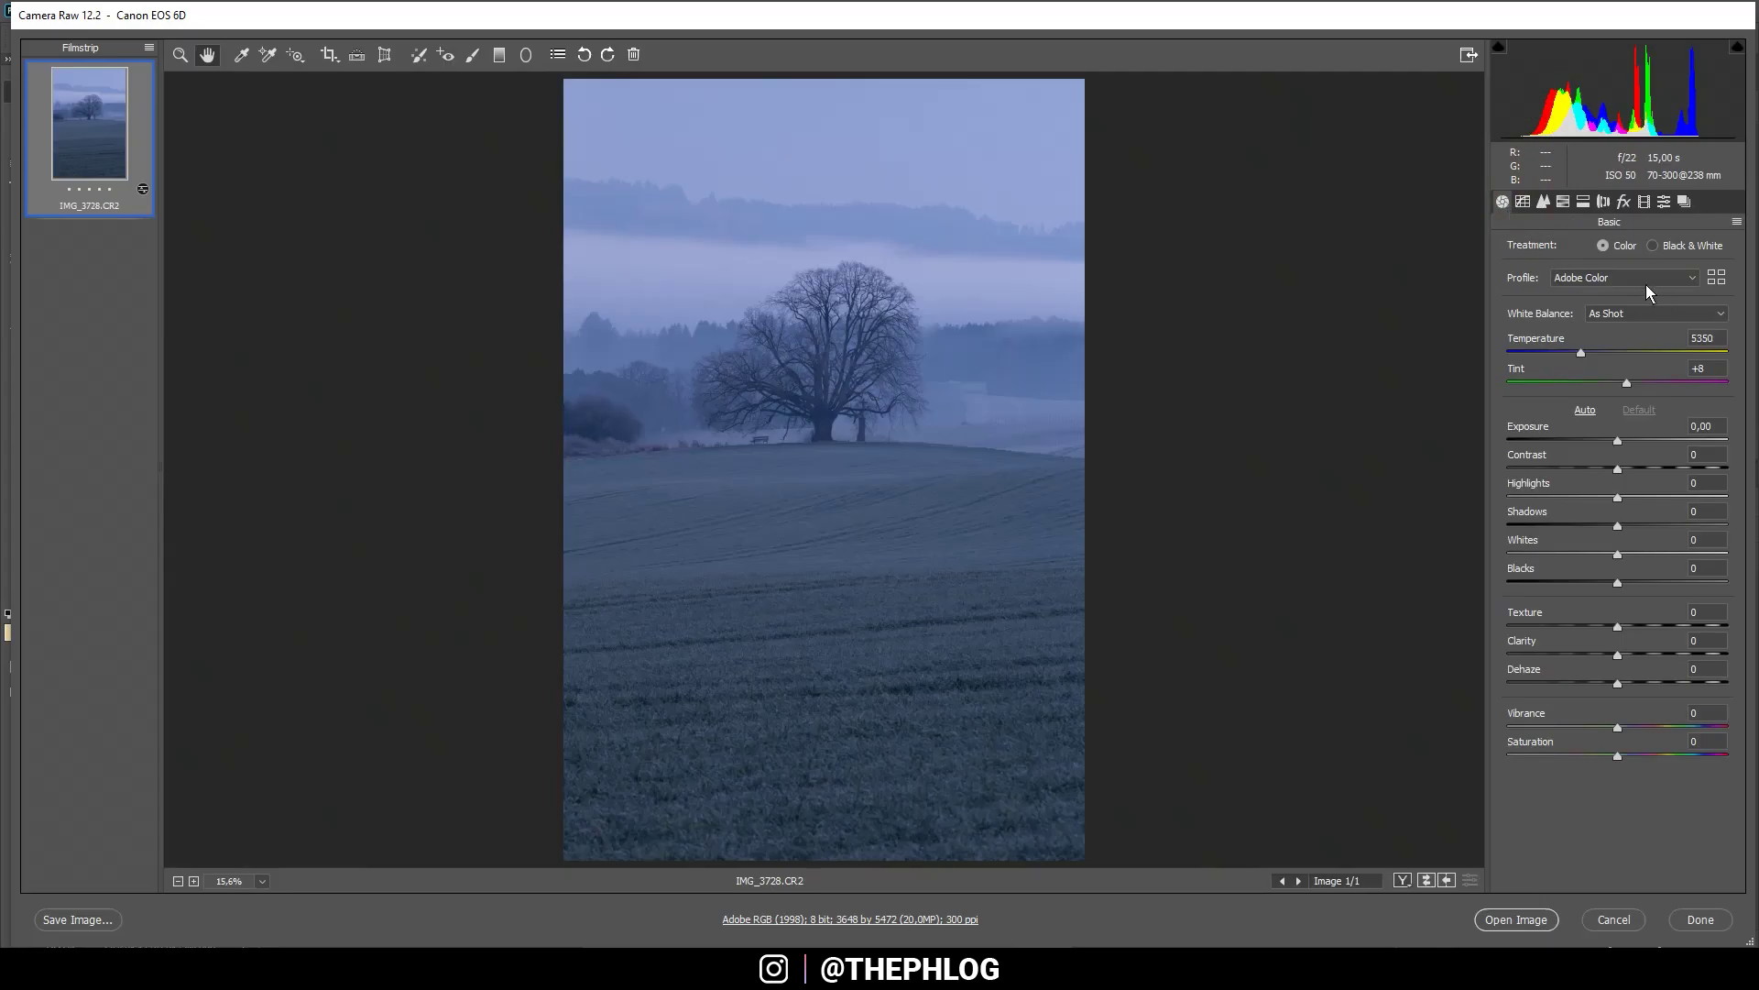
Apply the Adobe Landscape profile and Auto white balance, then set Temperature to 7400.
left_click(1596, 276)
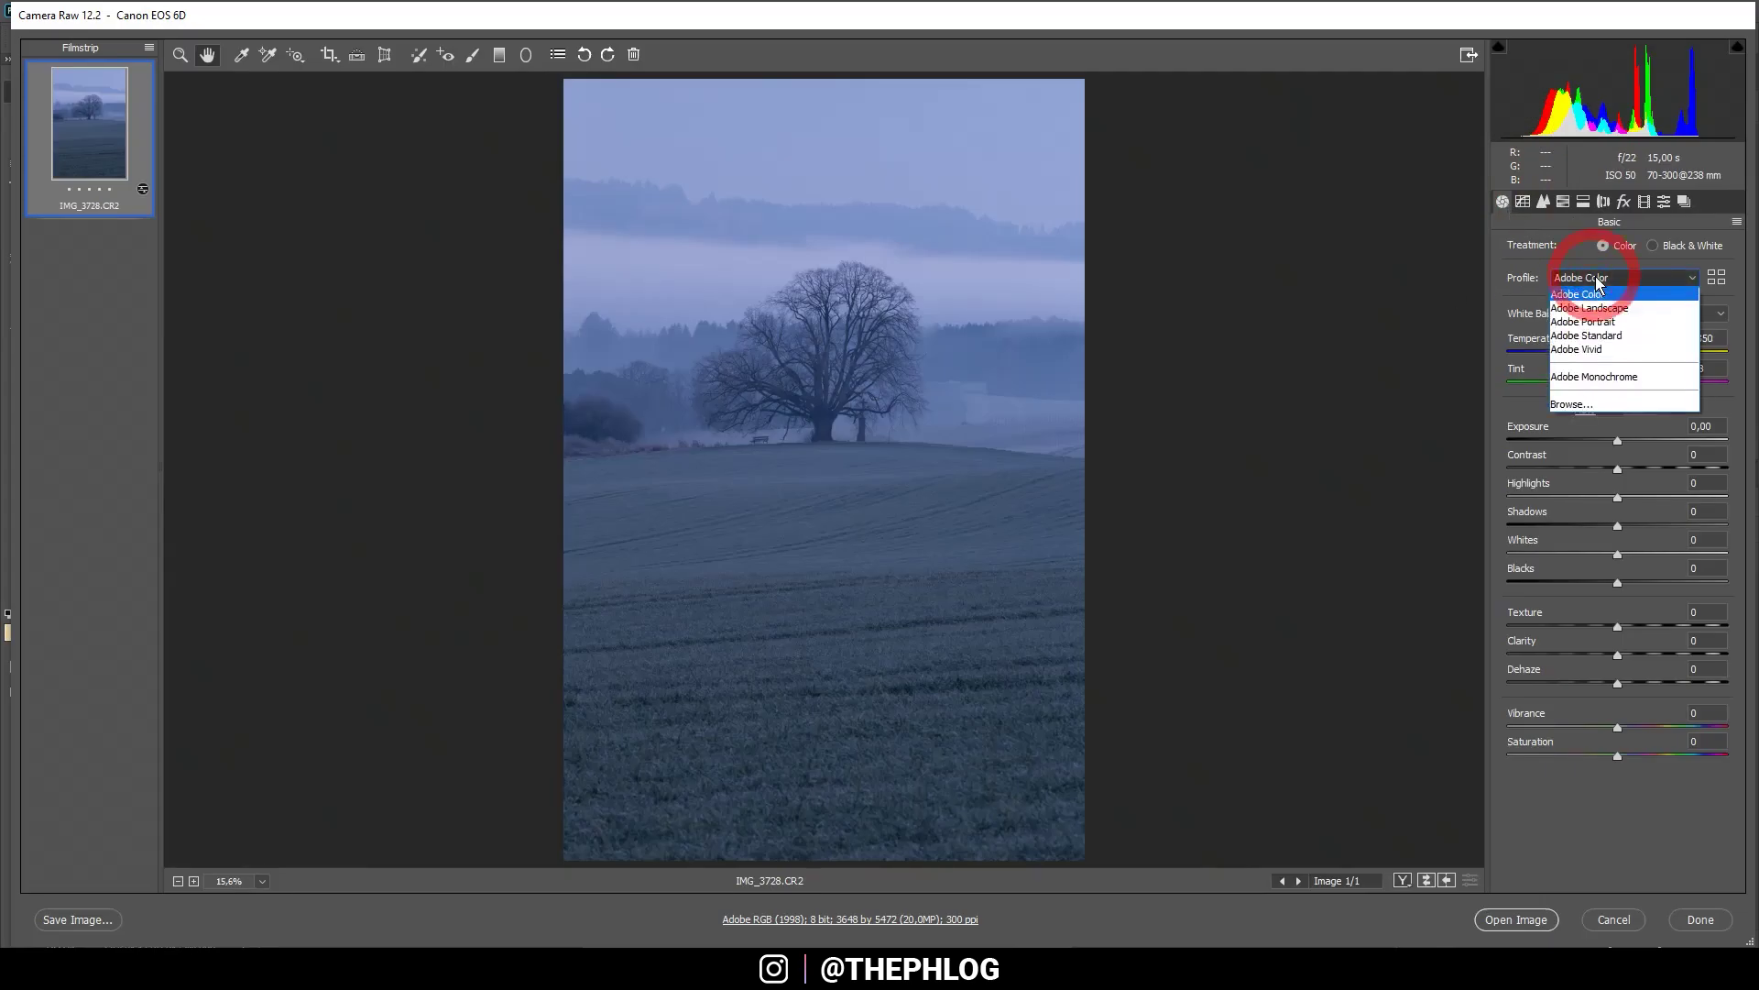
left_click(1617, 315)
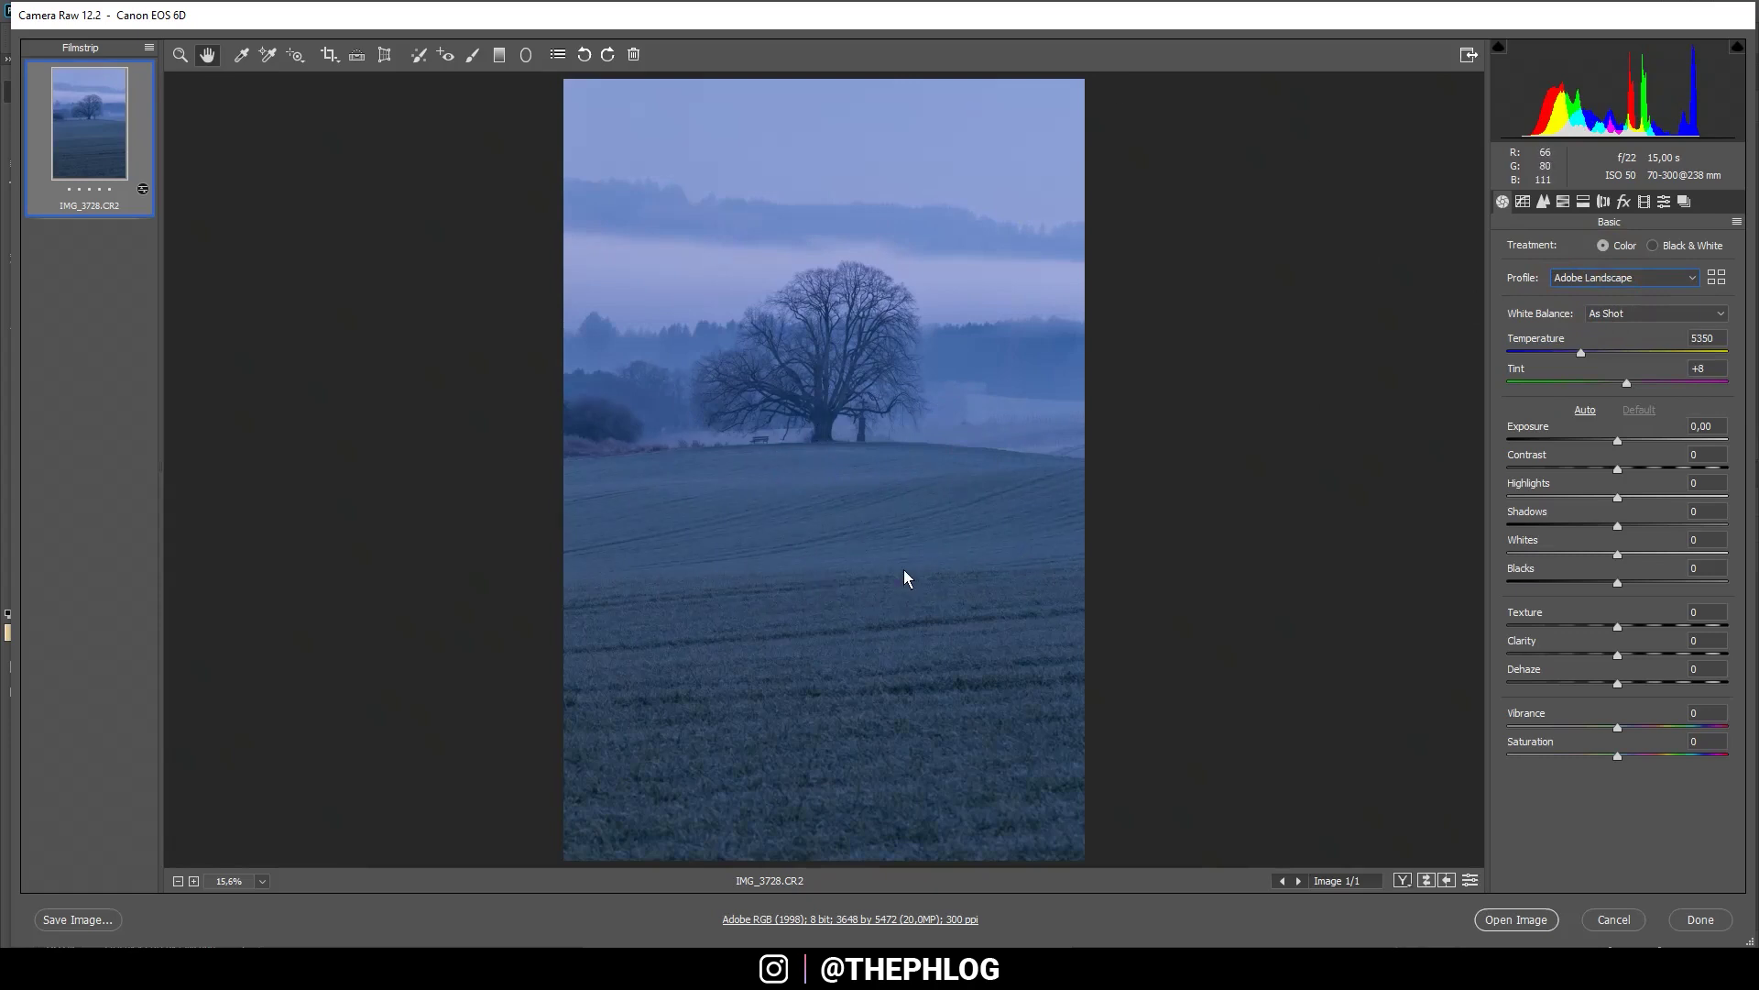
left_click(1616, 315)
left_click(1616, 344)
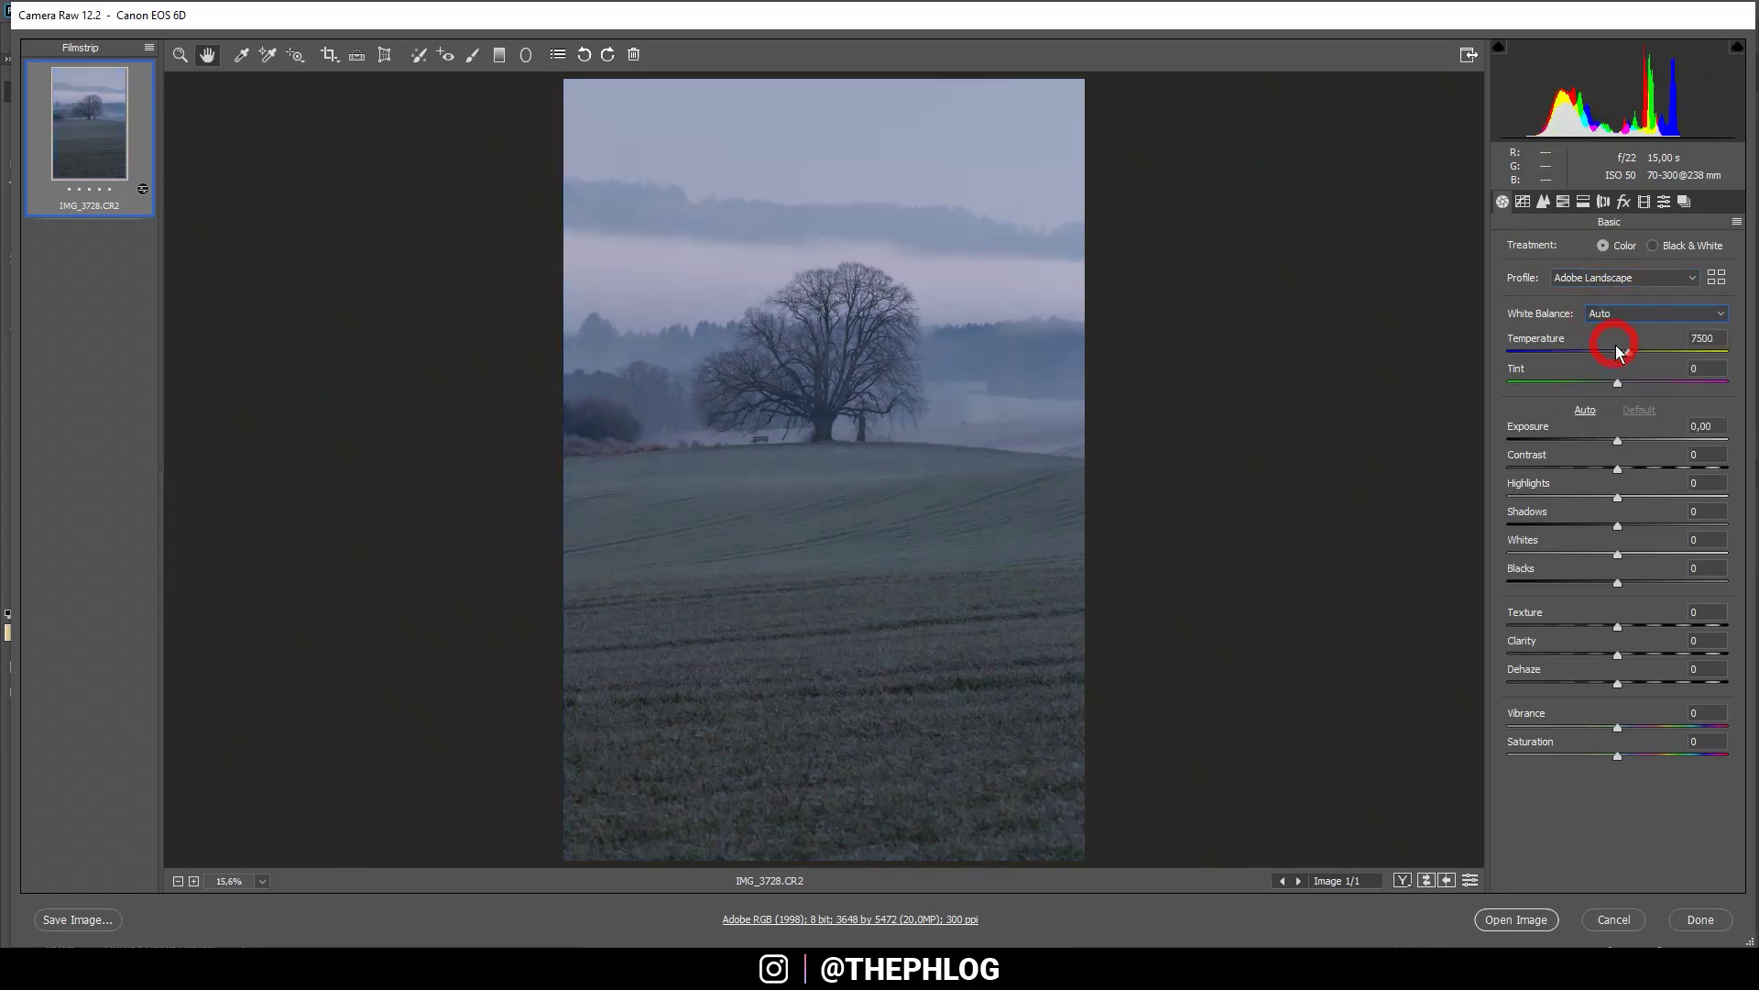
left_click_drag(1627, 358, 1630, 354)
Set Contrast to +73, Vibrance to -73 and Saturation to +100 in the Basic panel.
left_click_drag(1620, 471, 1701, 484)
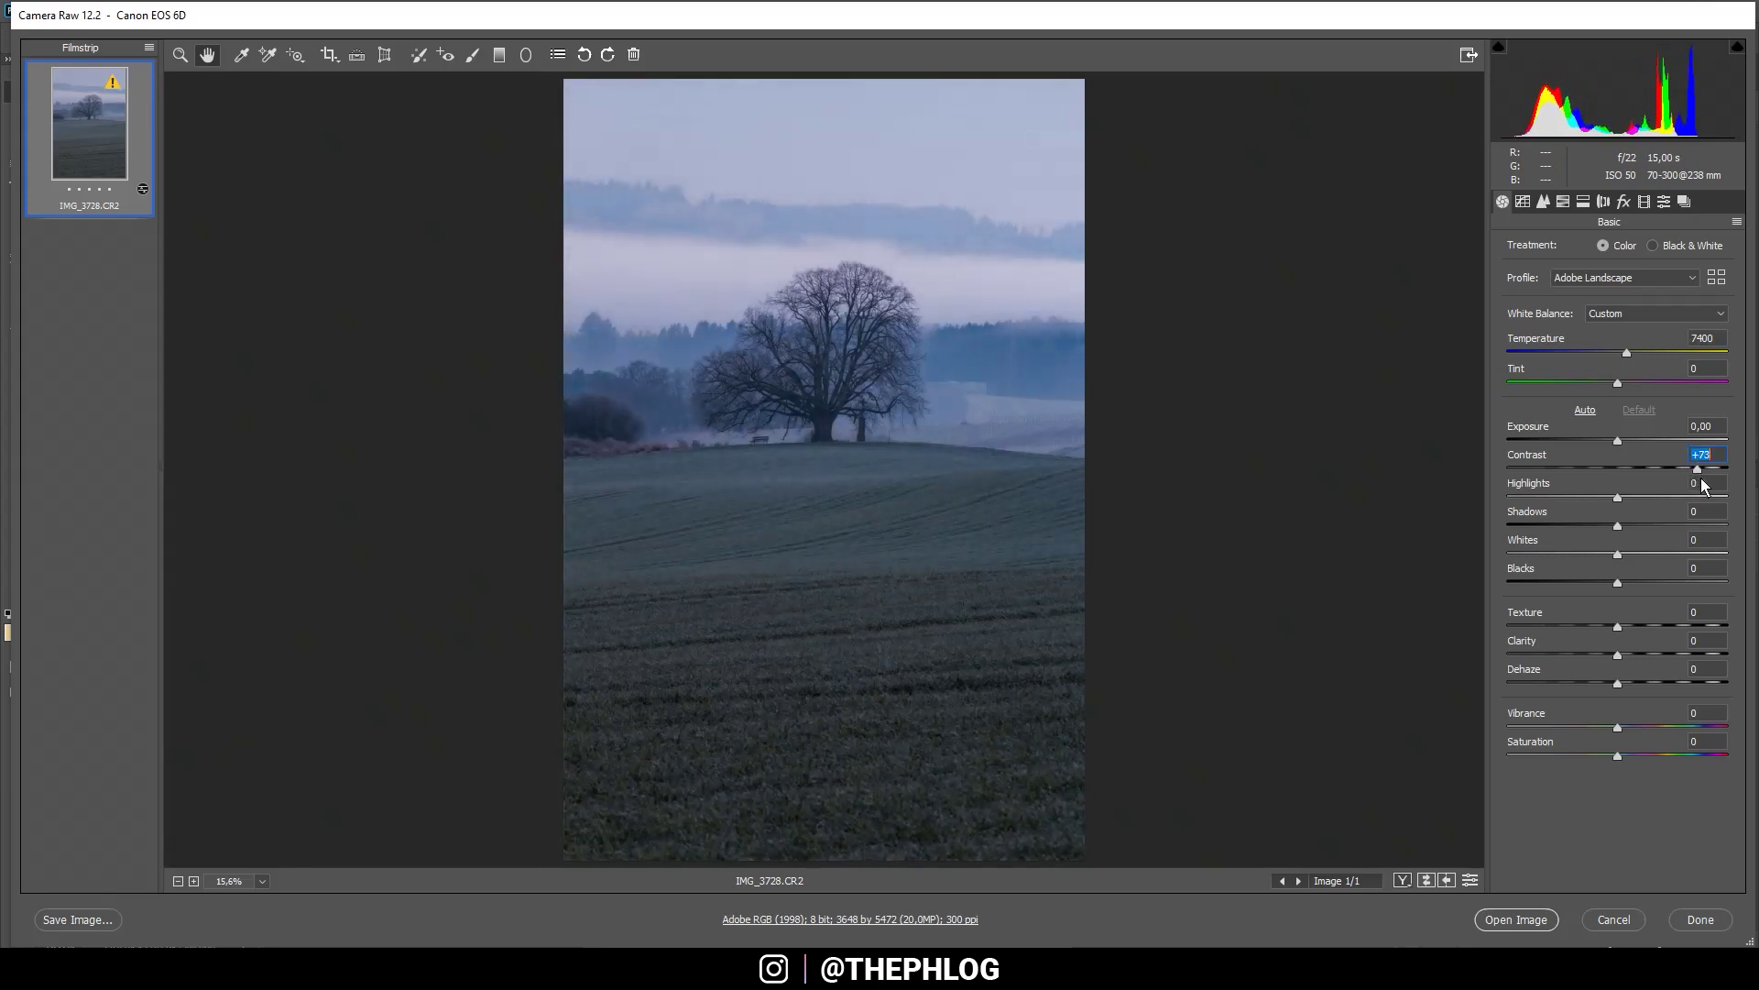
left_click(707, 510)
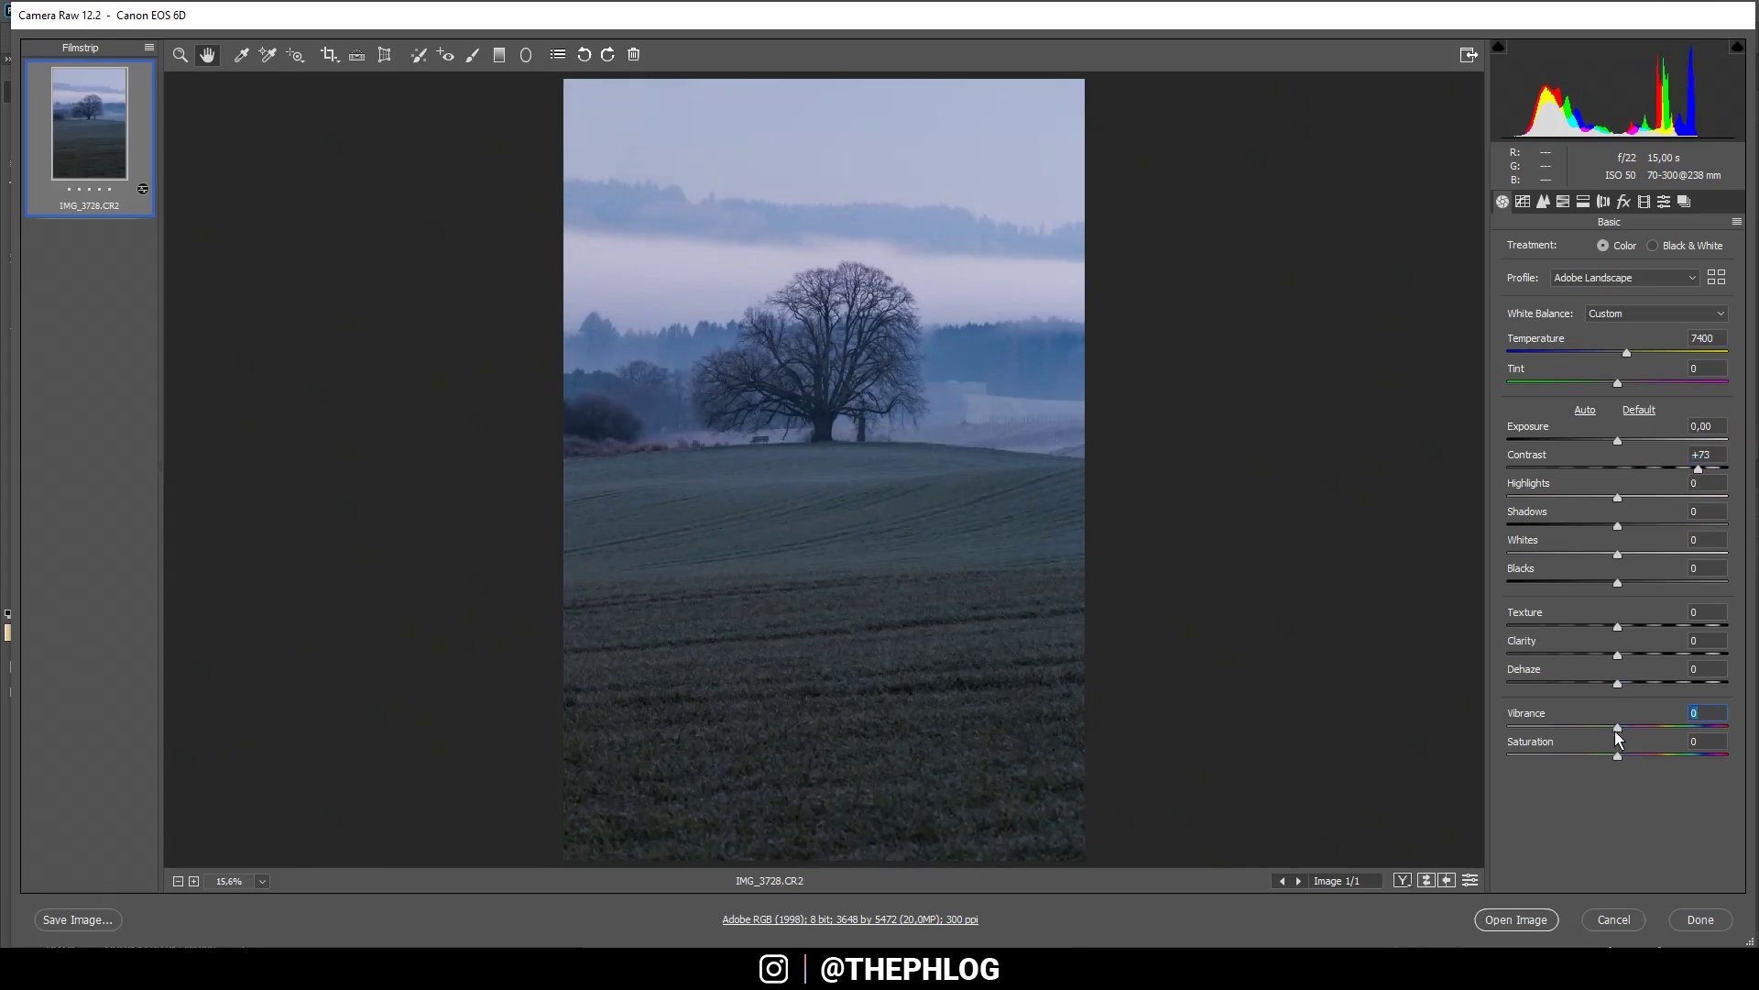
left_click_drag(1617, 729, 1547, 727)
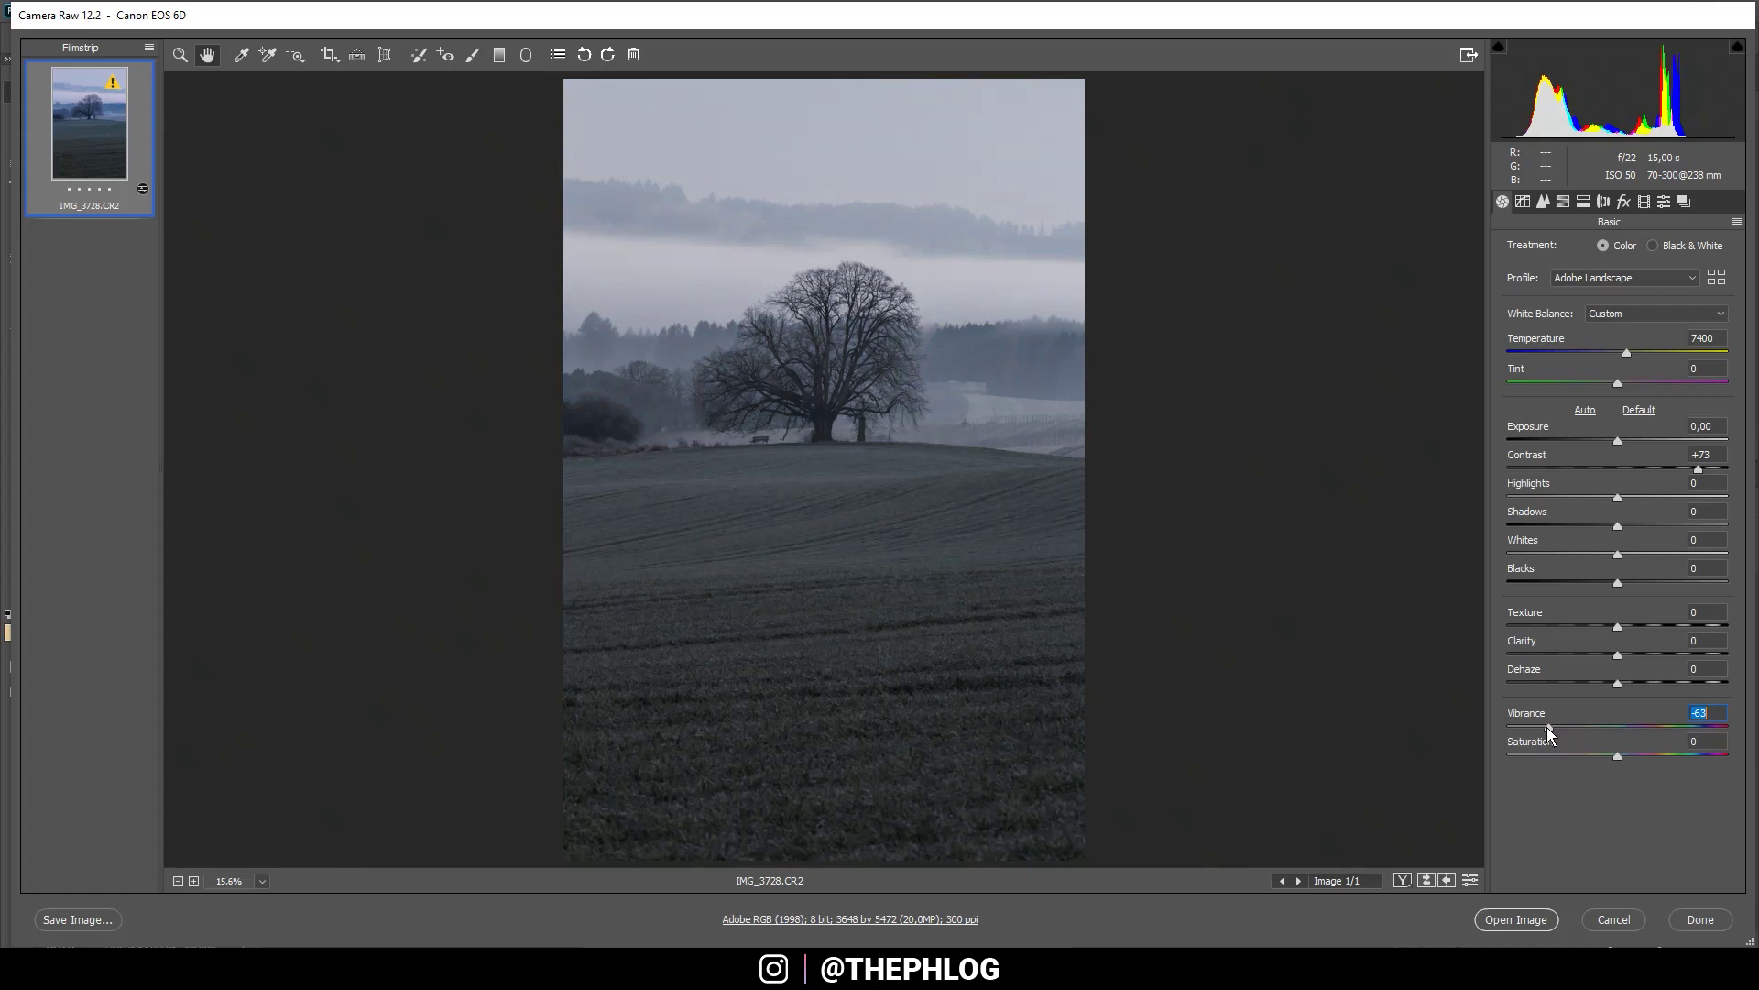
left_click_drag(1549, 733, 1727, 760)
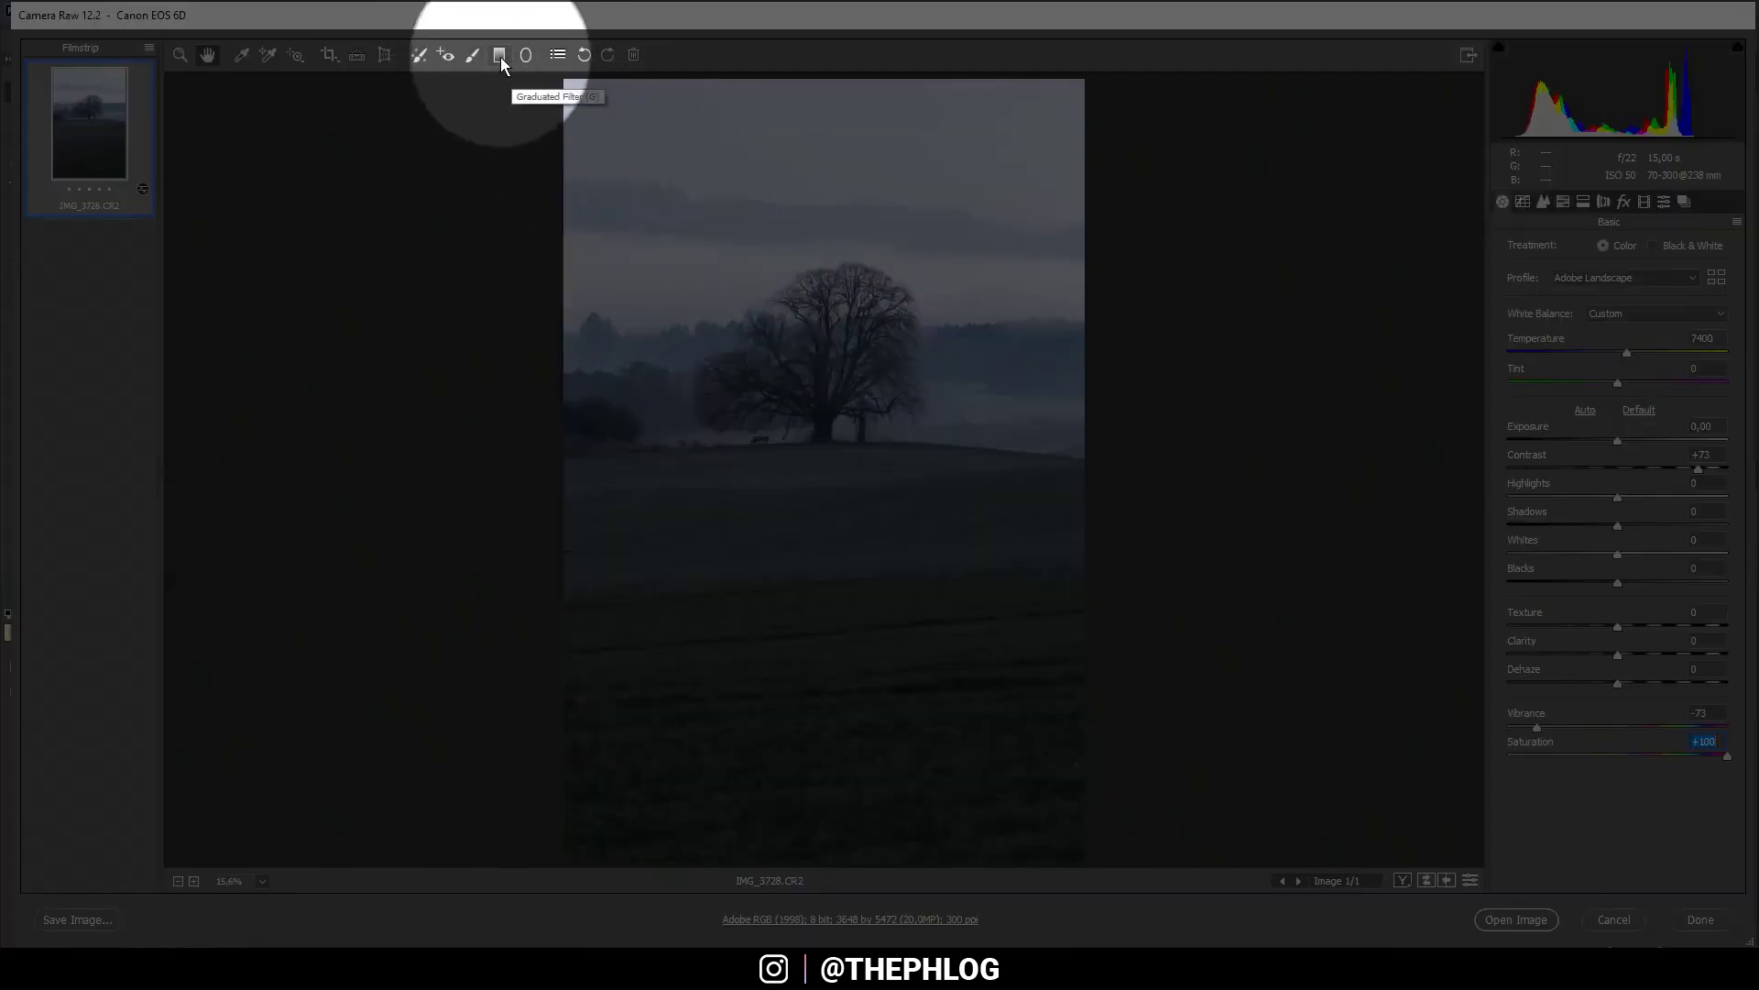
Draw graduated filters over the sky and field, giving the field filter -0.25 exposure.
left_click(501, 57)
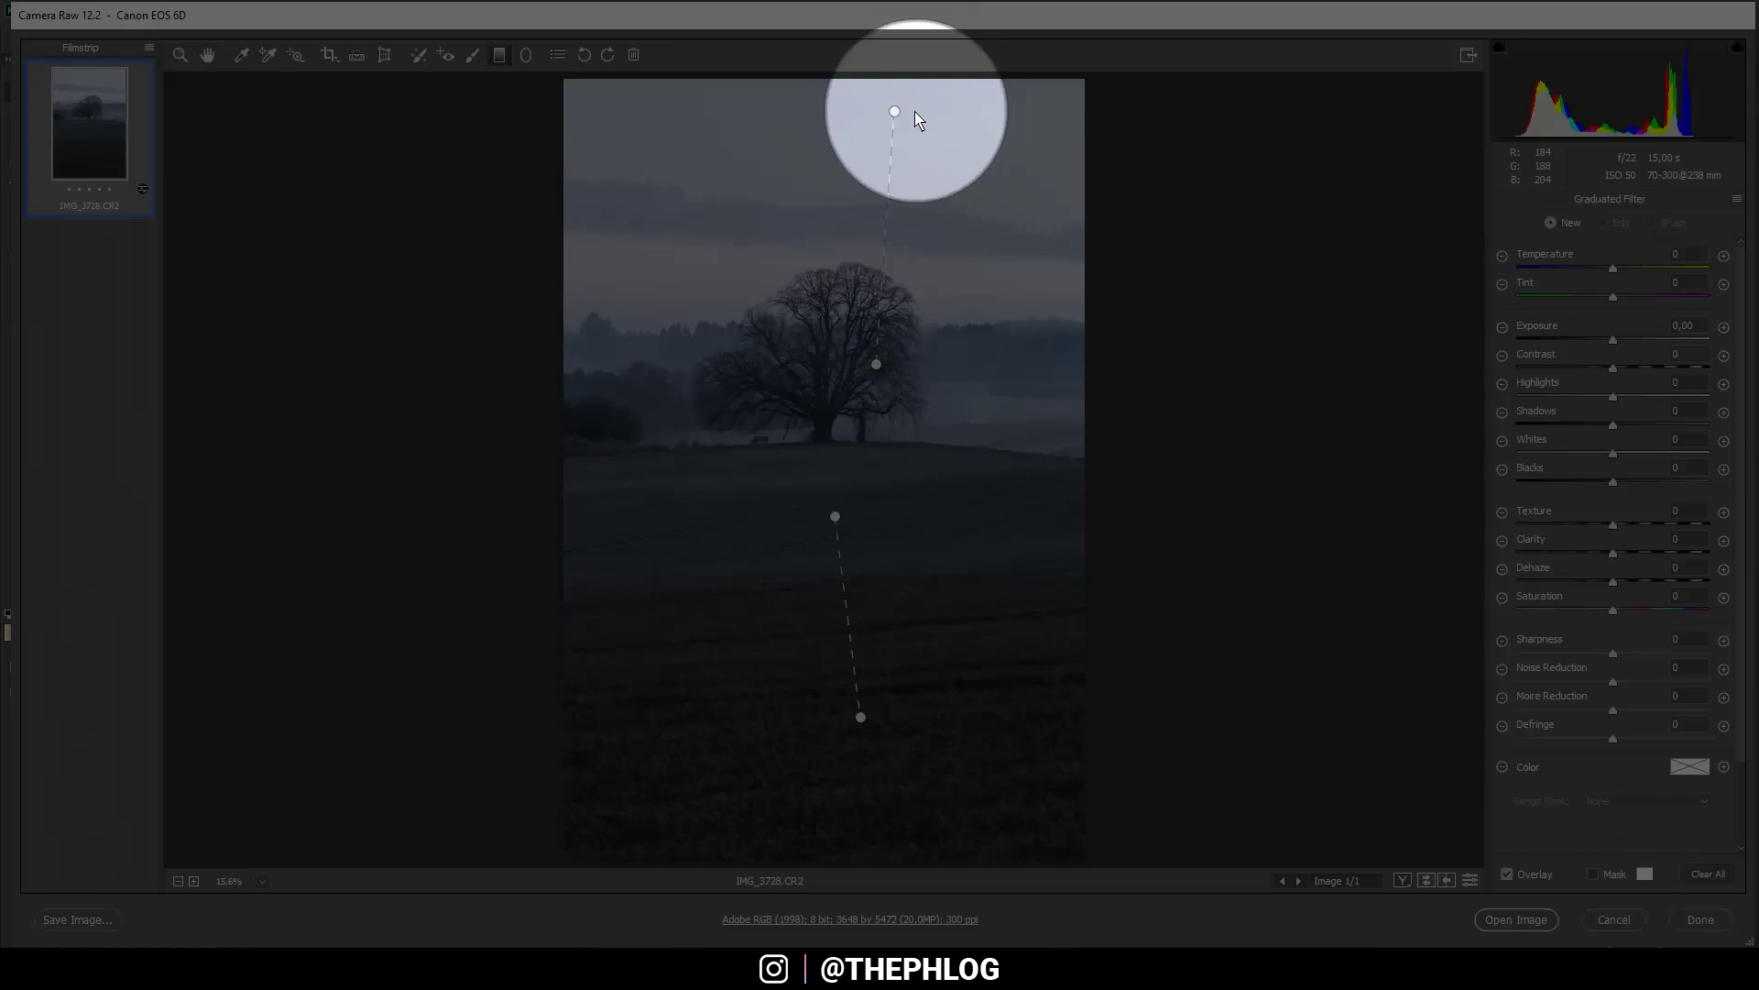
left_click_drag(895, 112, 890, 166)
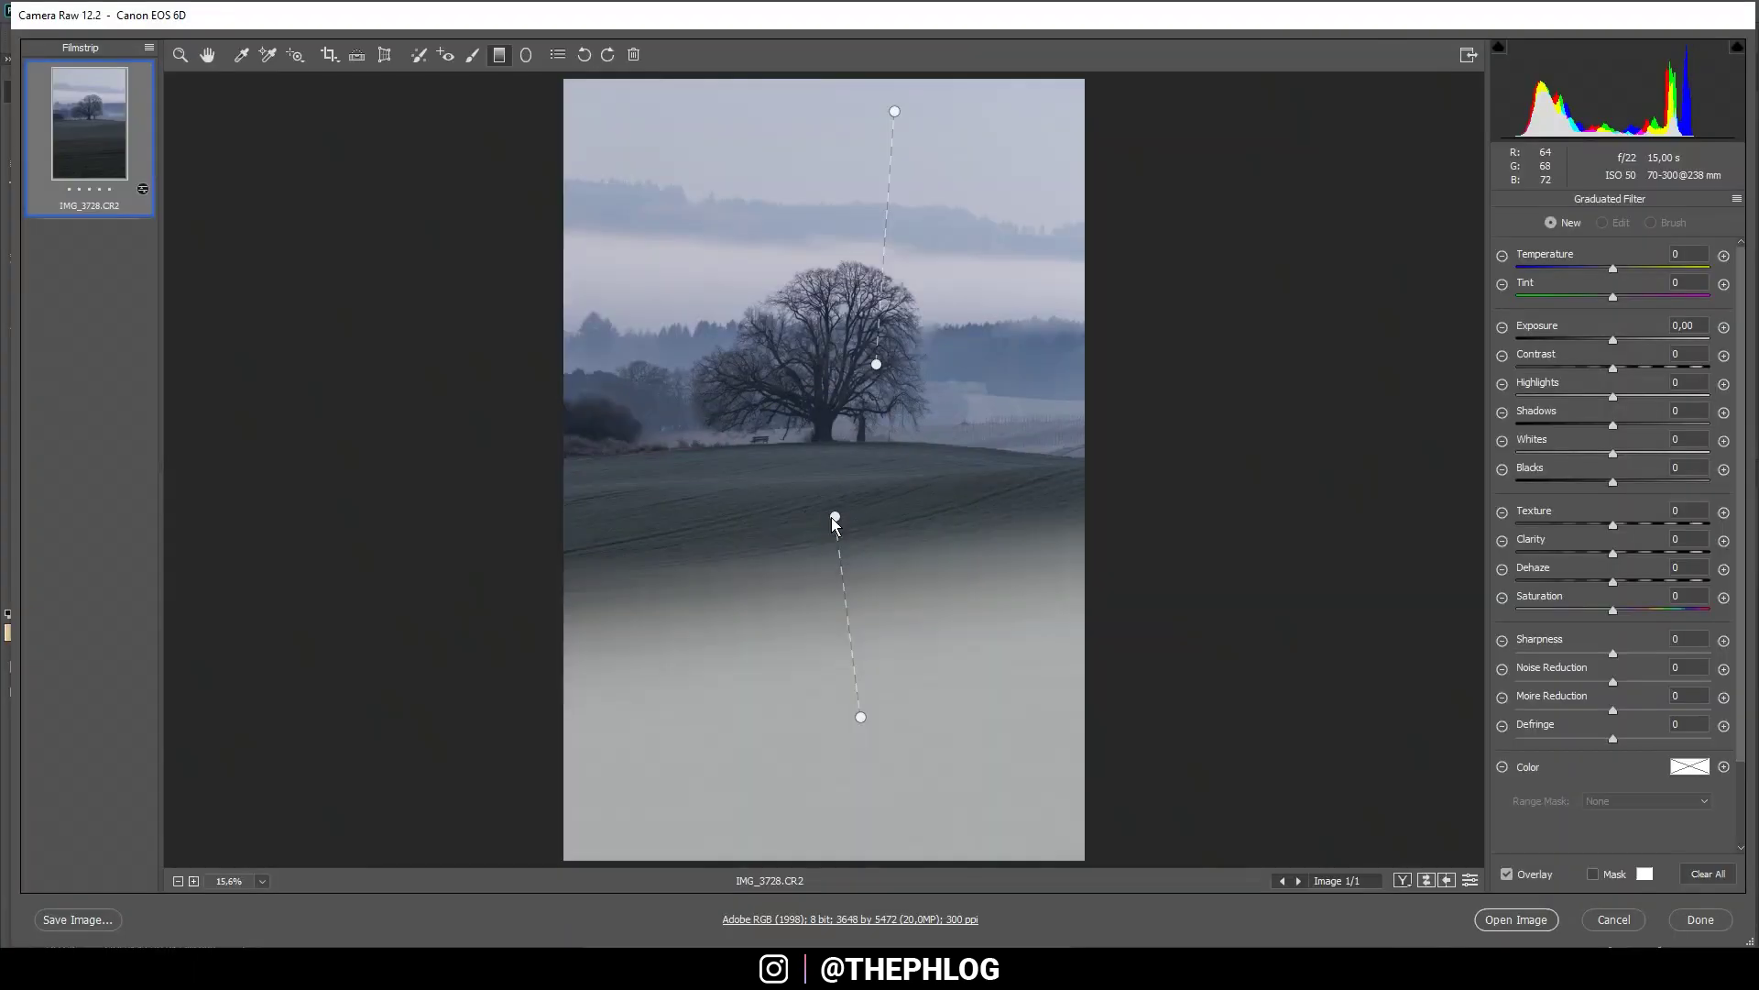
left_click(834, 518)
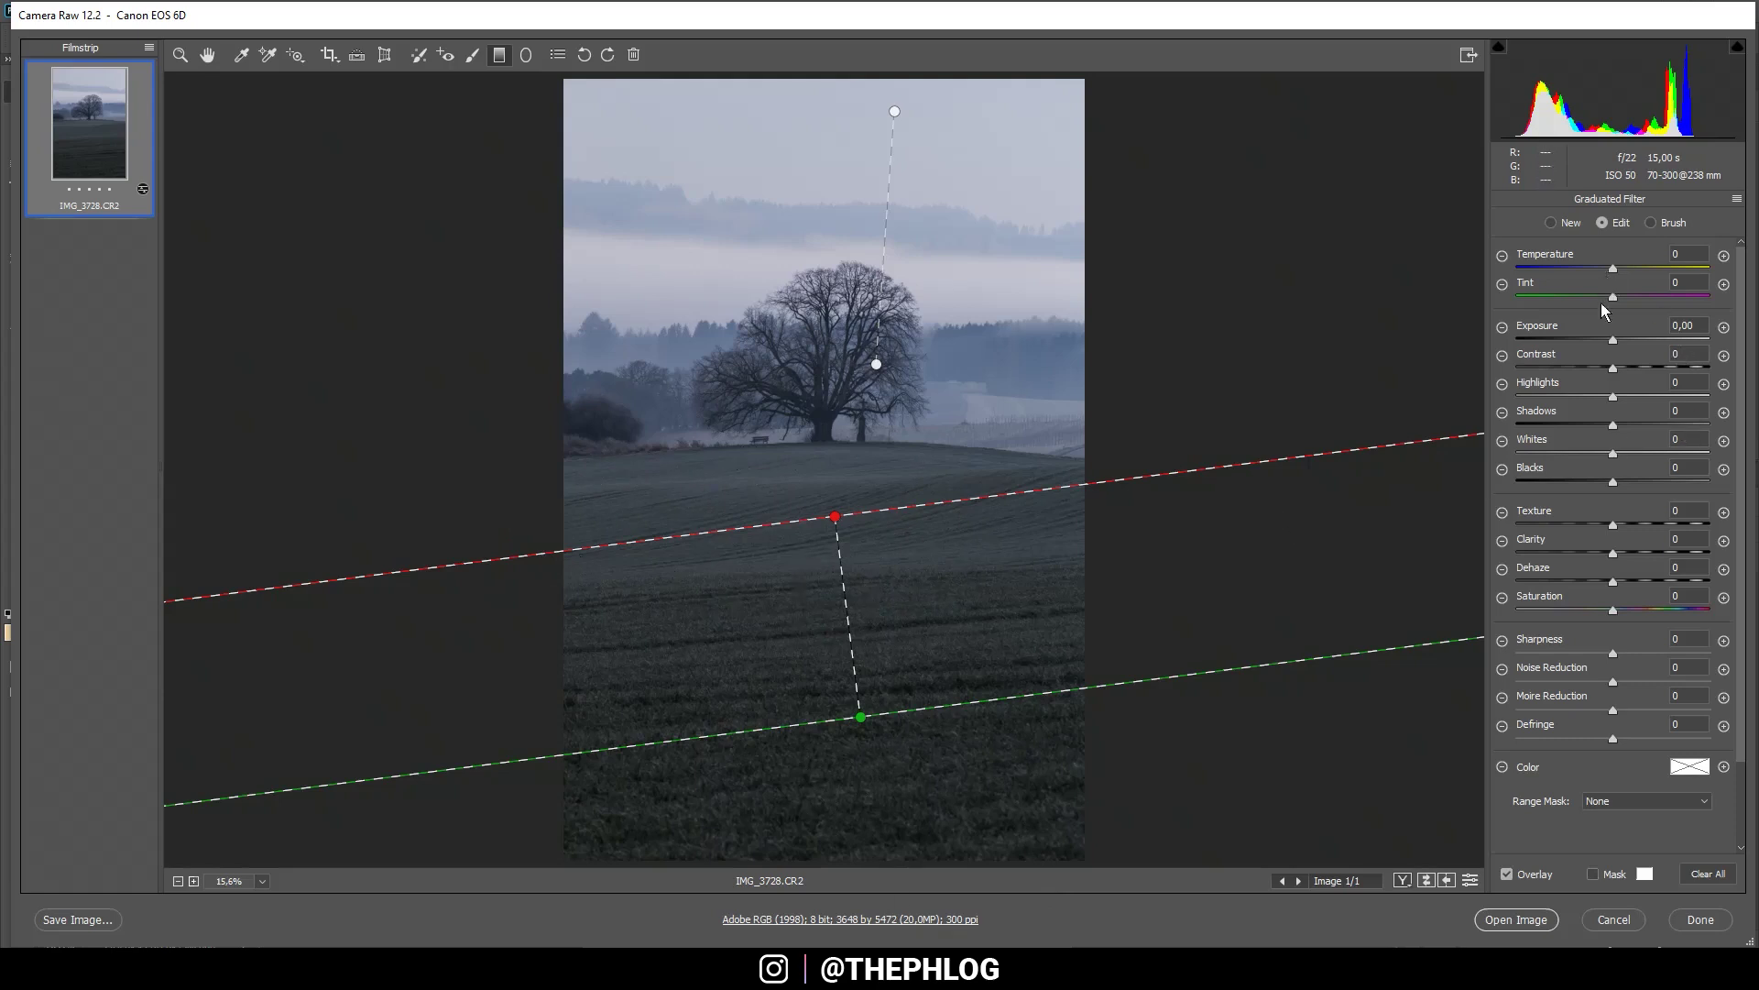
left_click_drag(1613, 342, 1607, 343)
left_click_drag(1608, 342, 1606, 343)
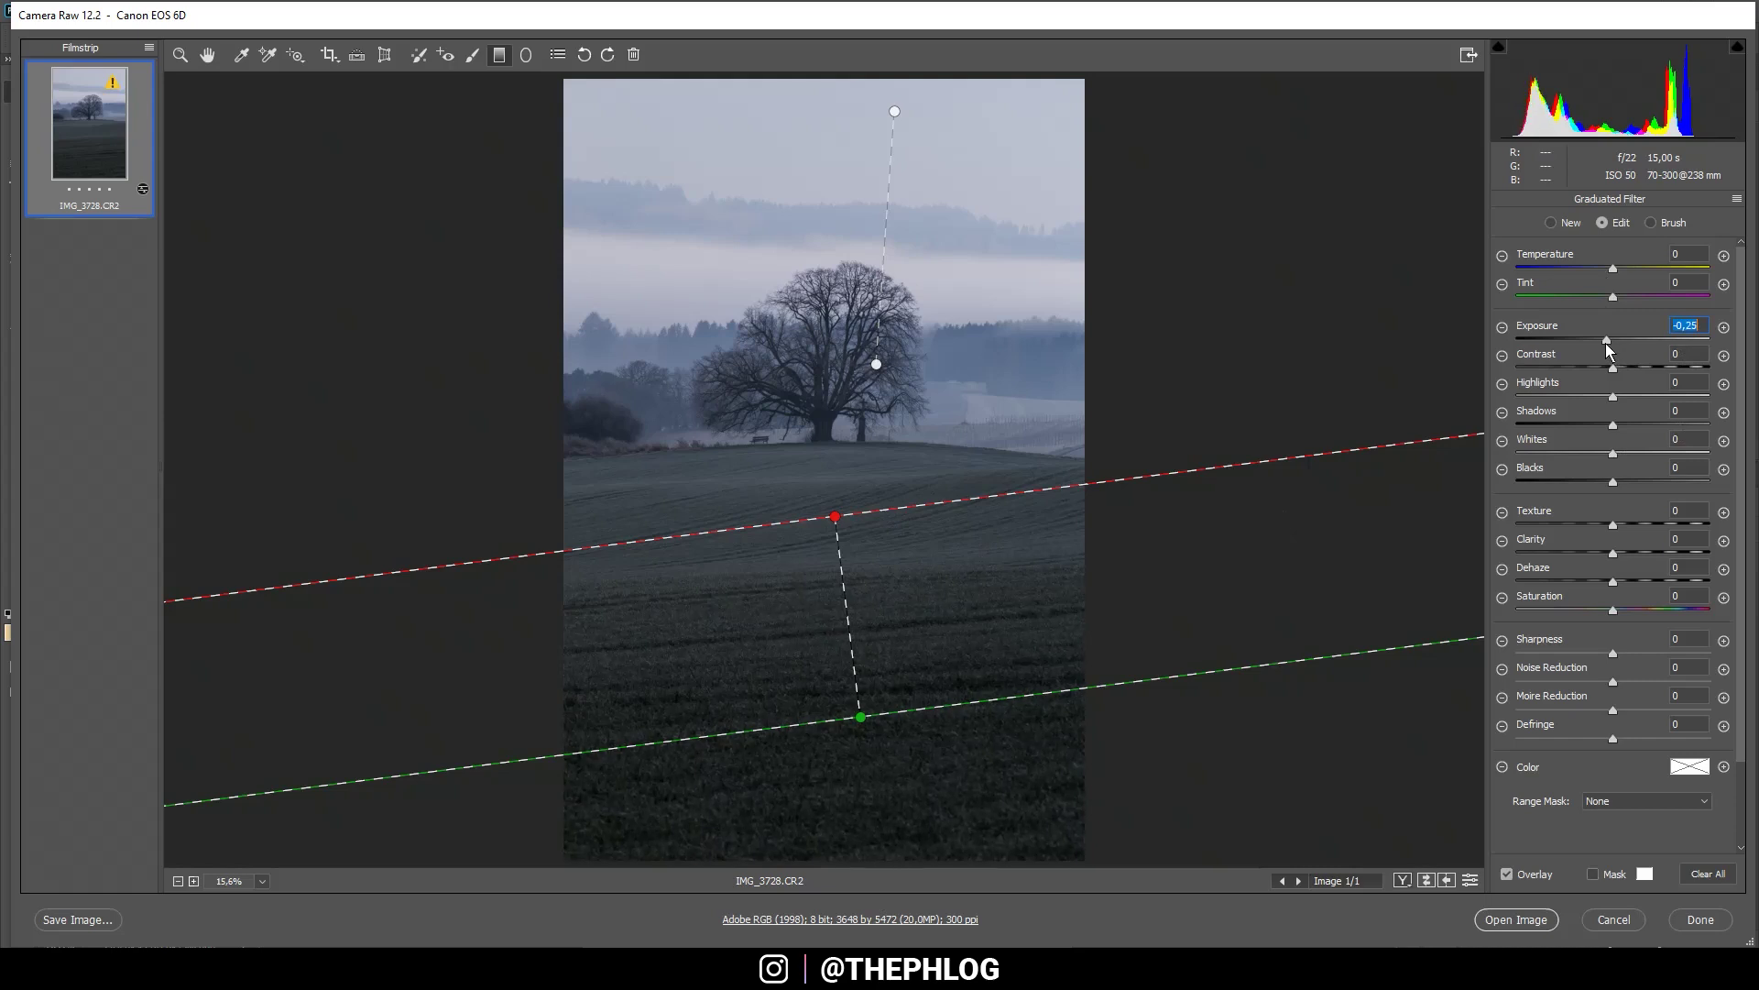
Select the sky graduated filter and lower its Exposure to -0.55.
left_click(894, 116)
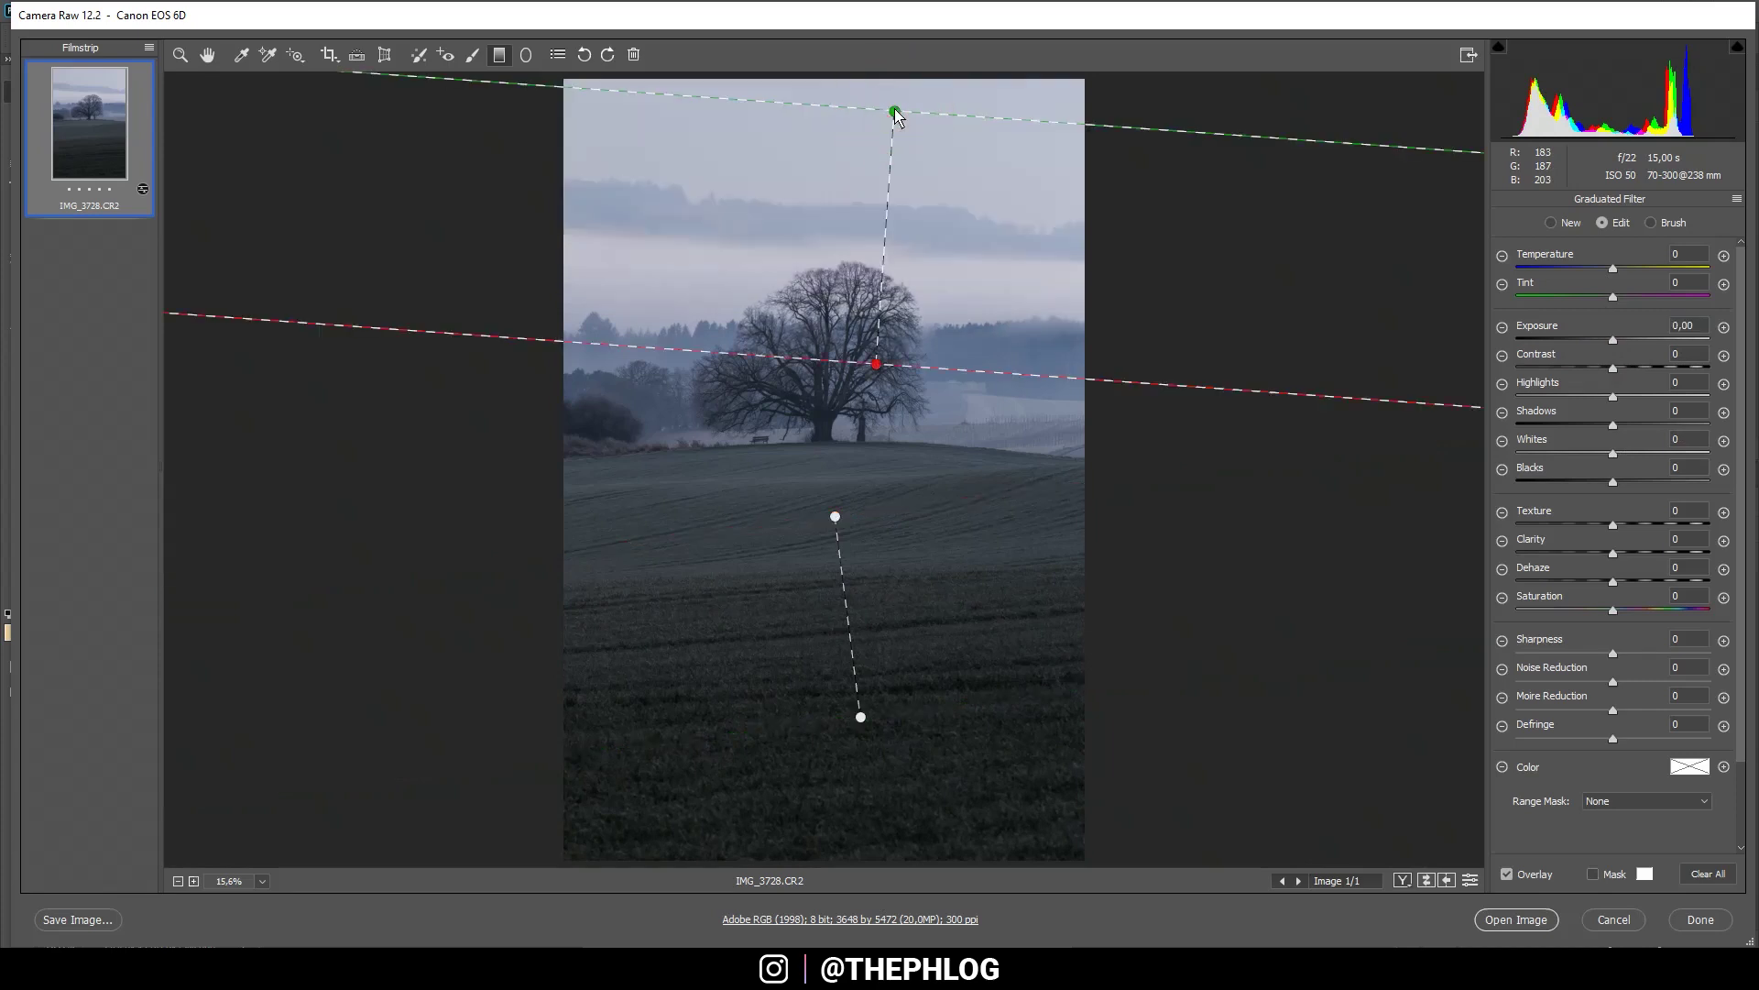
left_click(1612, 343)
left_click_drag(1609, 343, 1601, 341)
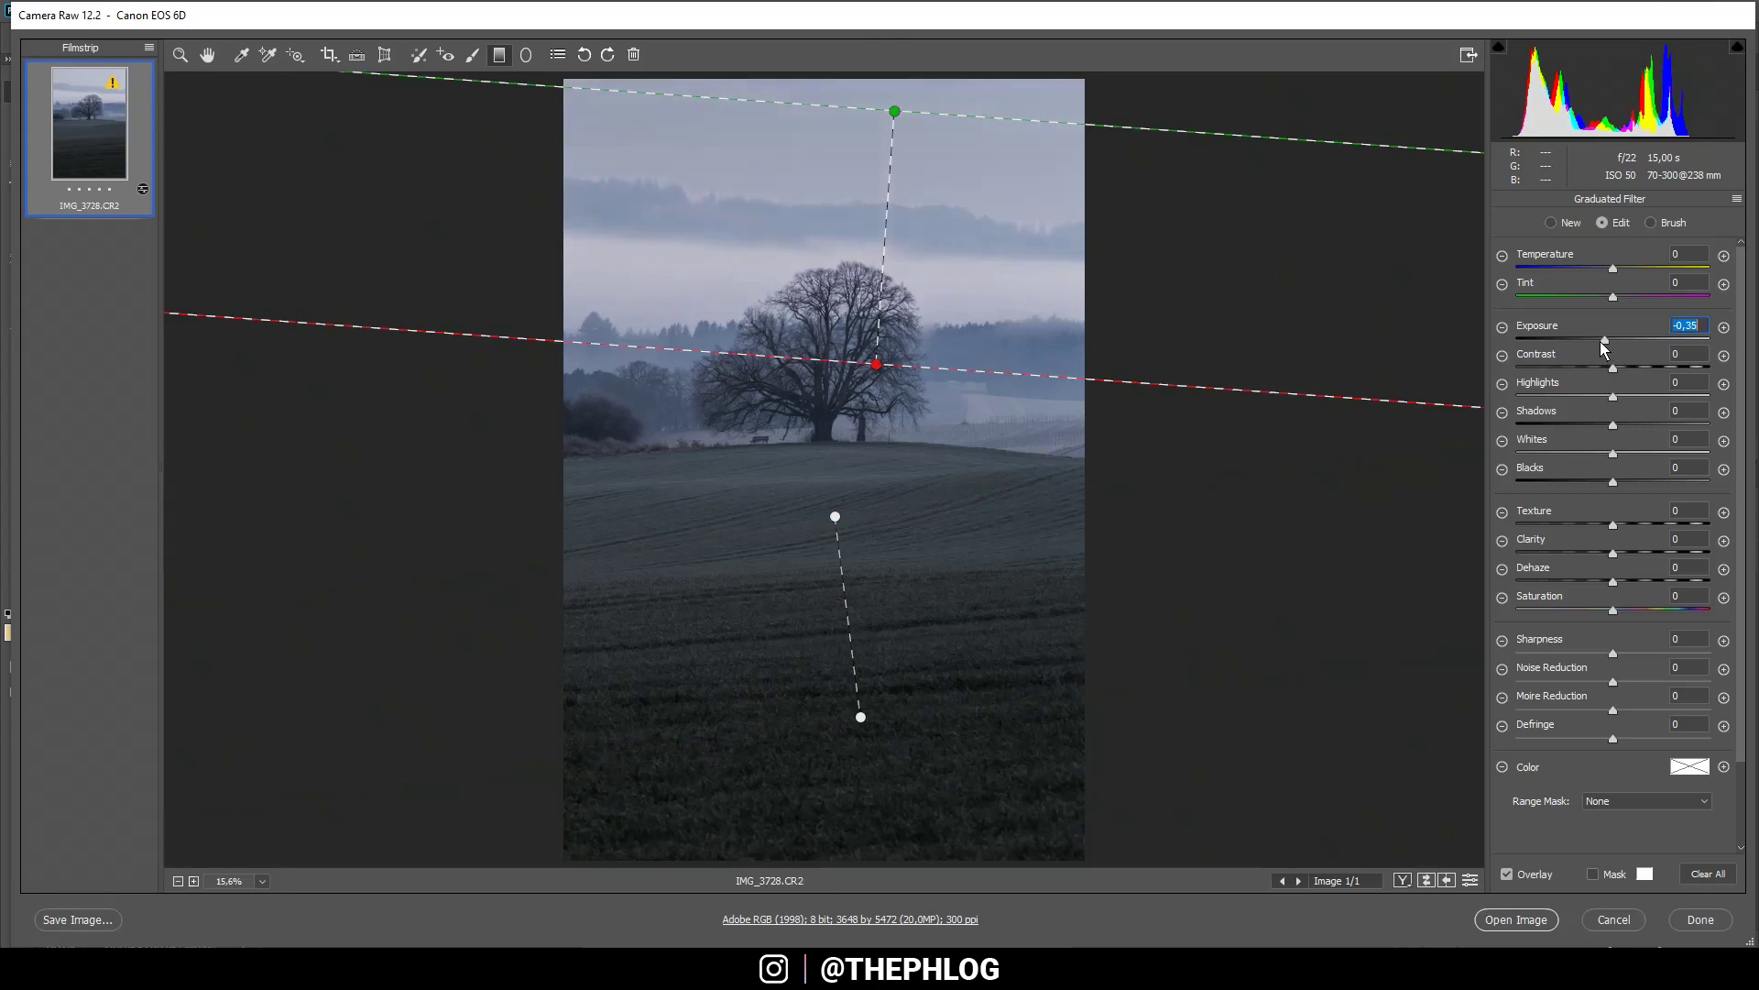
left_click_drag(1600, 342, 1596, 341)
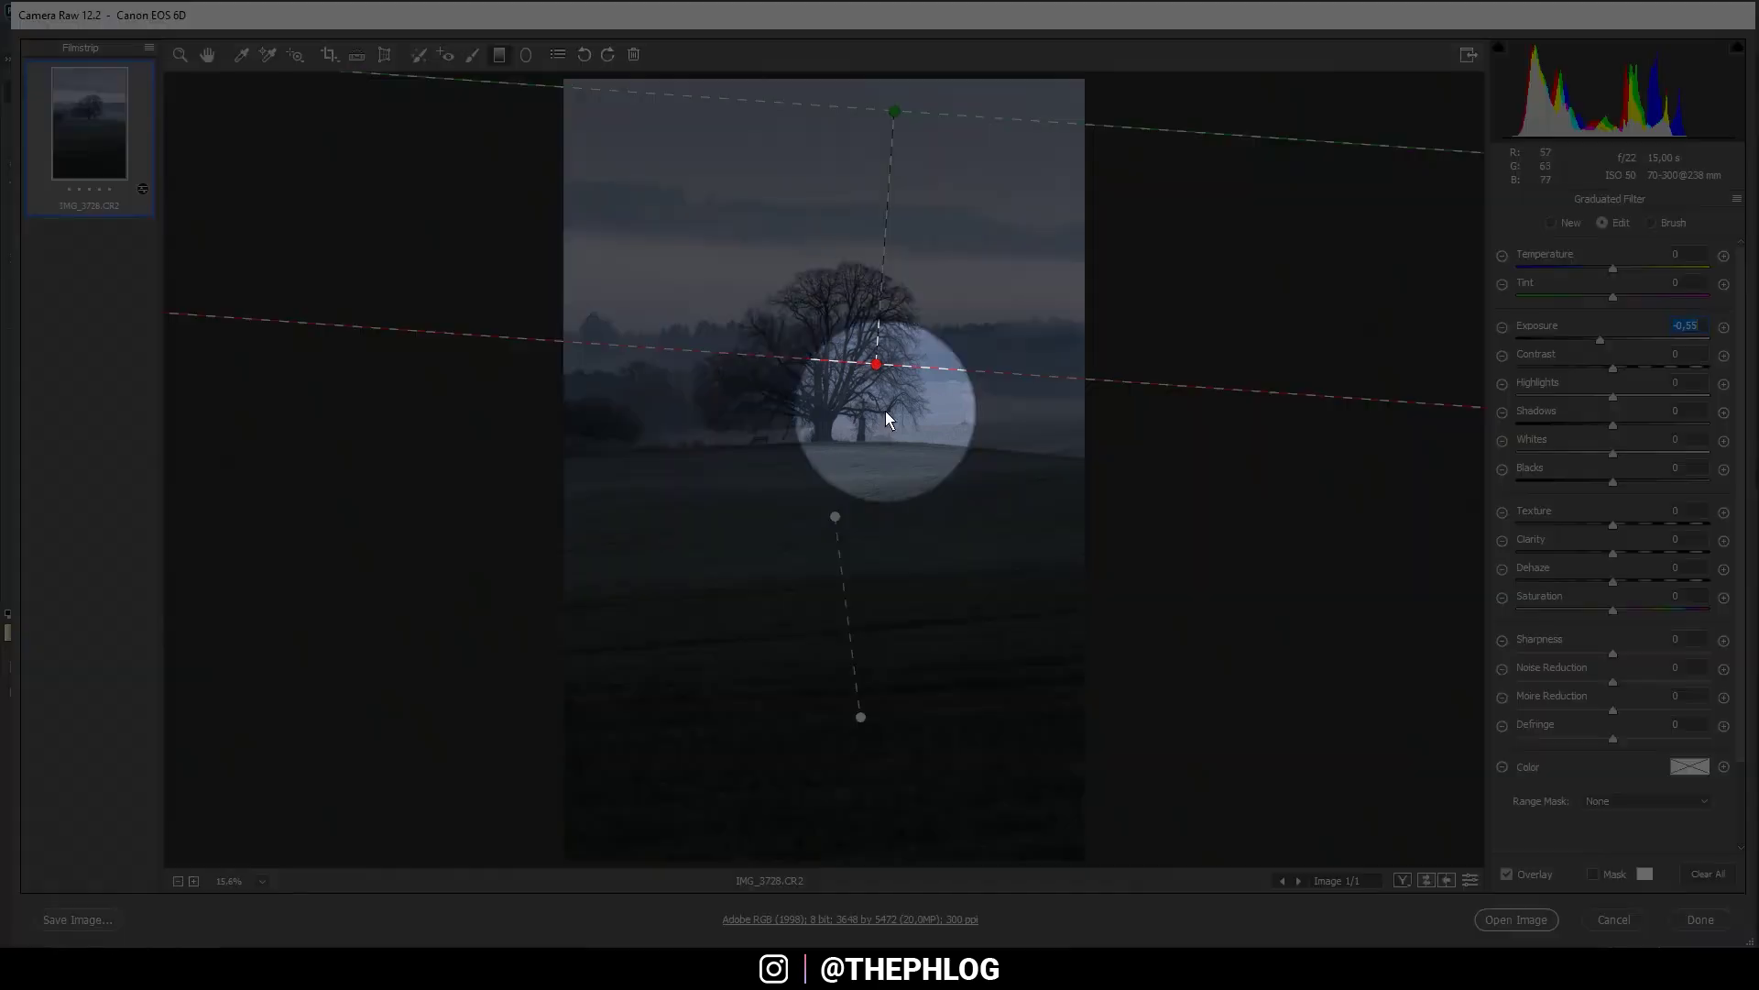
left_click(524, 55)
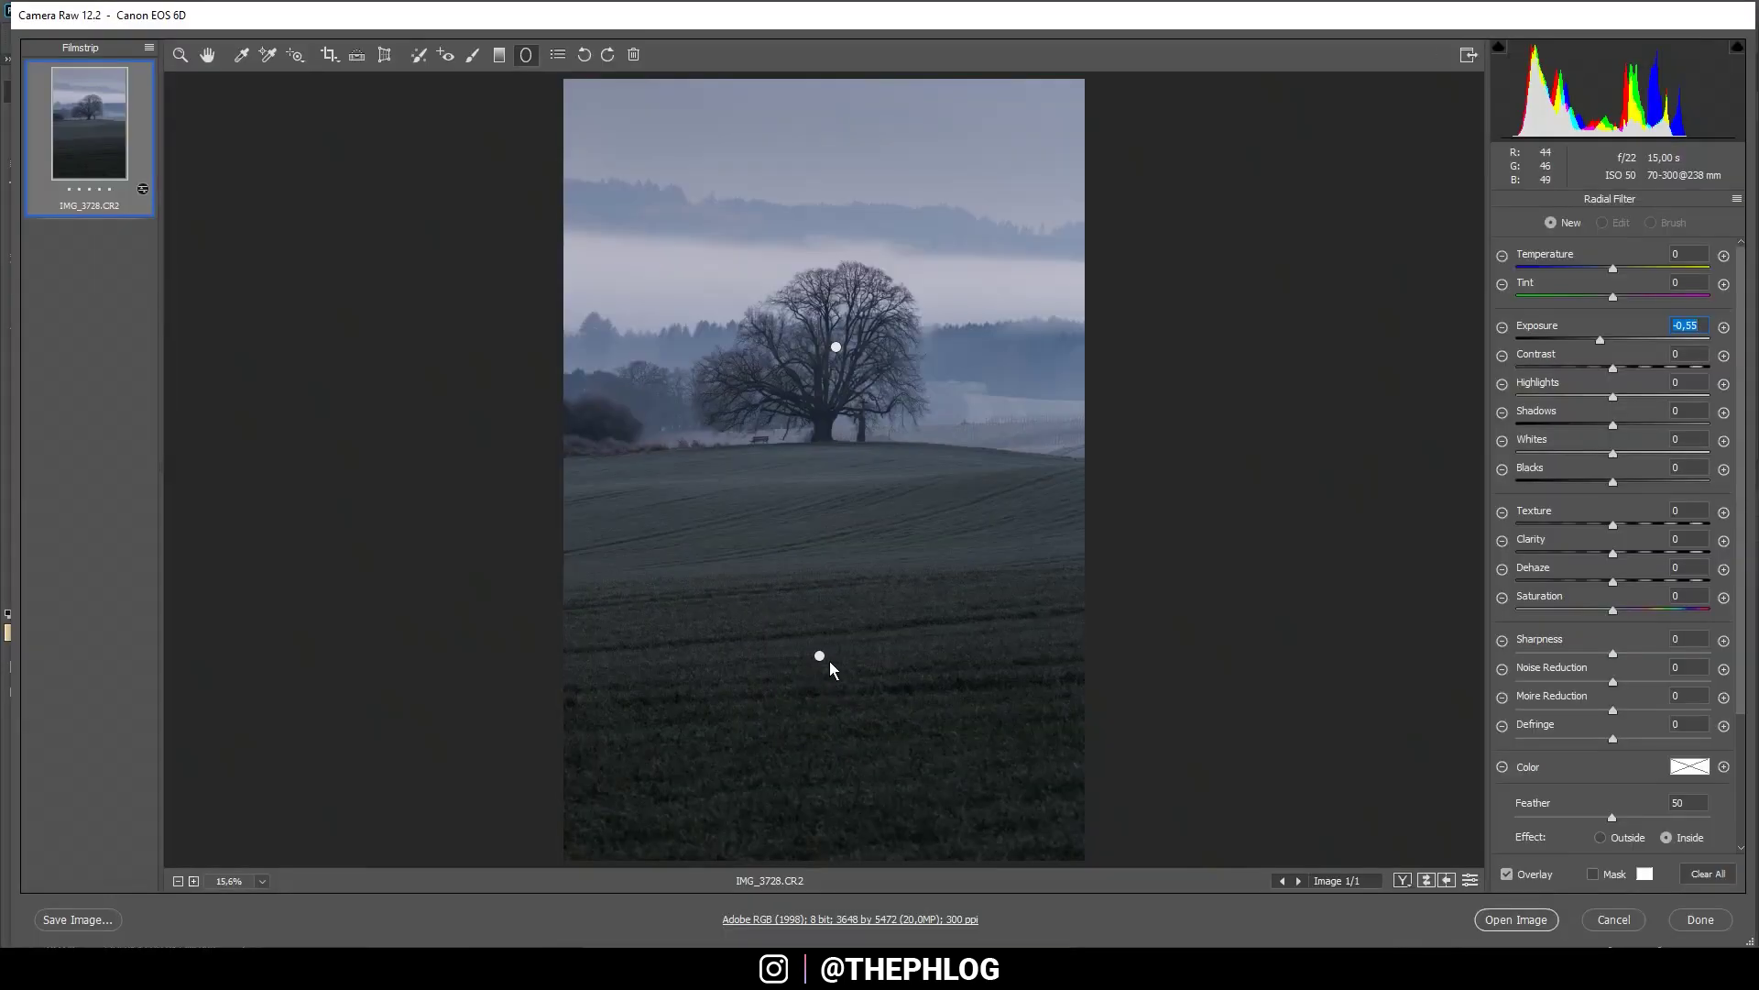
Give the field radial filter Clarity +42 and Texture +10.
left_click(822, 661)
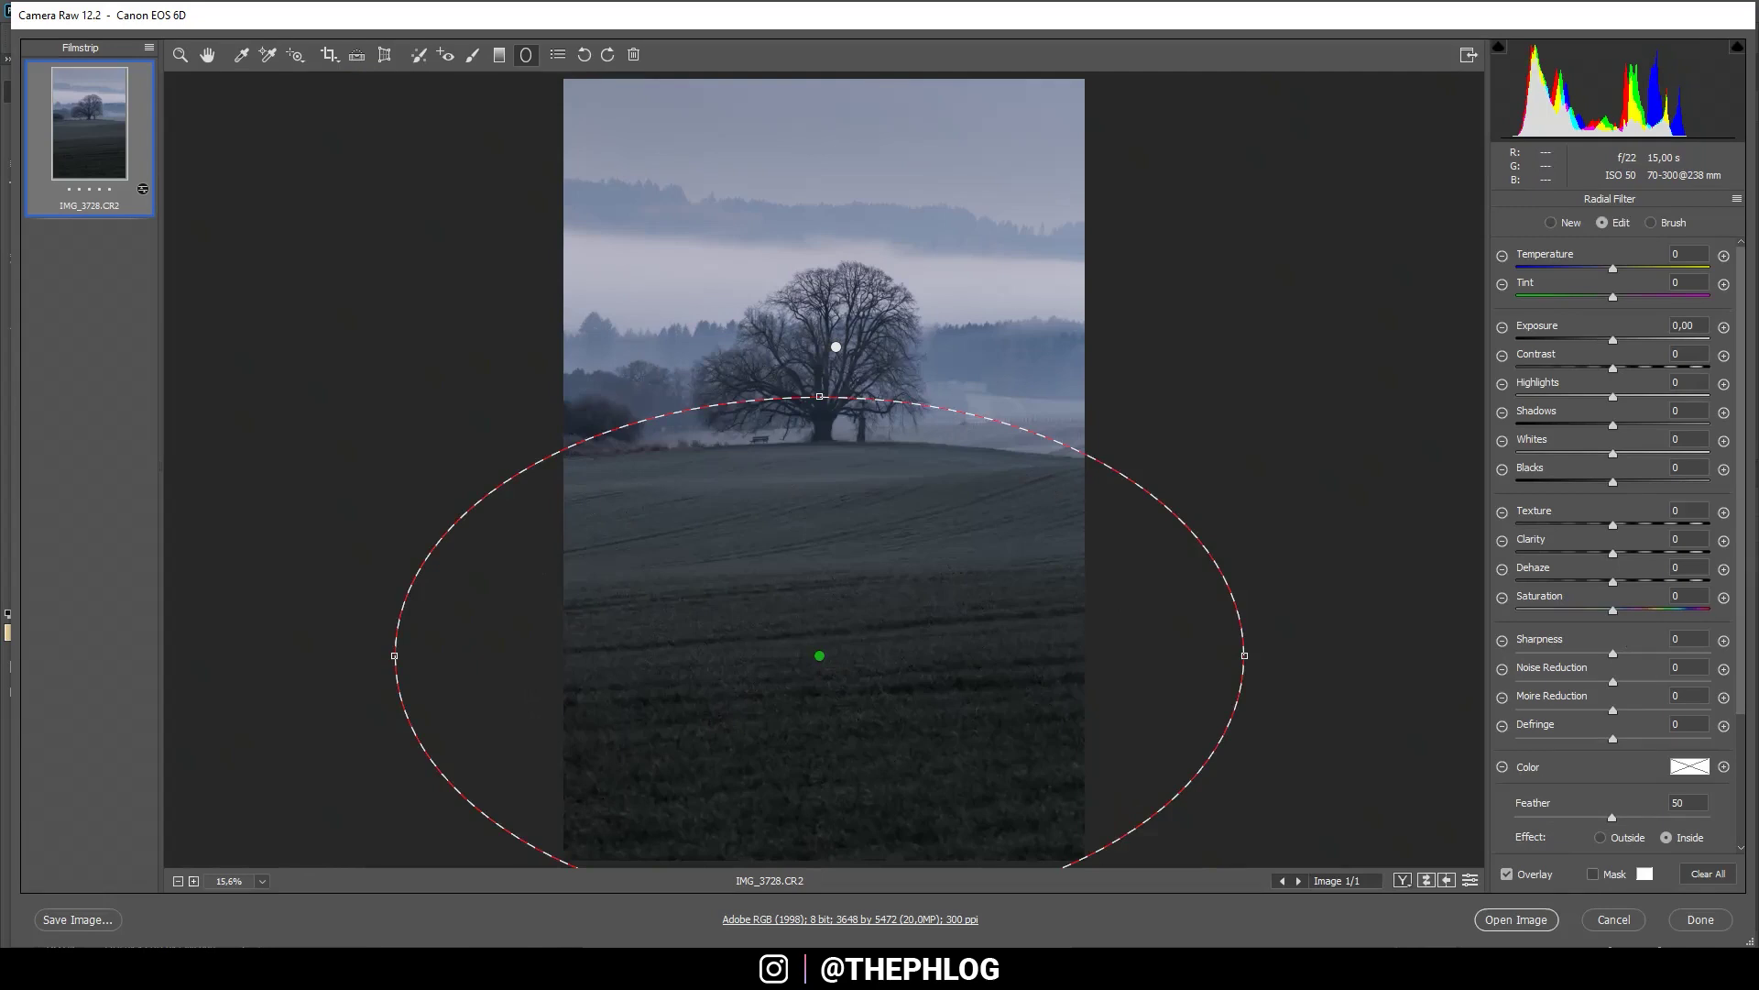
left_click_drag(1613, 552, 1658, 553)
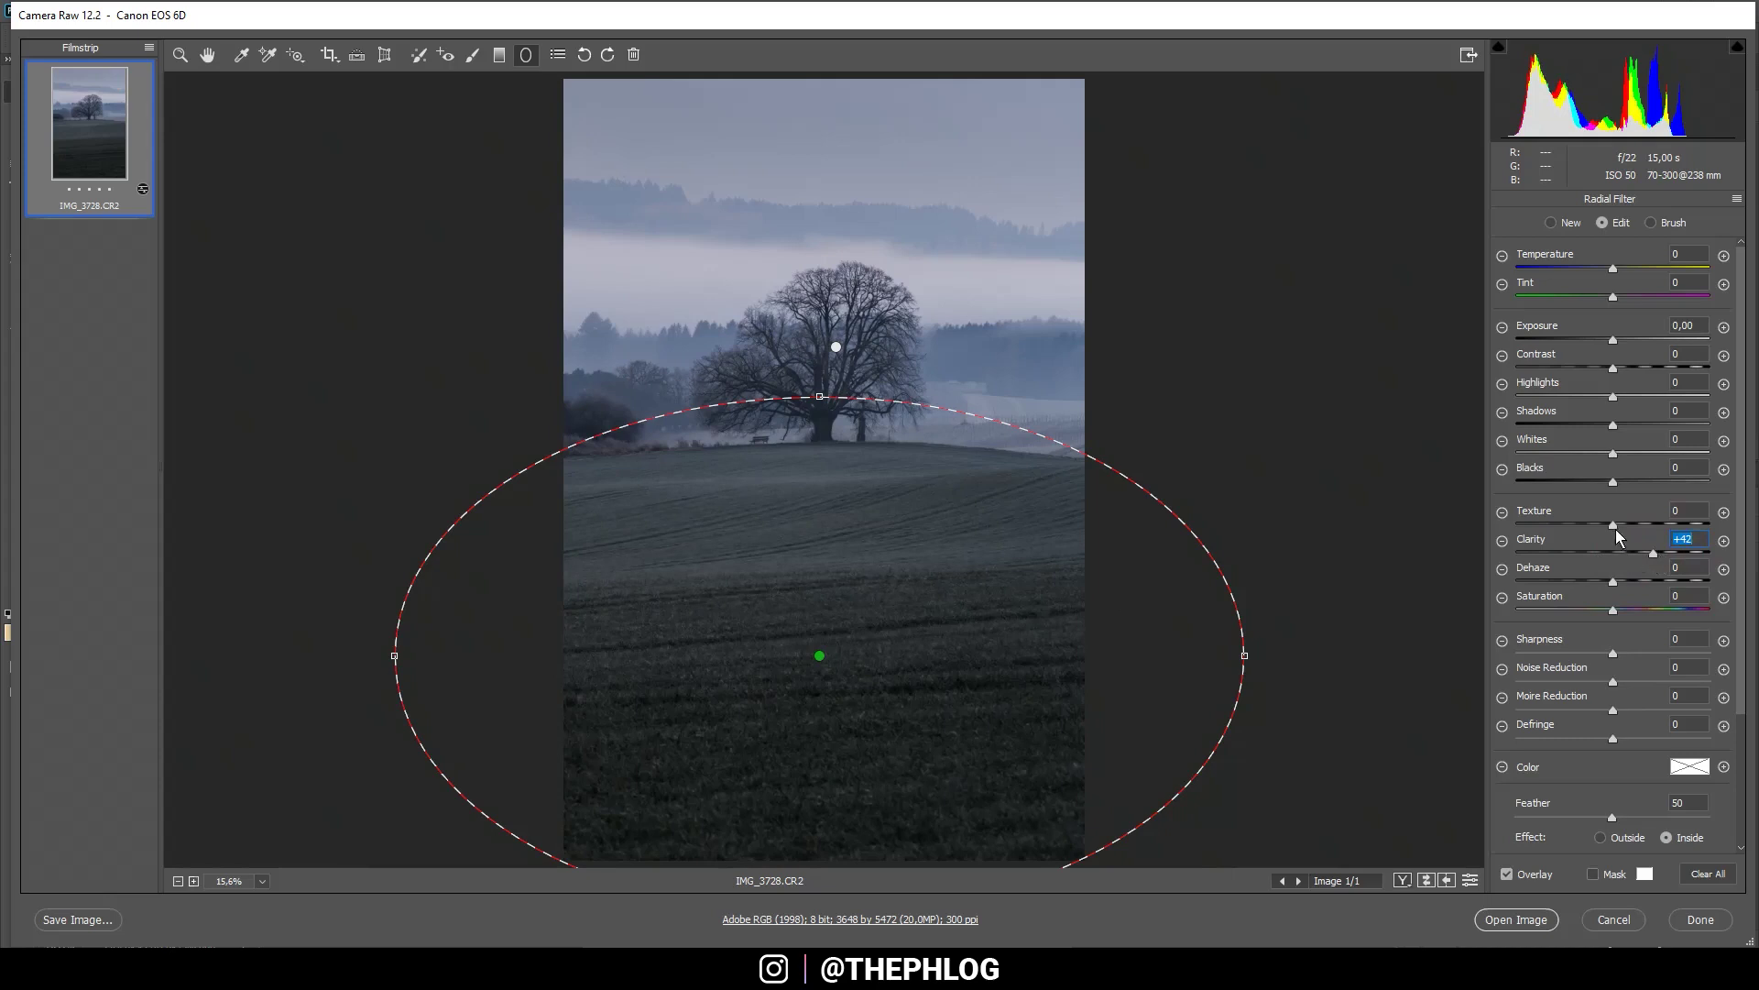
left_click_drag(1615, 526, 1623, 525)
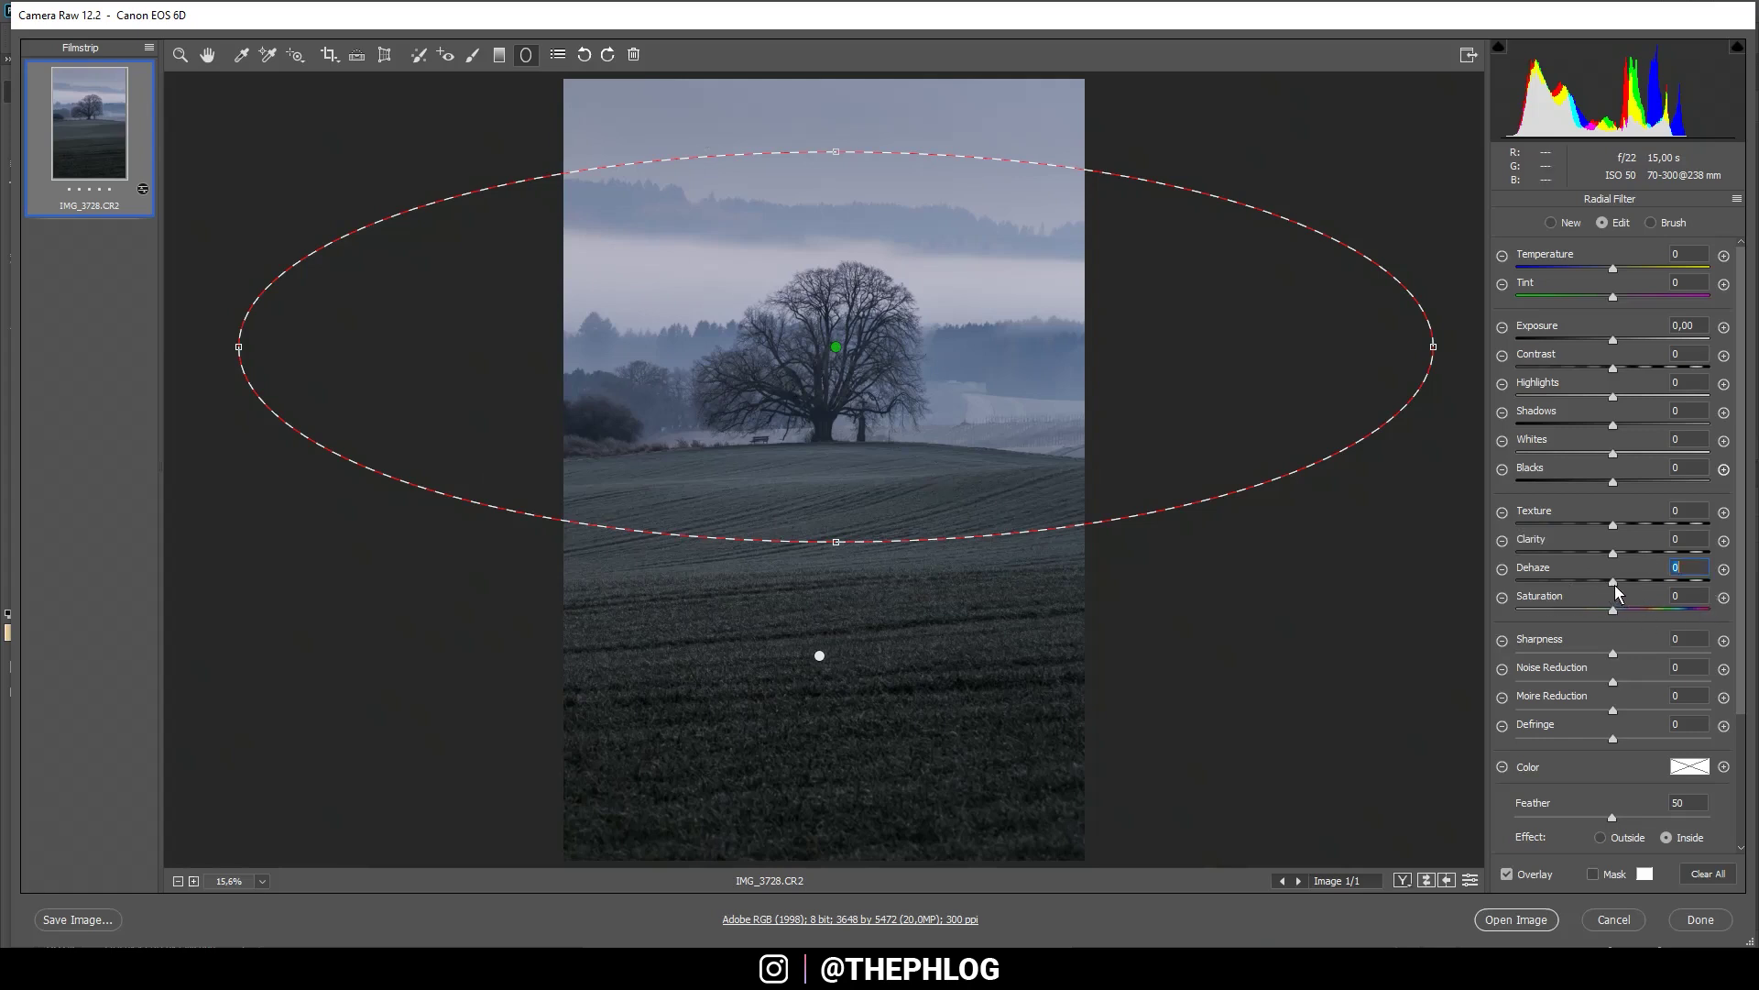
Set the tree's radial filter to Dehaze -35 and Texture -16, then leave the local adjustment.
left_click_drag(1615, 584, 1601, 585)
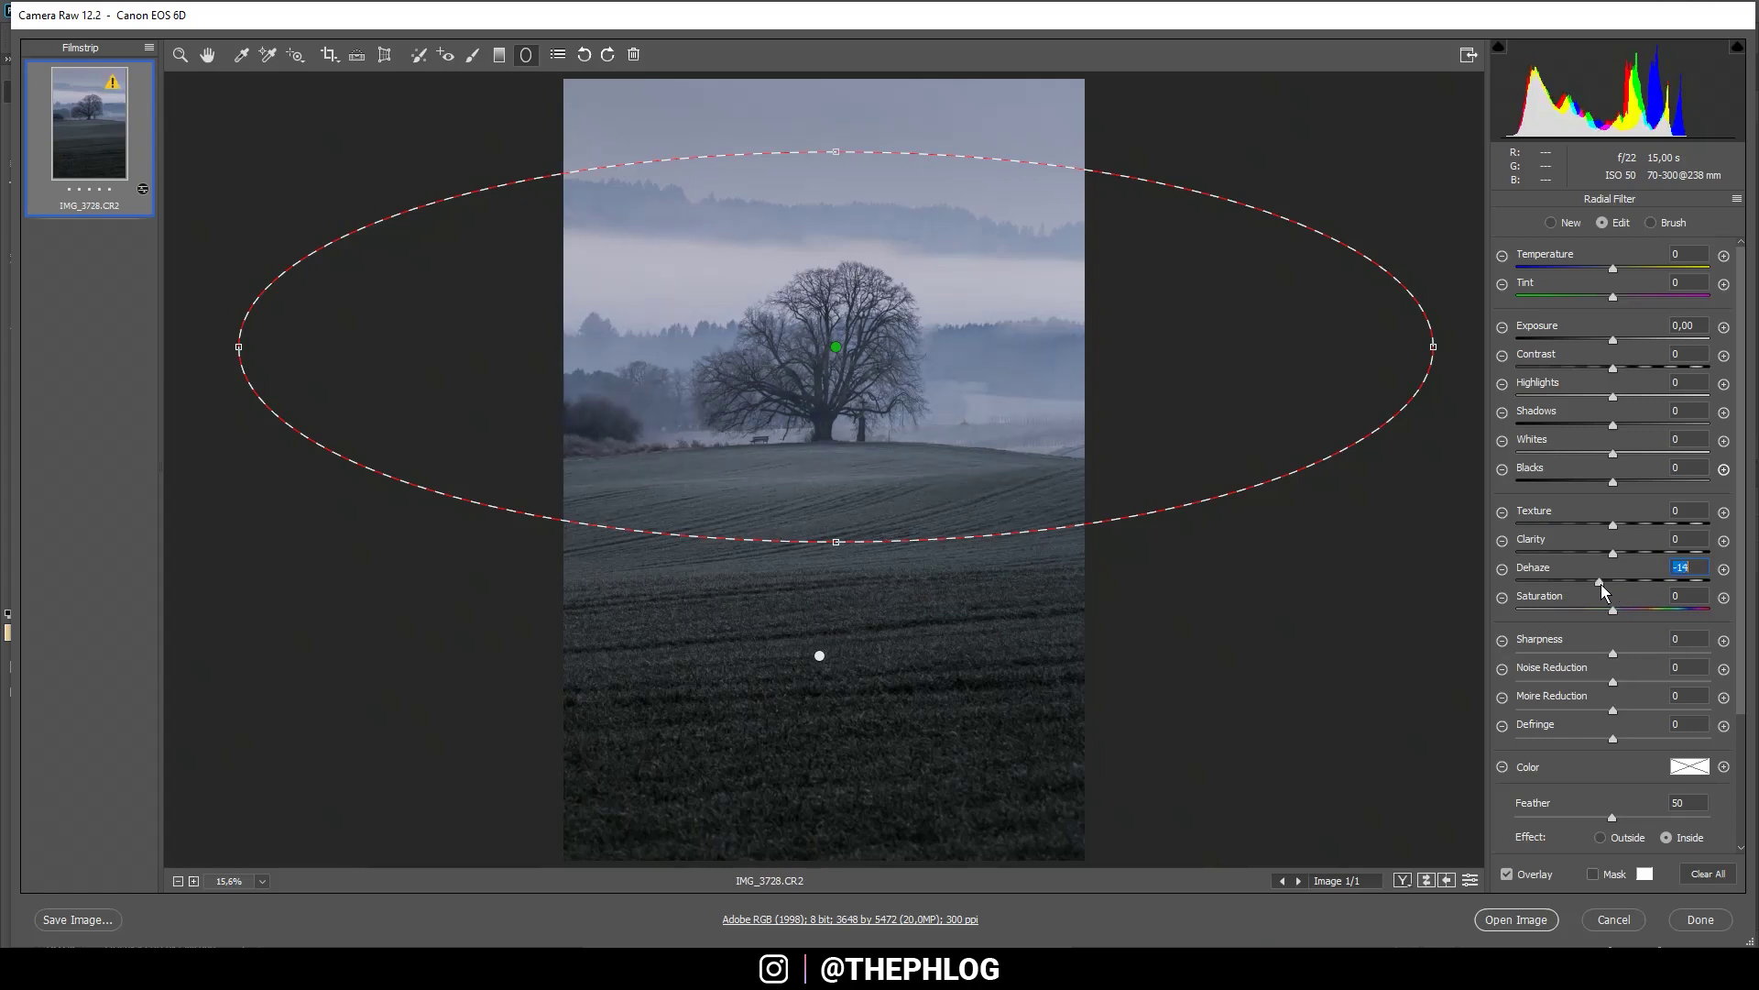
left_click_drag(1602, 584, 1580, 585)
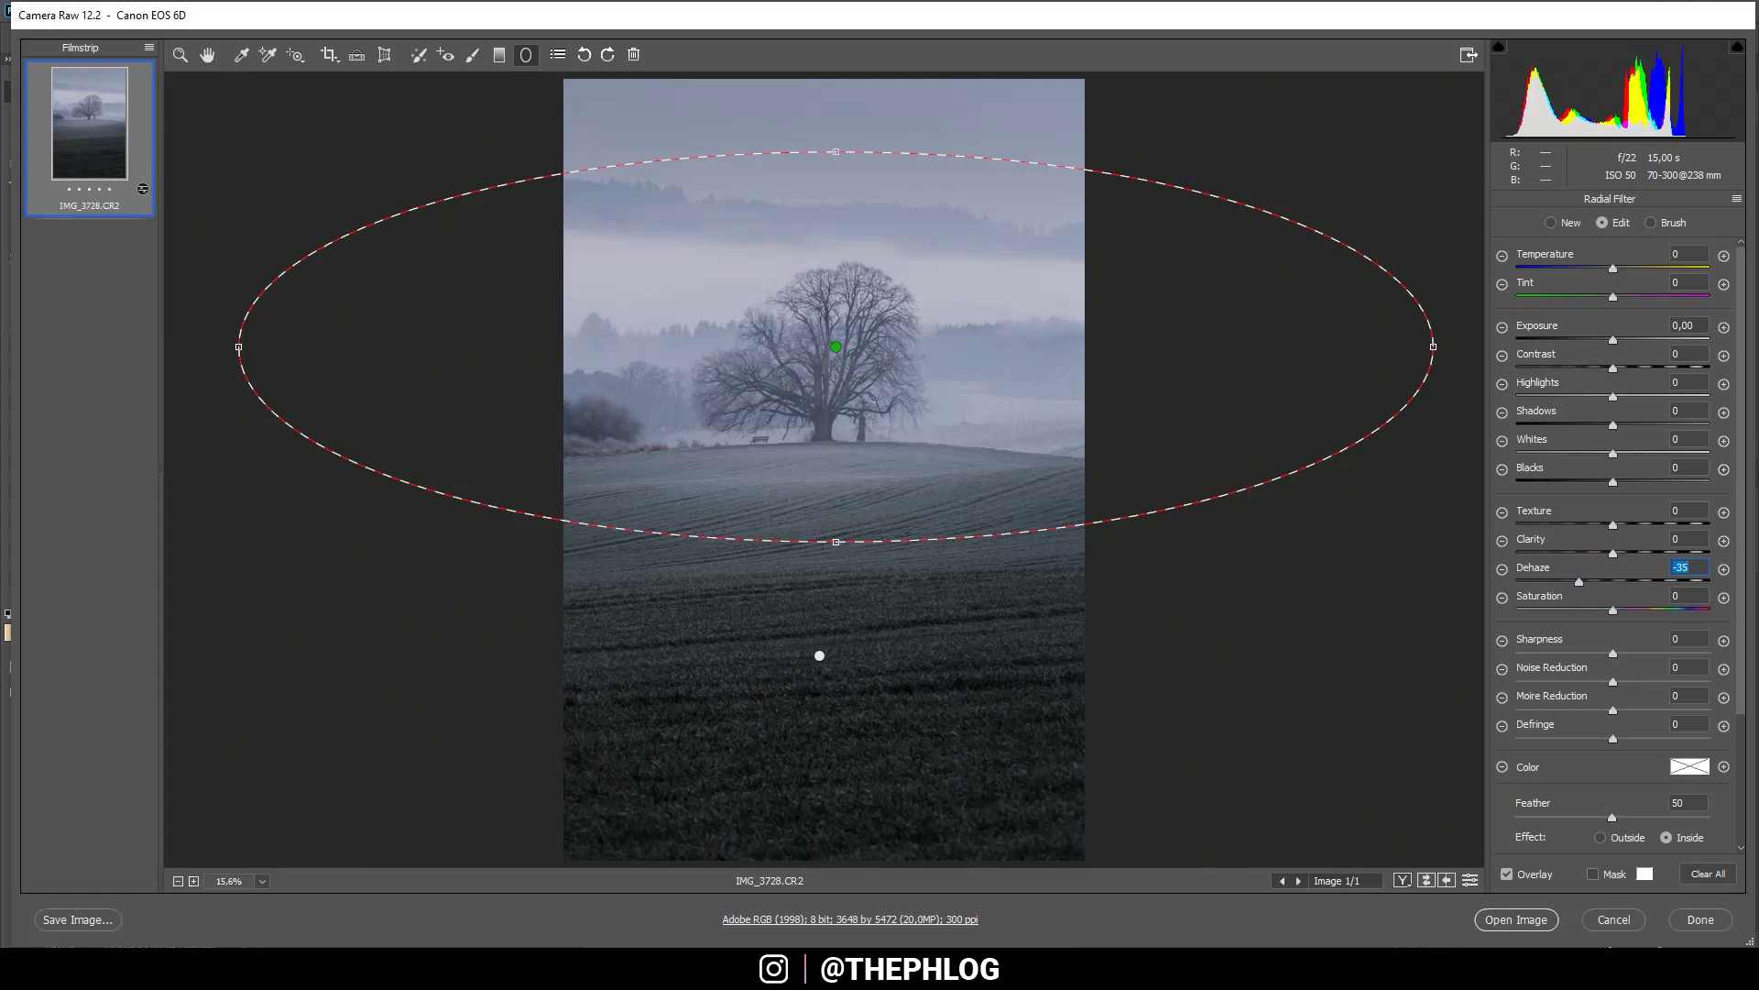
left_click_drag(1616, 526, 1598, 528)
left_click(210, 55)
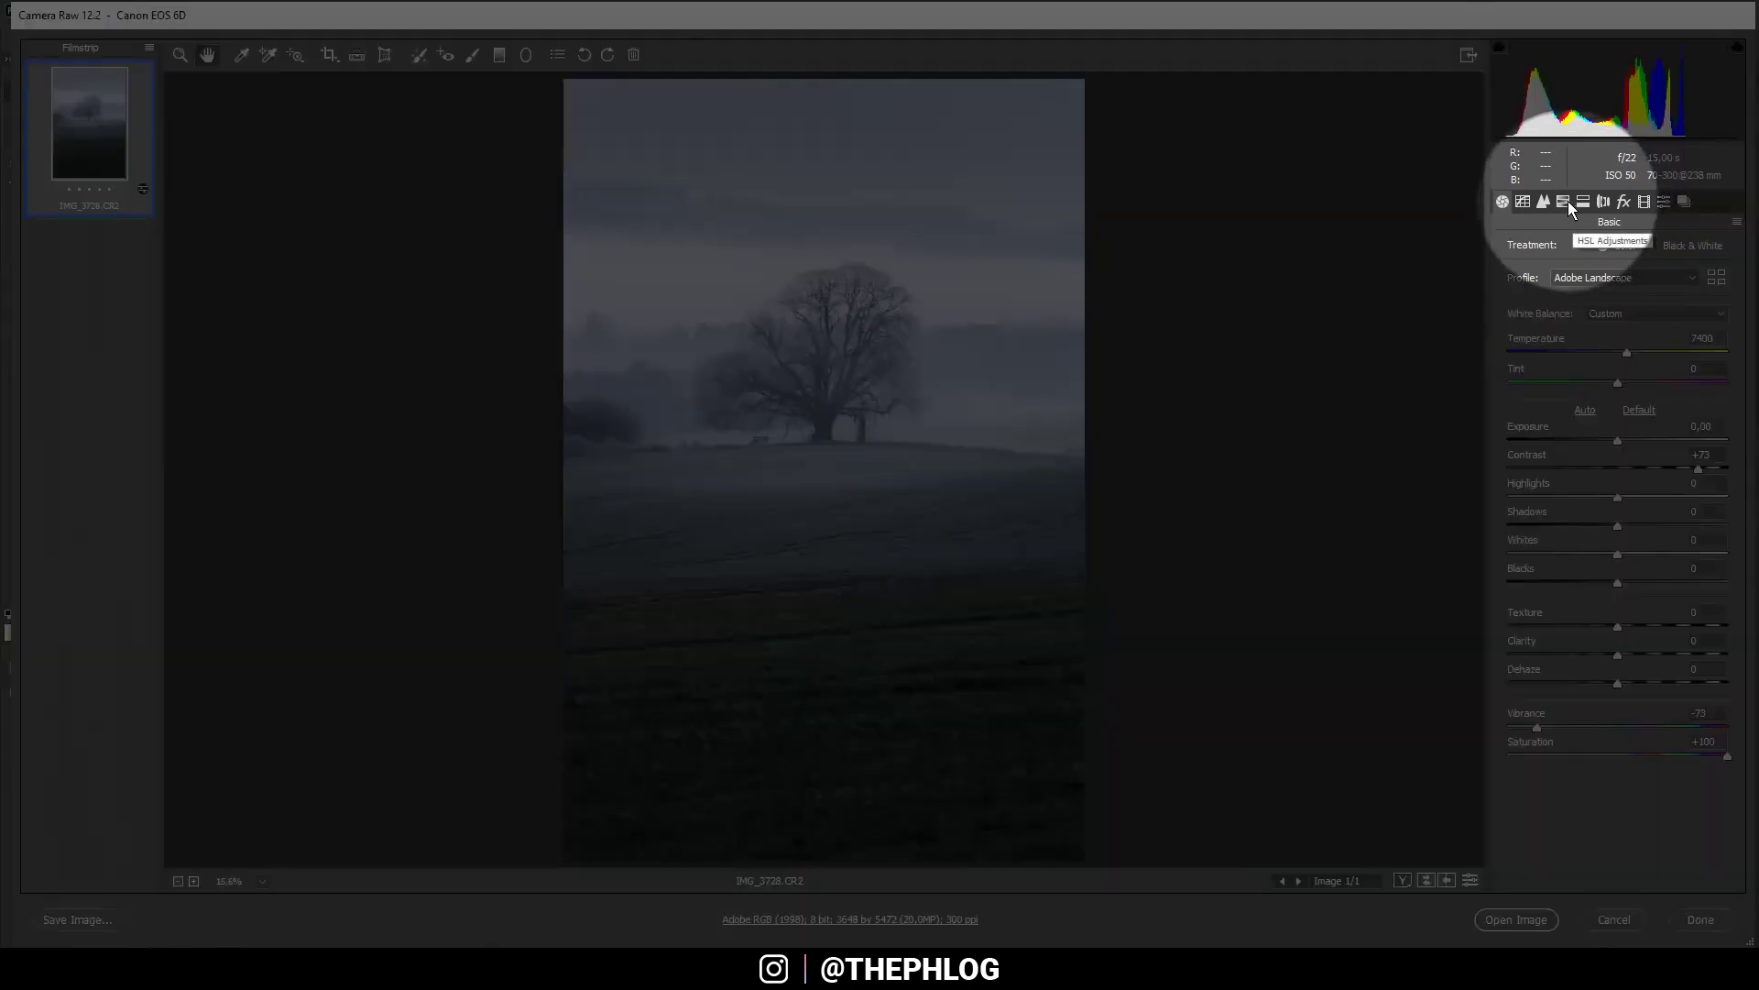
Set the Split Toning shadows to hue 213 and saturation 13.
left_click(1581, 203)
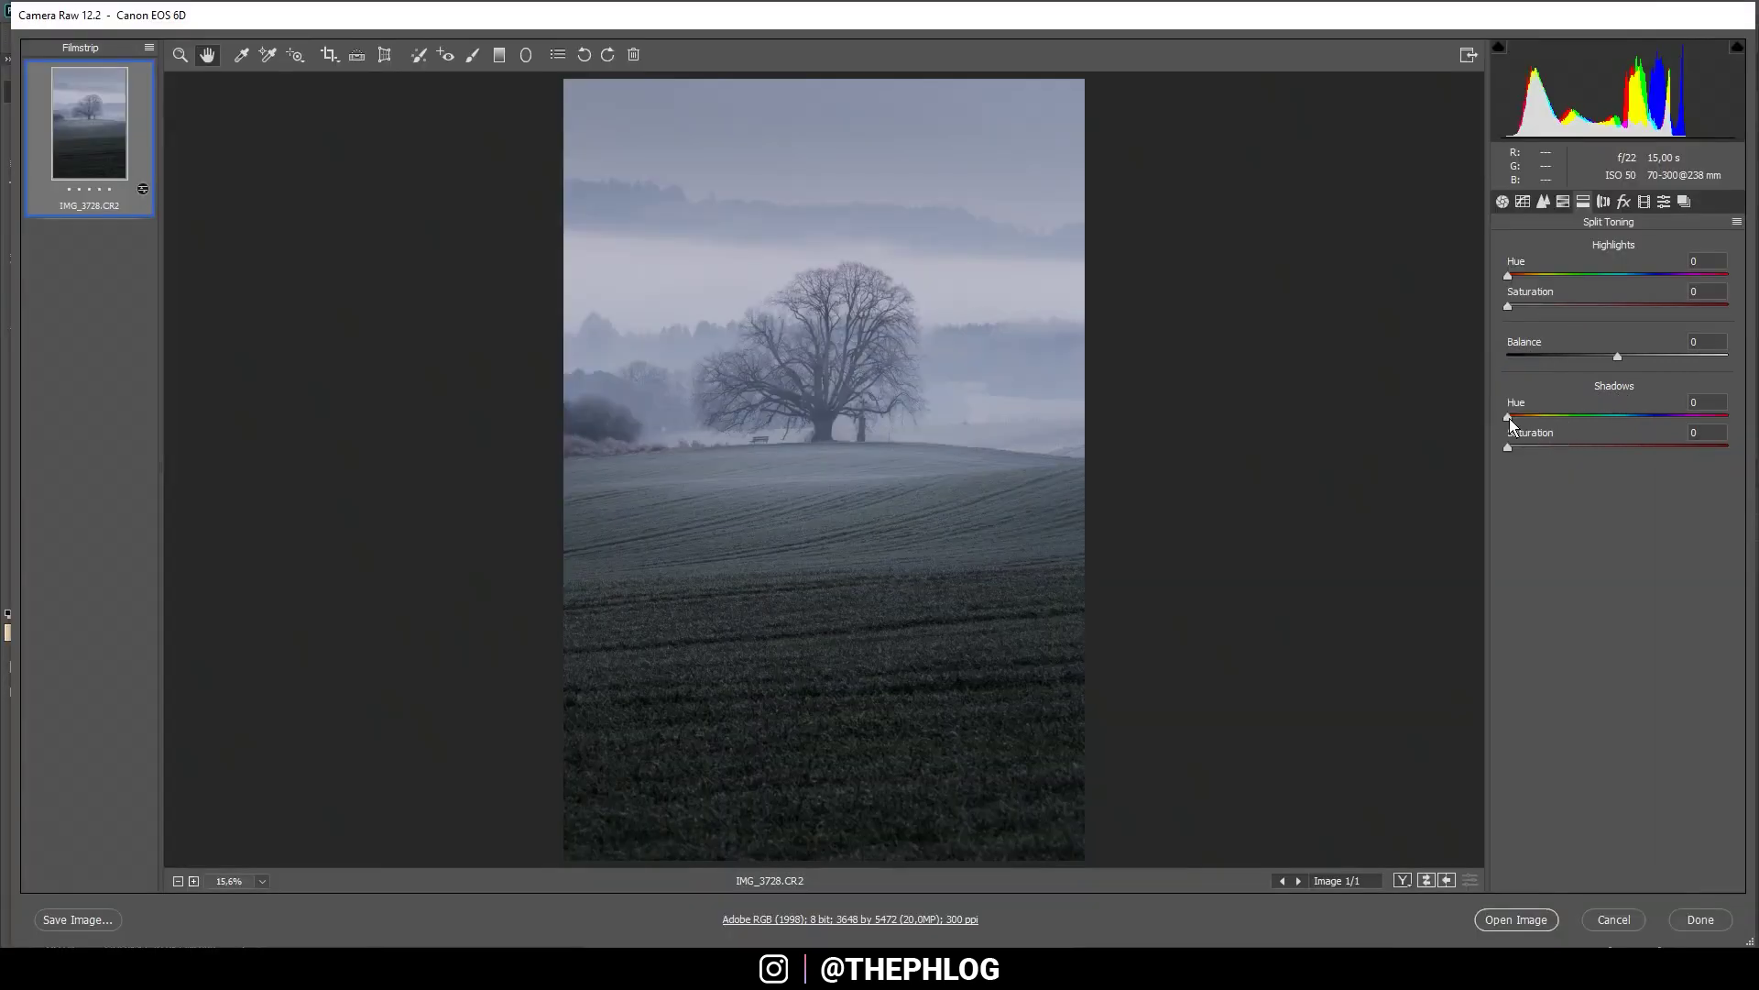
left_click_drag(1509, 416, 1637, 449)
left_click_drag(1518, 449, 1527, 451)
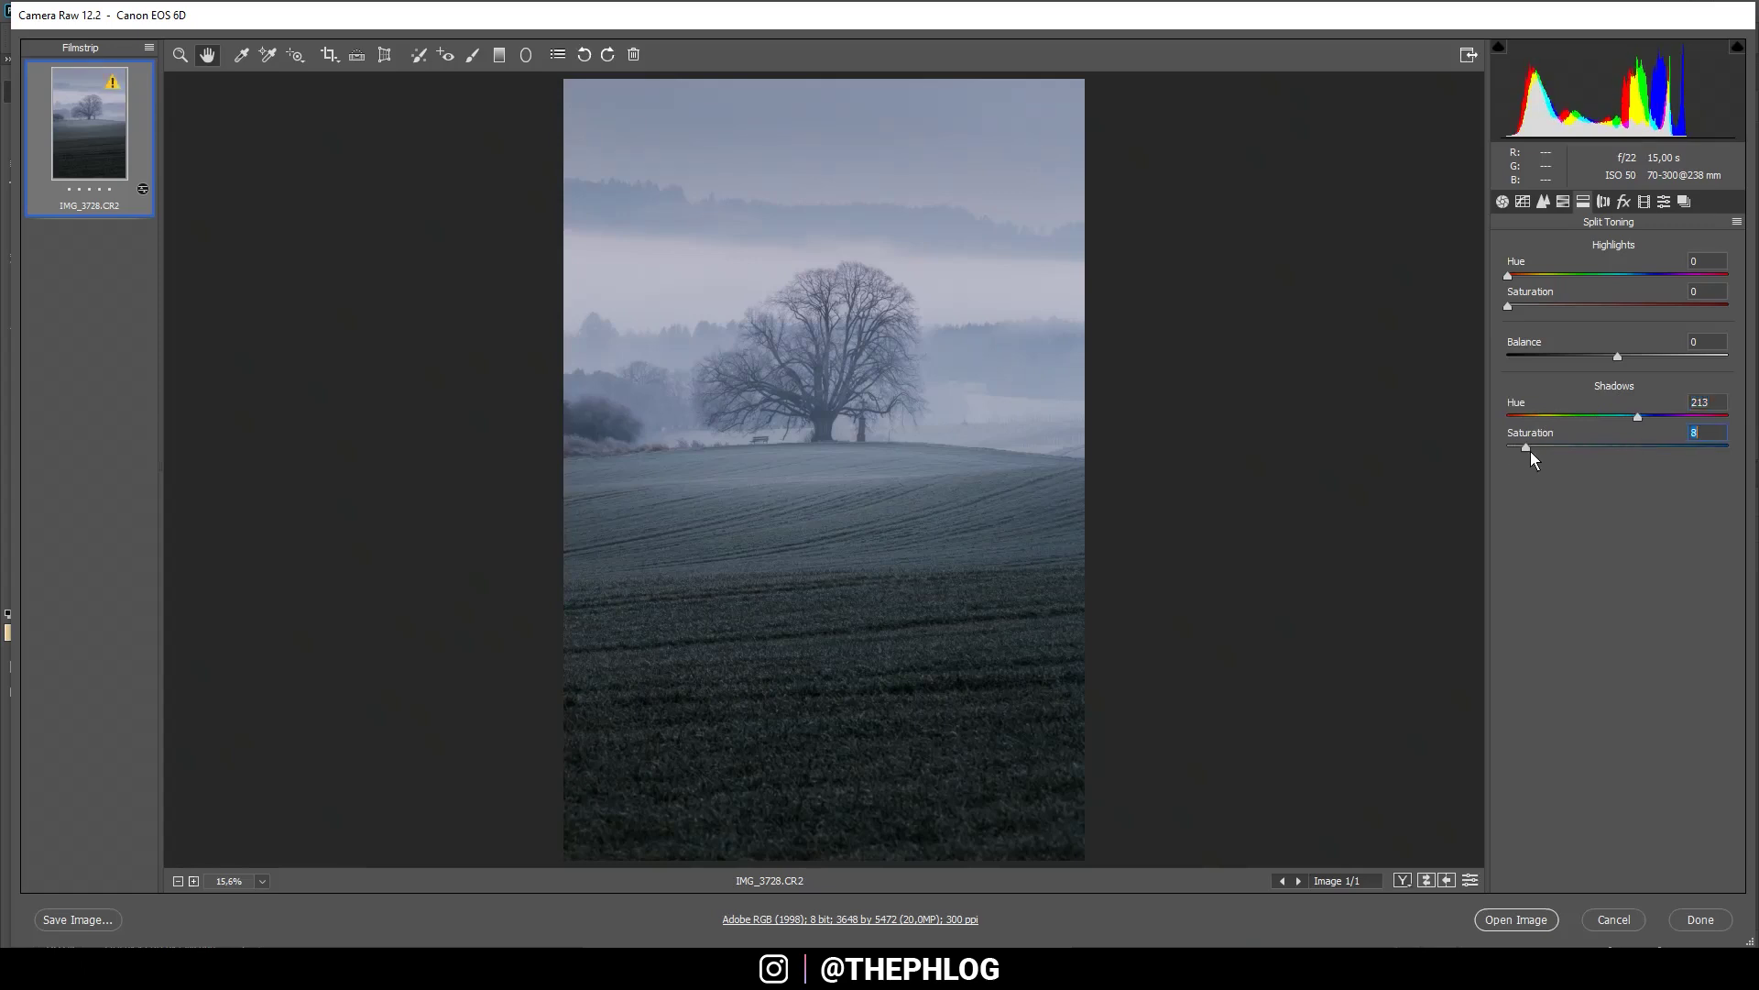
left_click_drag(1528, 452, 1535, 452)
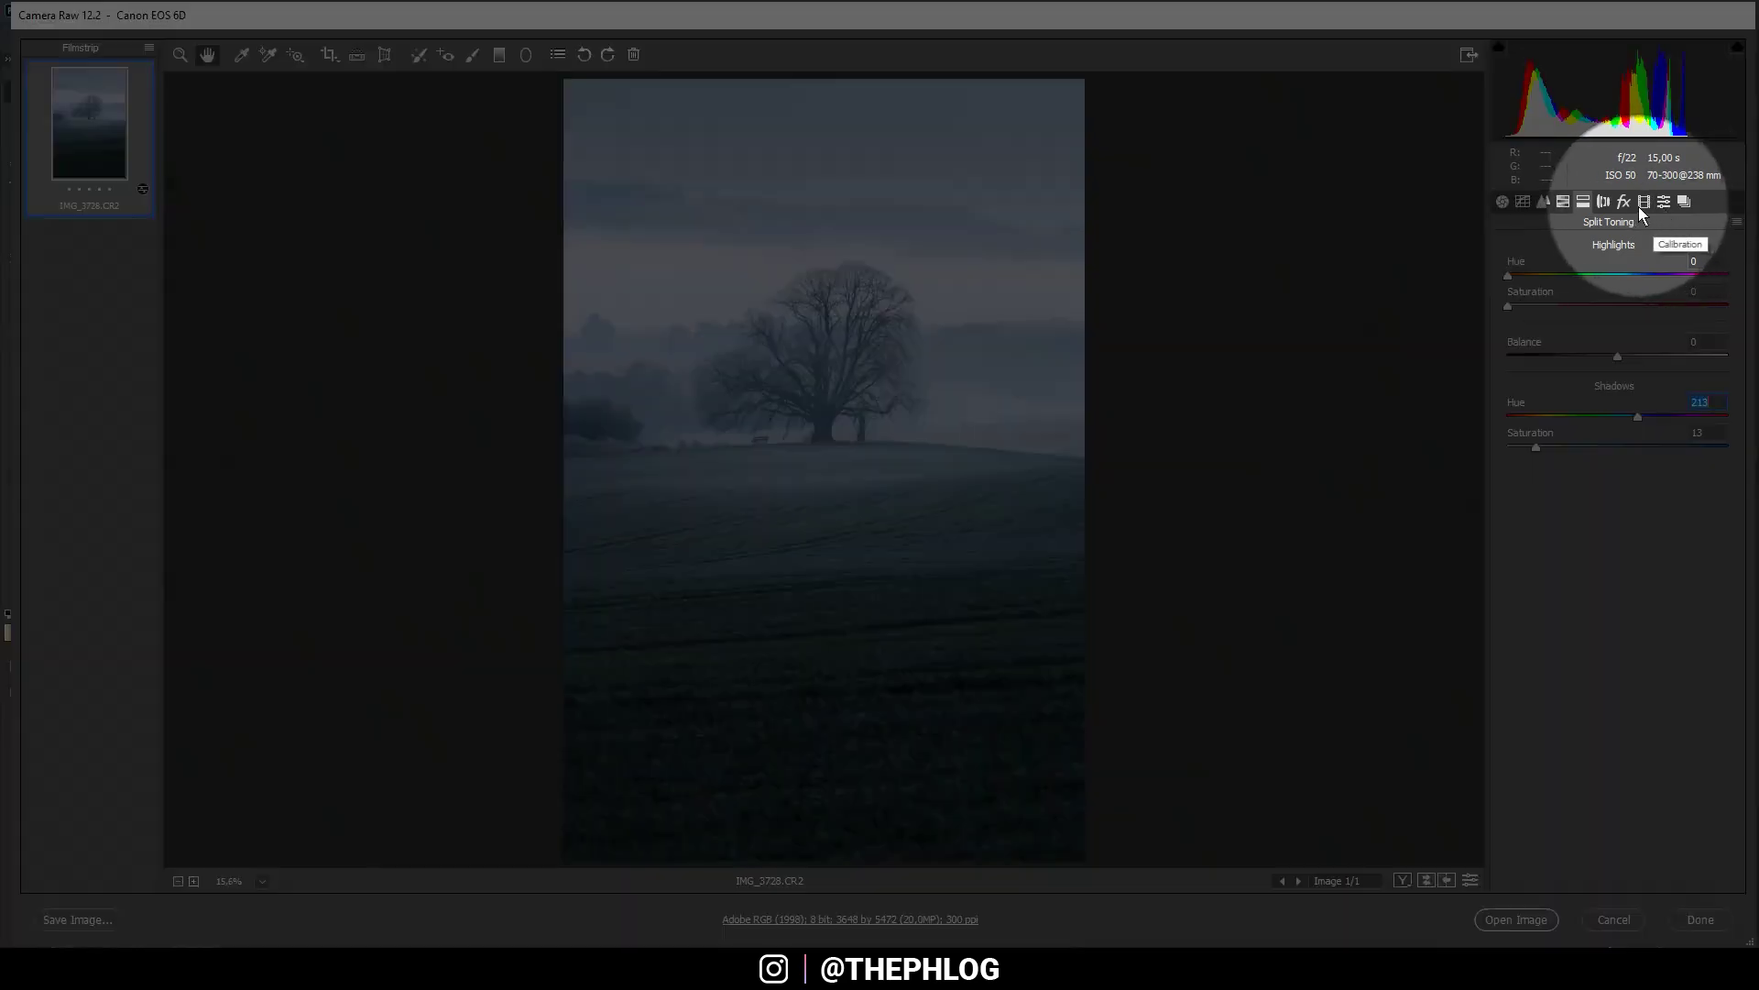
left_click(1640, 207)
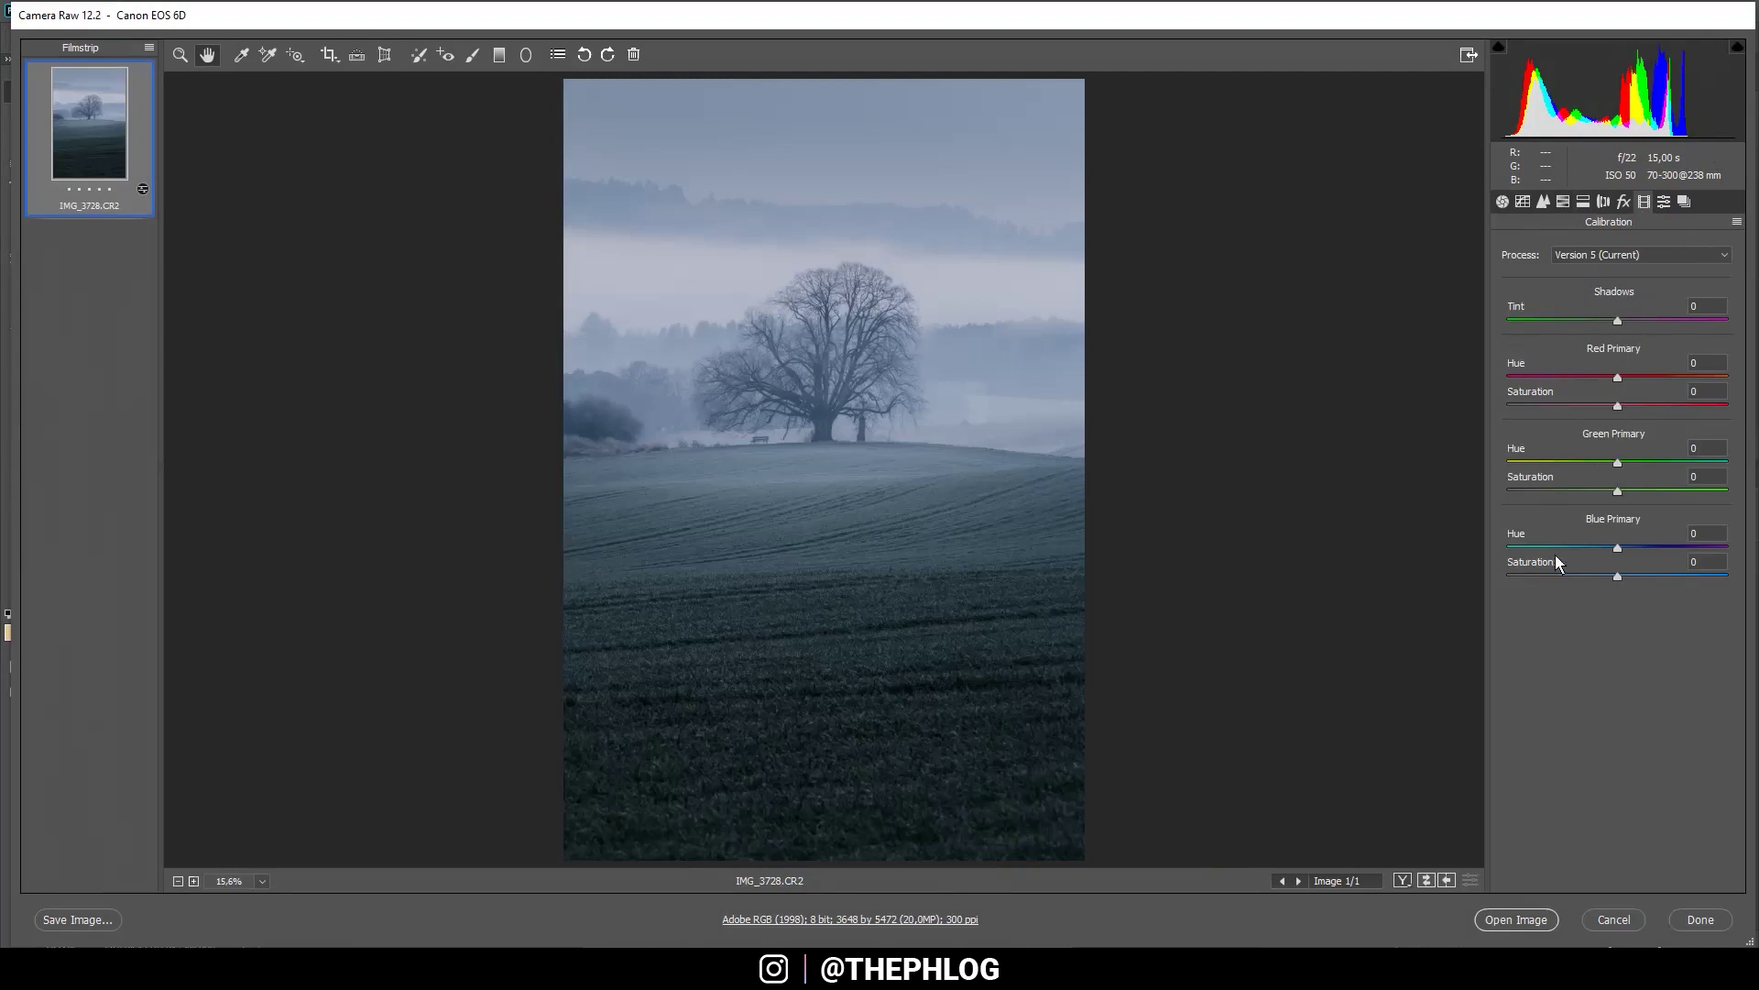
Set Red Primary Hue and Green Primary Hue both to -100 in Calibration.
left_click_drag(1617, 377, 1465, 392)
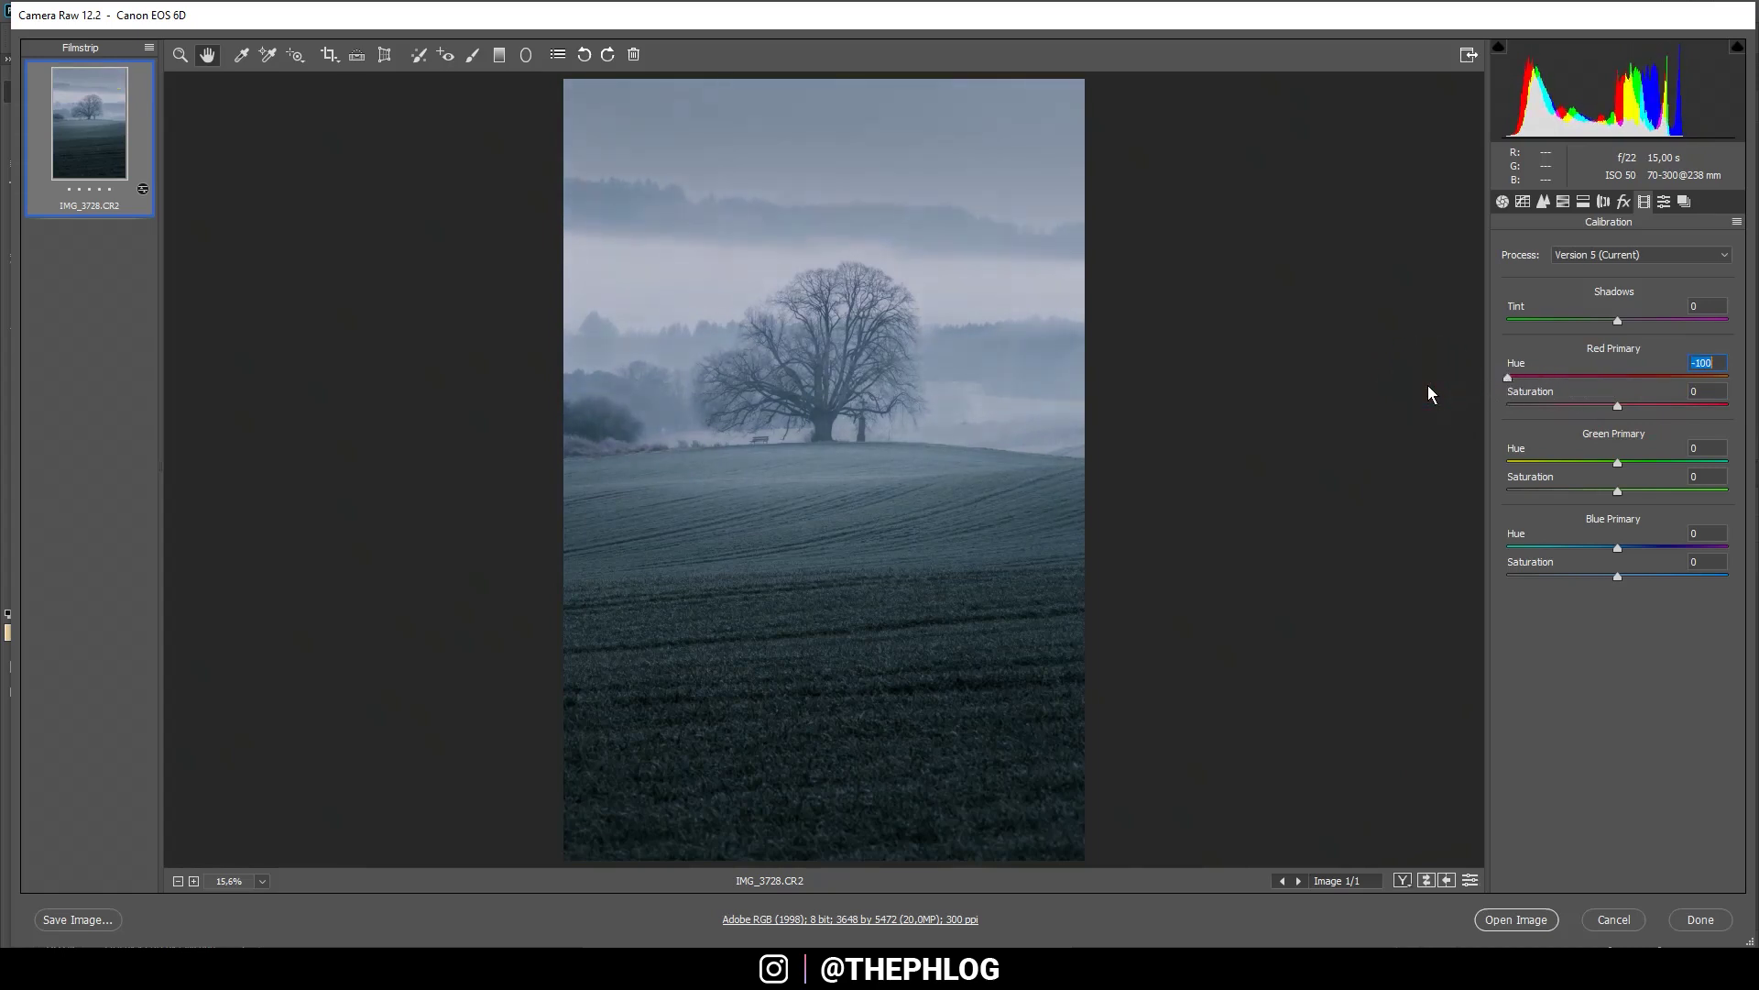
left_click_drag(1616, 464, 1401, 474)
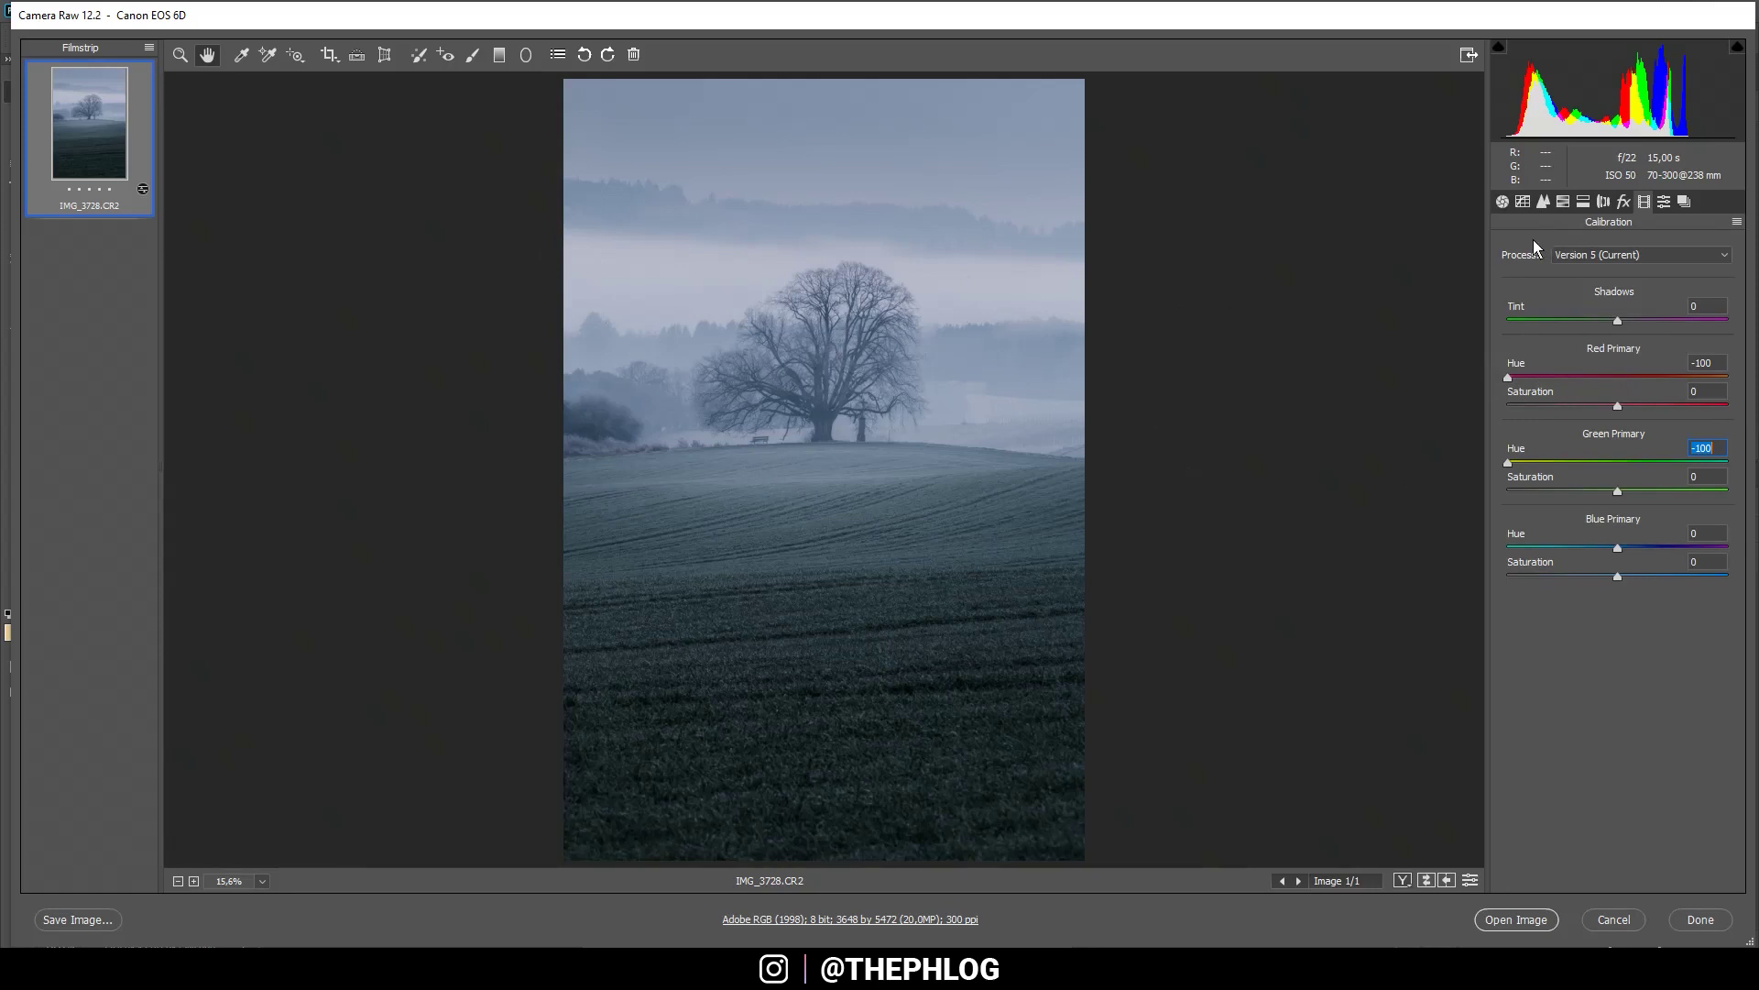
left_click(1542, 200)
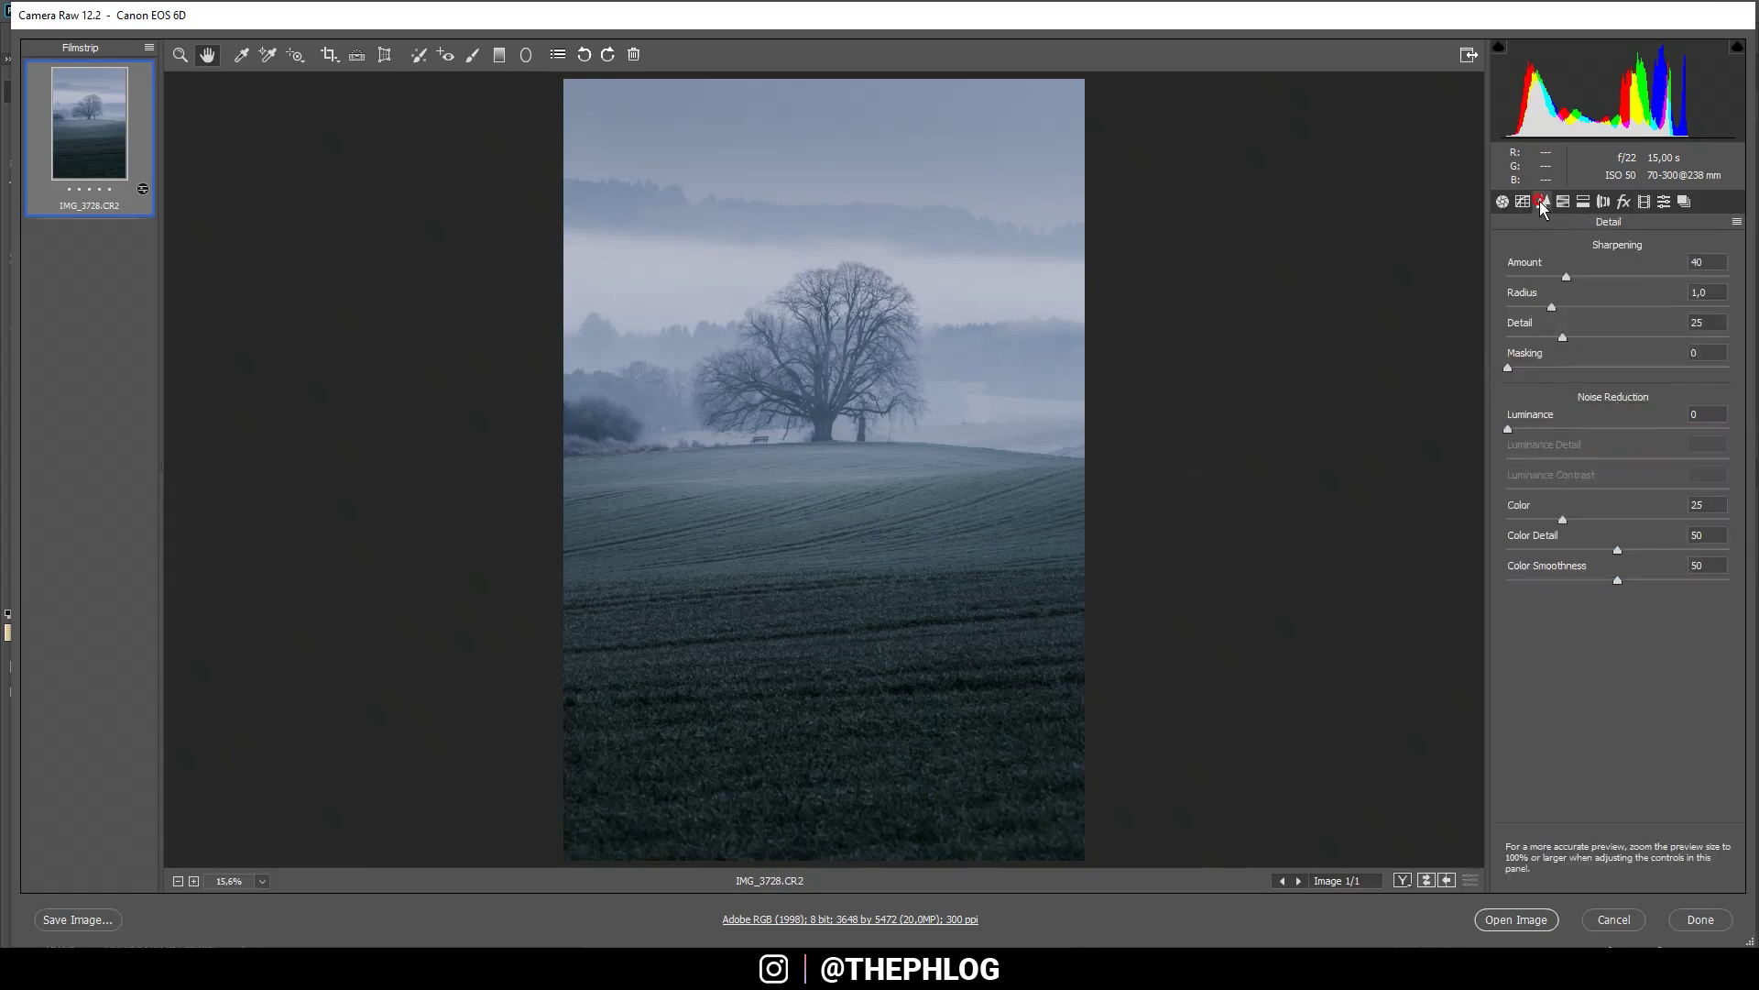
Sharpen with Amount 49, Radius 0.5, Detail 100, Masking 48, then open the image in Photoshop.
left_click(1575, 279)
left_click_drag(1553, 308, 1445, 318)
left_click_drag(1561, 337, 1729, 337)
left_click_drag(1508, 368, 1613, 370)
left_click(1513, 919)
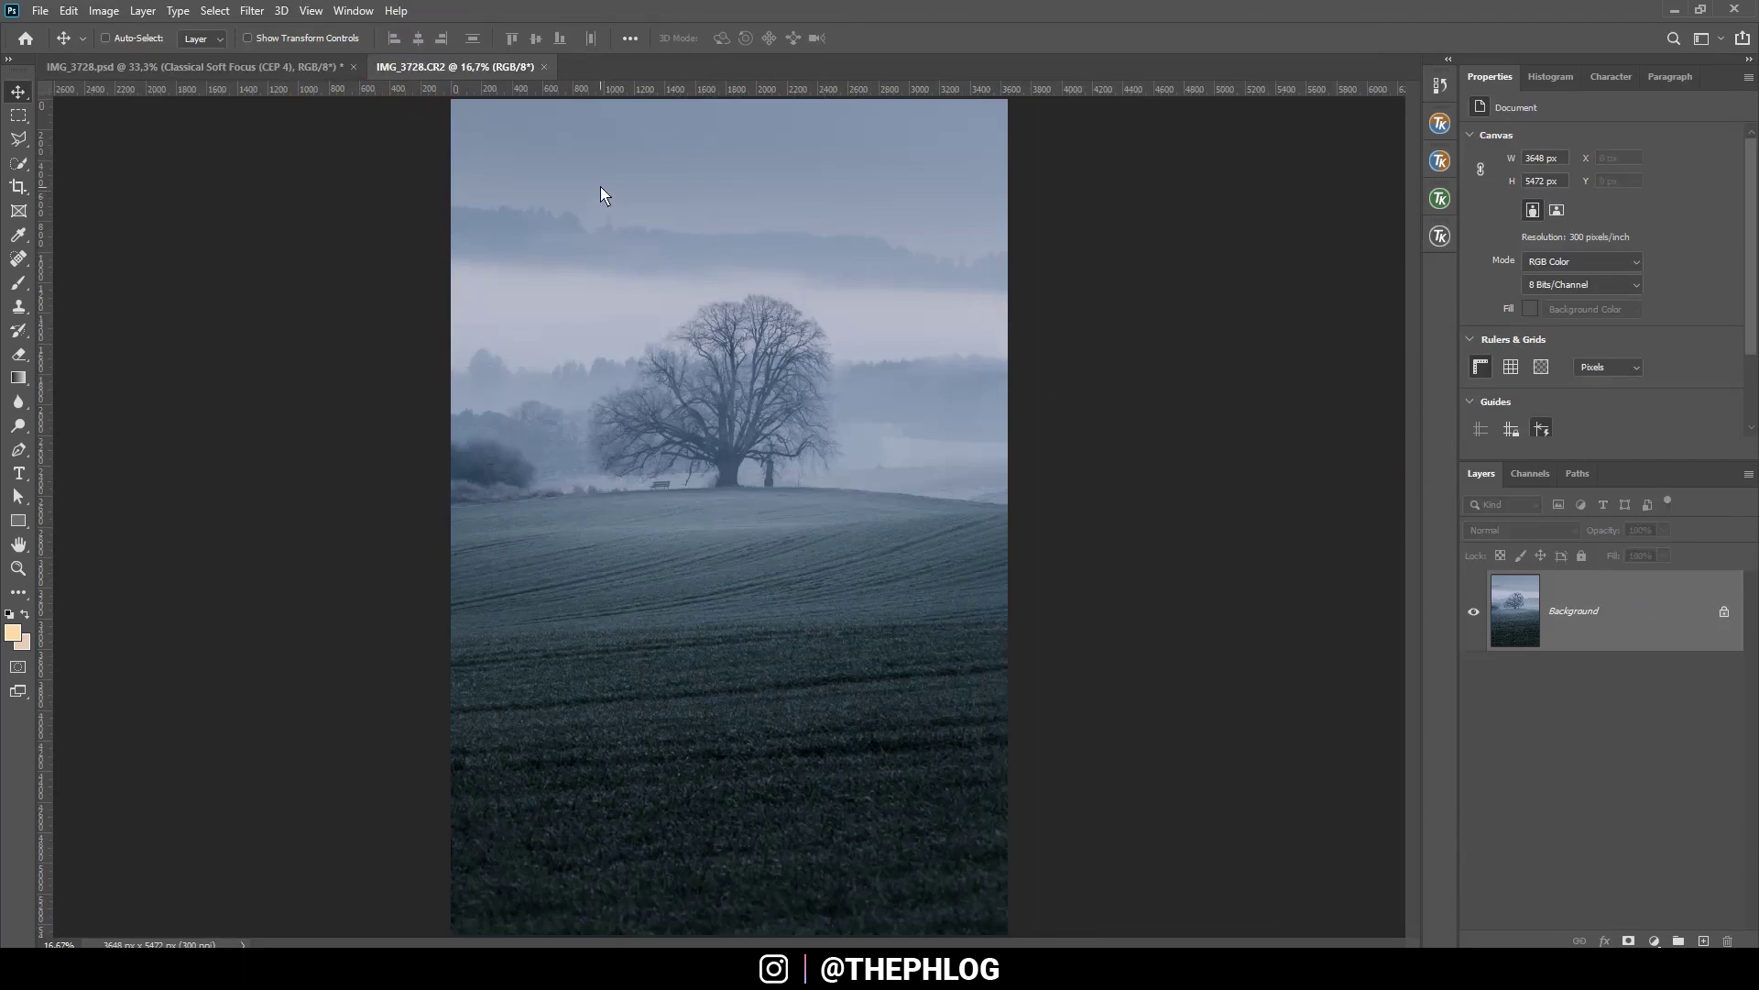
Crop the top and both sides inward slightly to leave a 3395 × 5093 px image.
key("c")
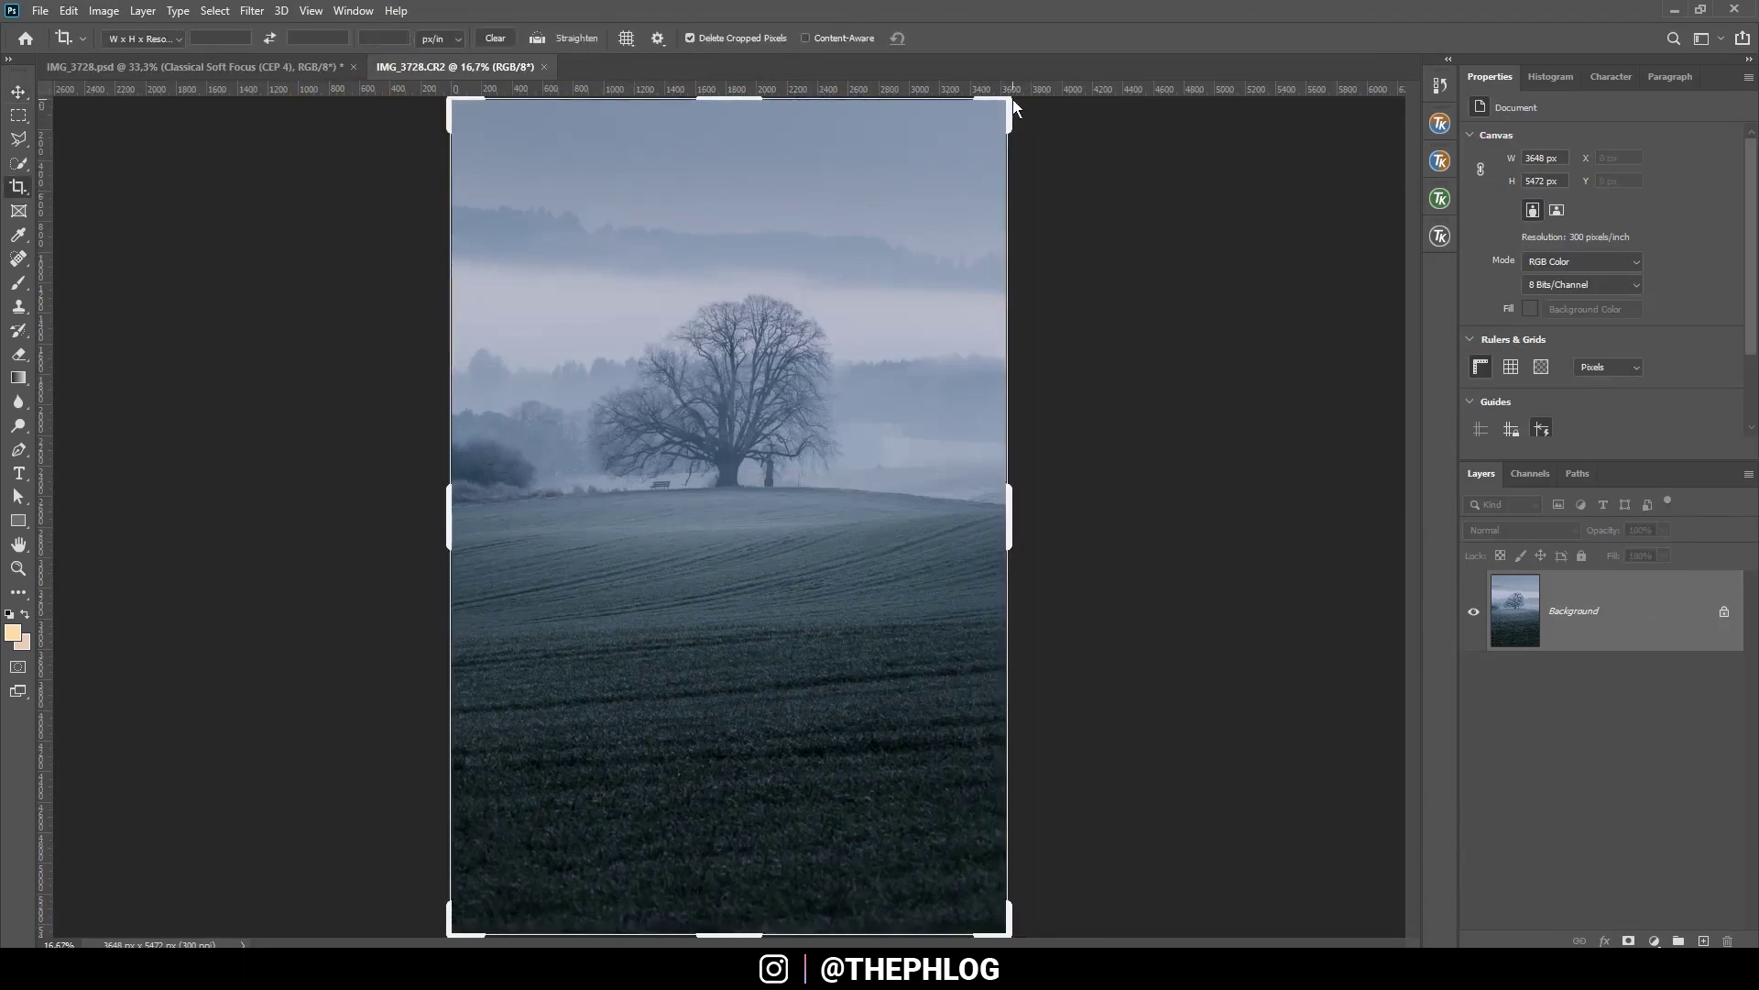
left_click_drag(1015, 108, 1001, 122)
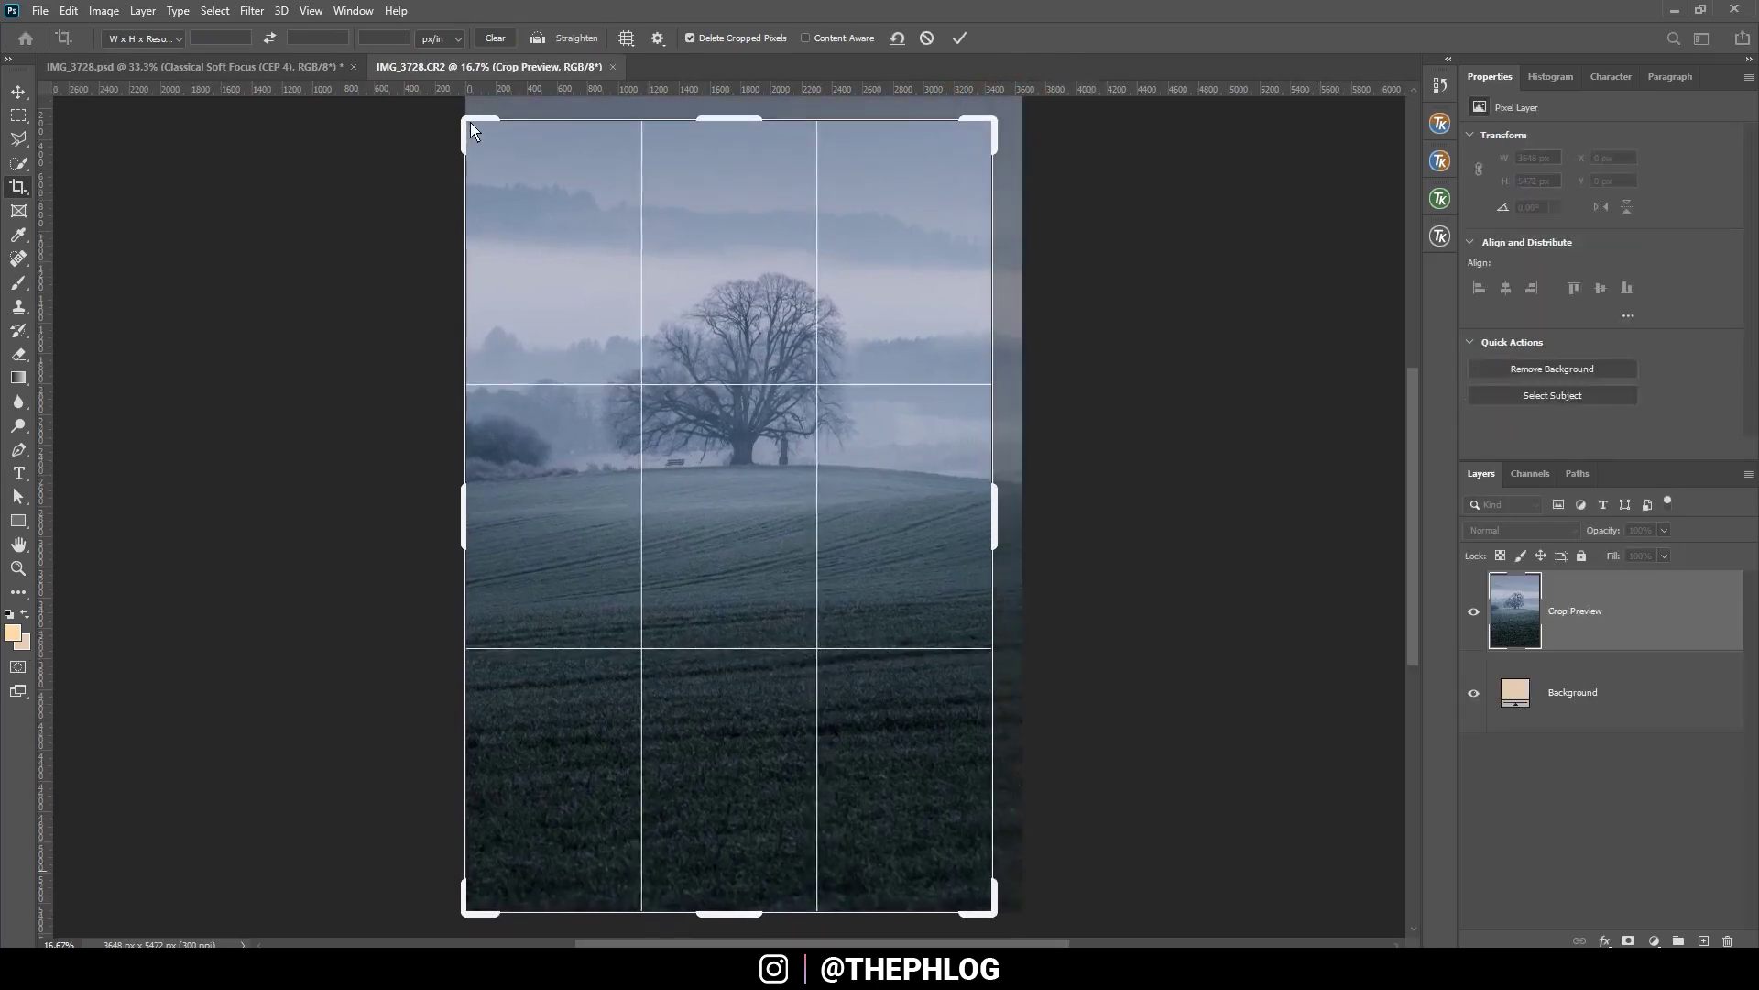
left_click_drag(471, 123, 477, 128)
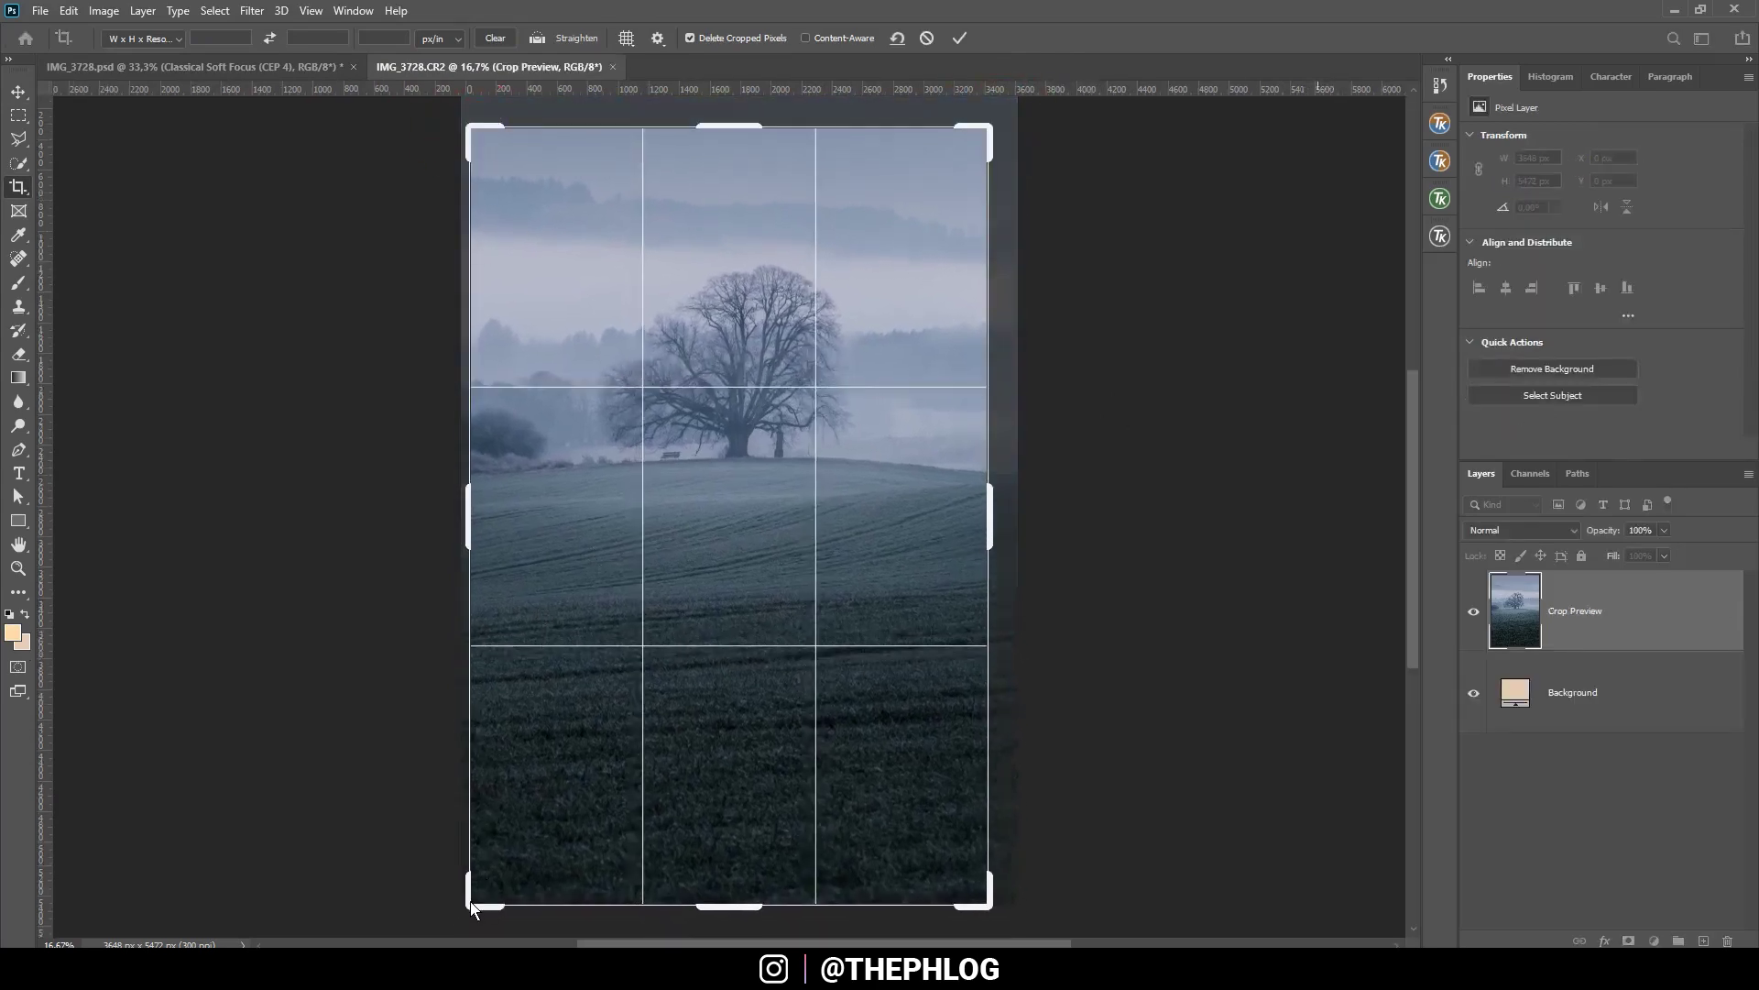
key("Return")
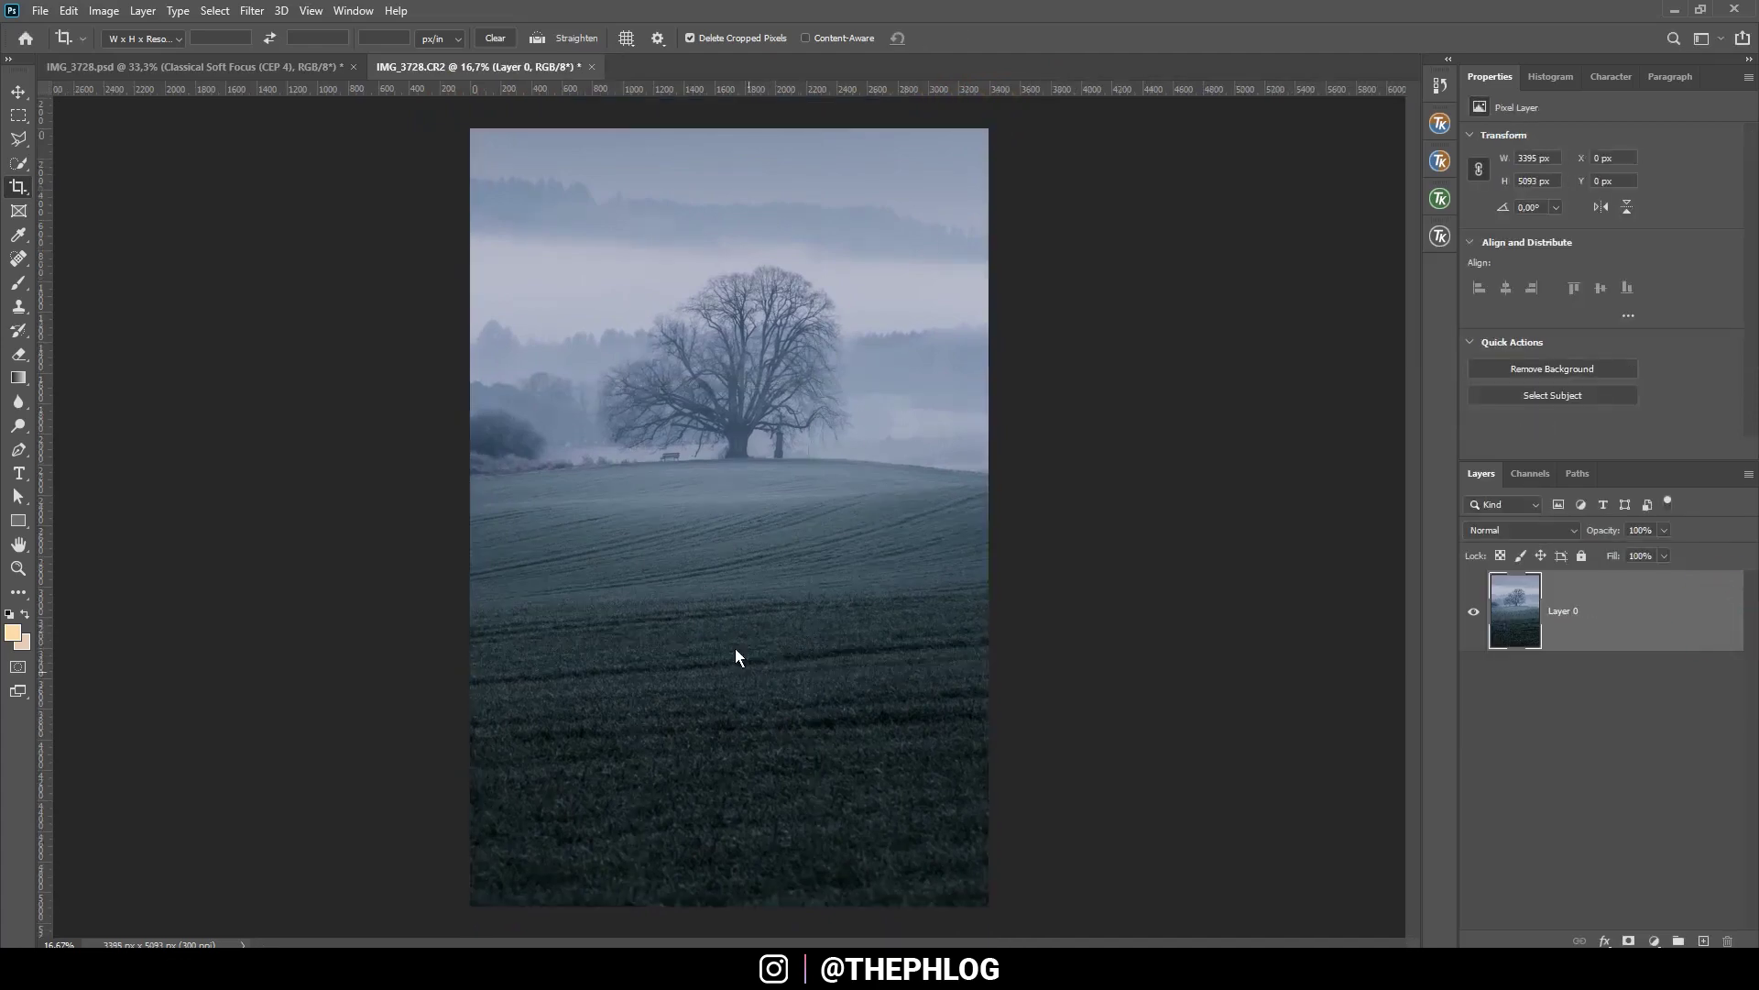
scroll(853, 430, "up", 10)
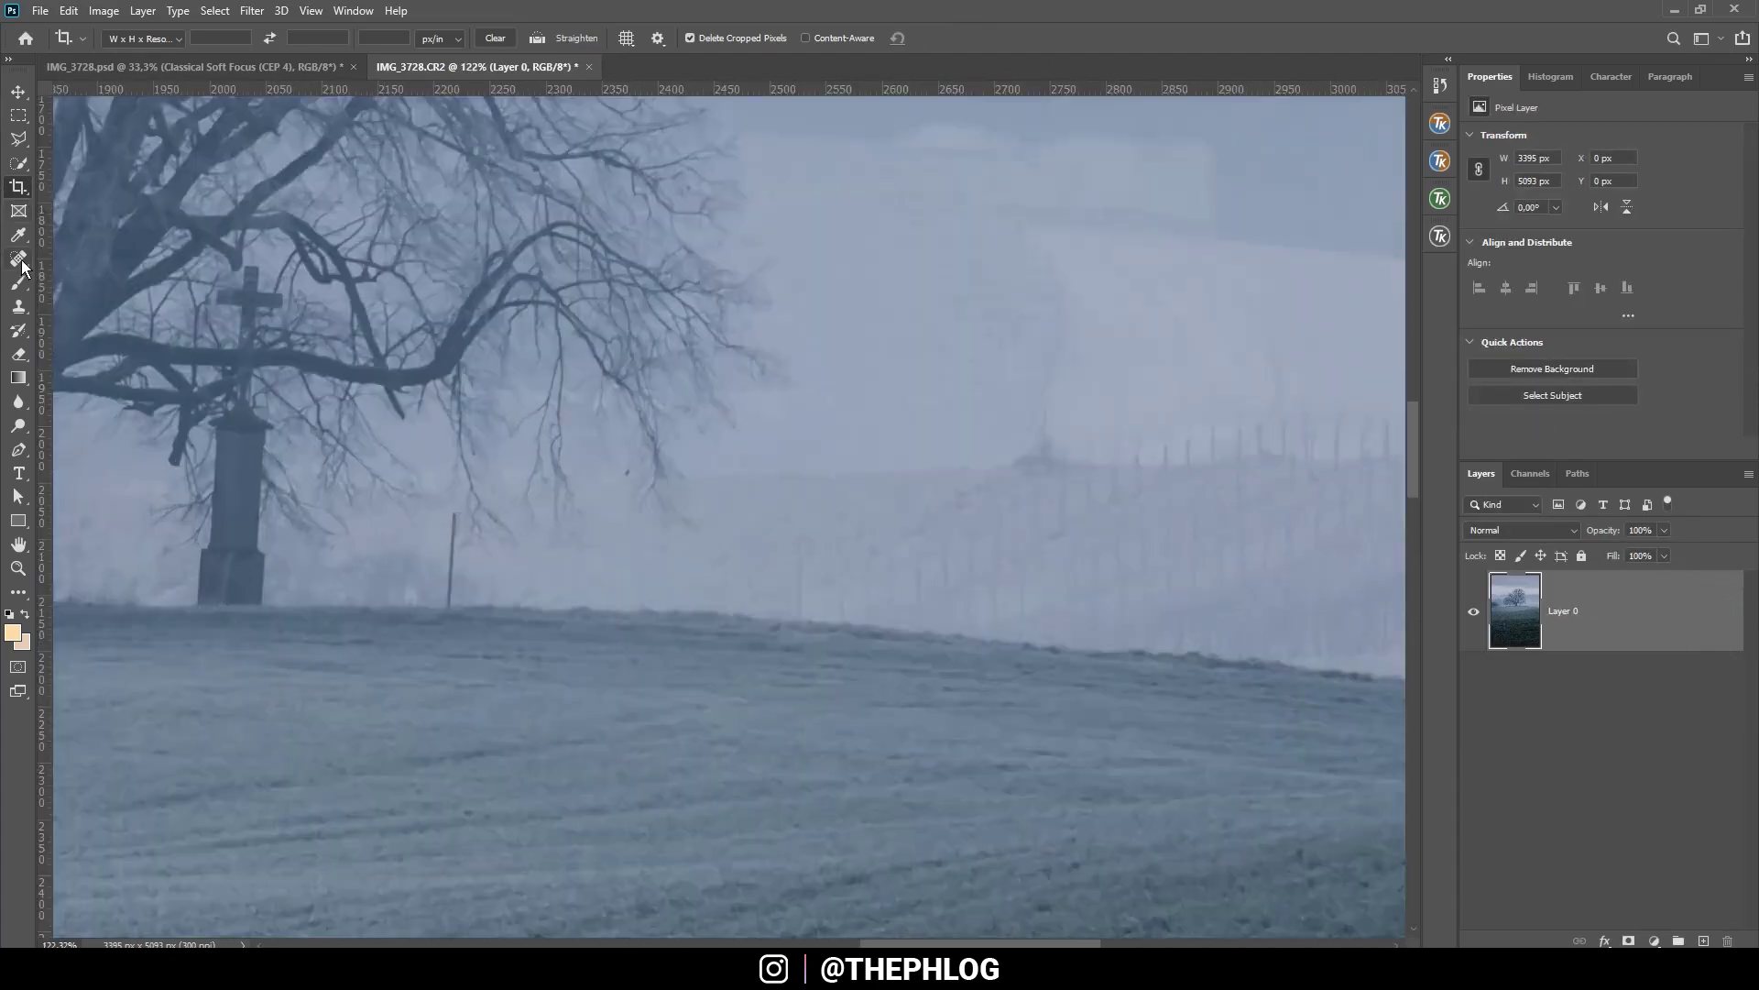
Spot-heal the four faint fence poles with a size-14 brush, then fit the photo on screen.
left_click(20, 257)
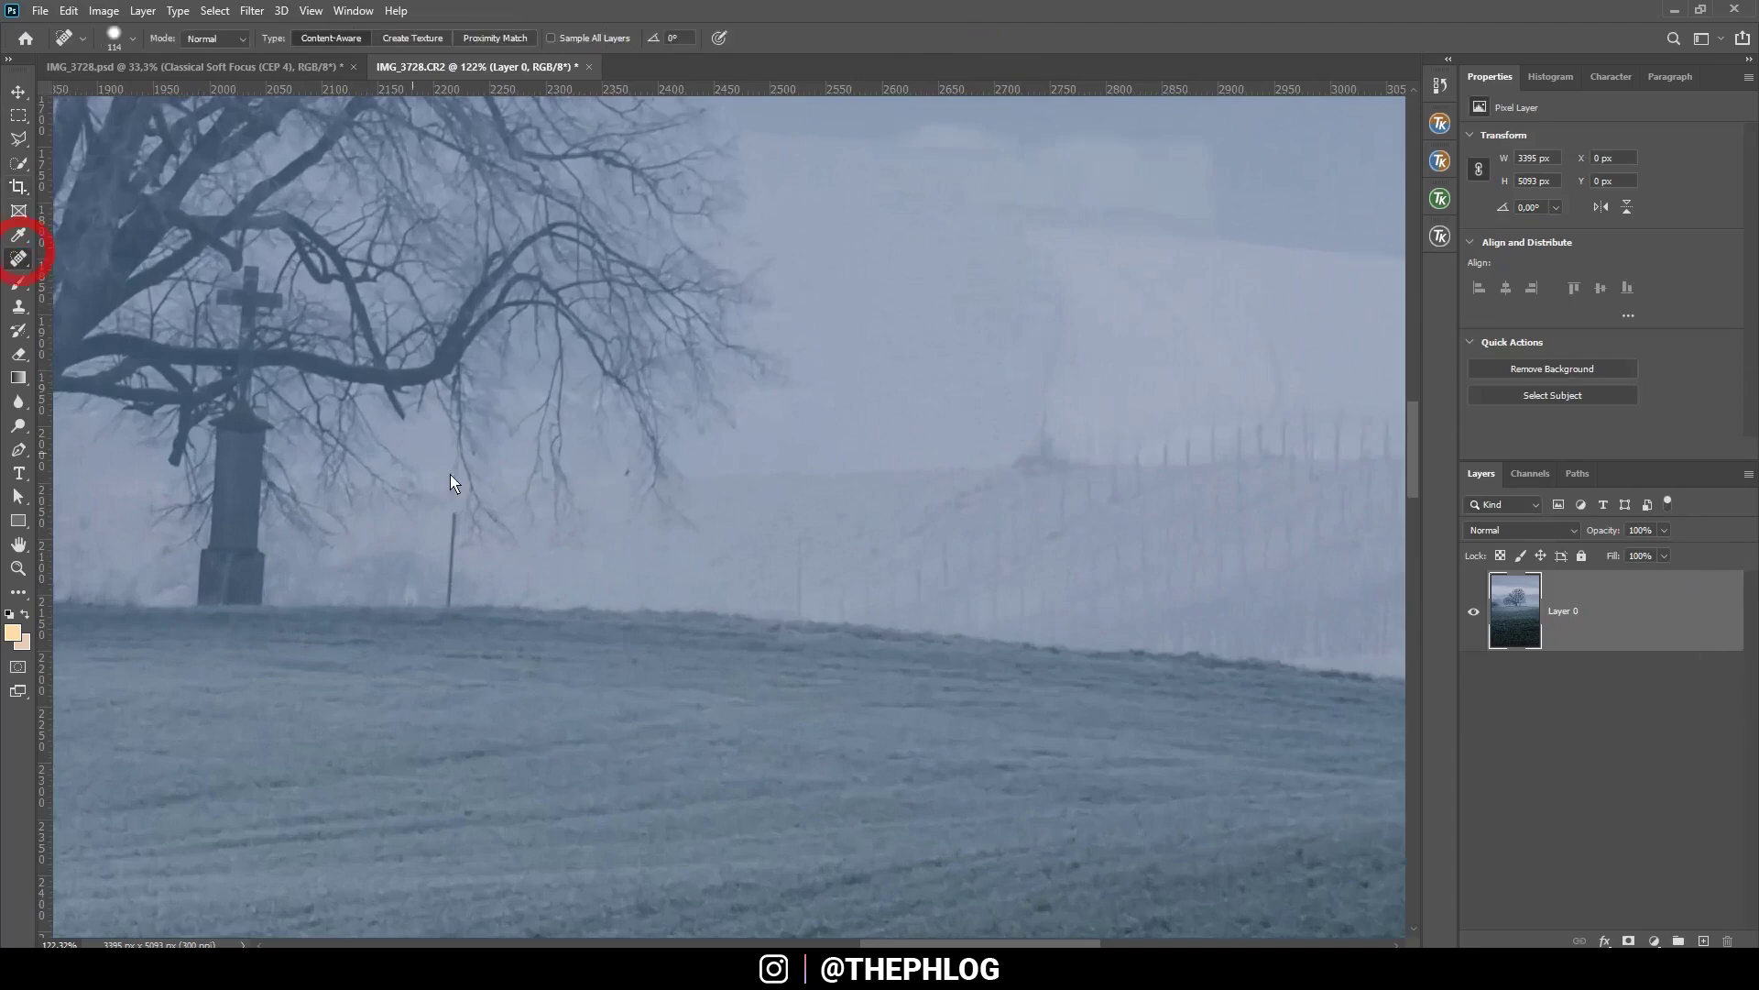
scroll(450, 474, "up", 3)
left_click_drag(467, 526, 377, 522)
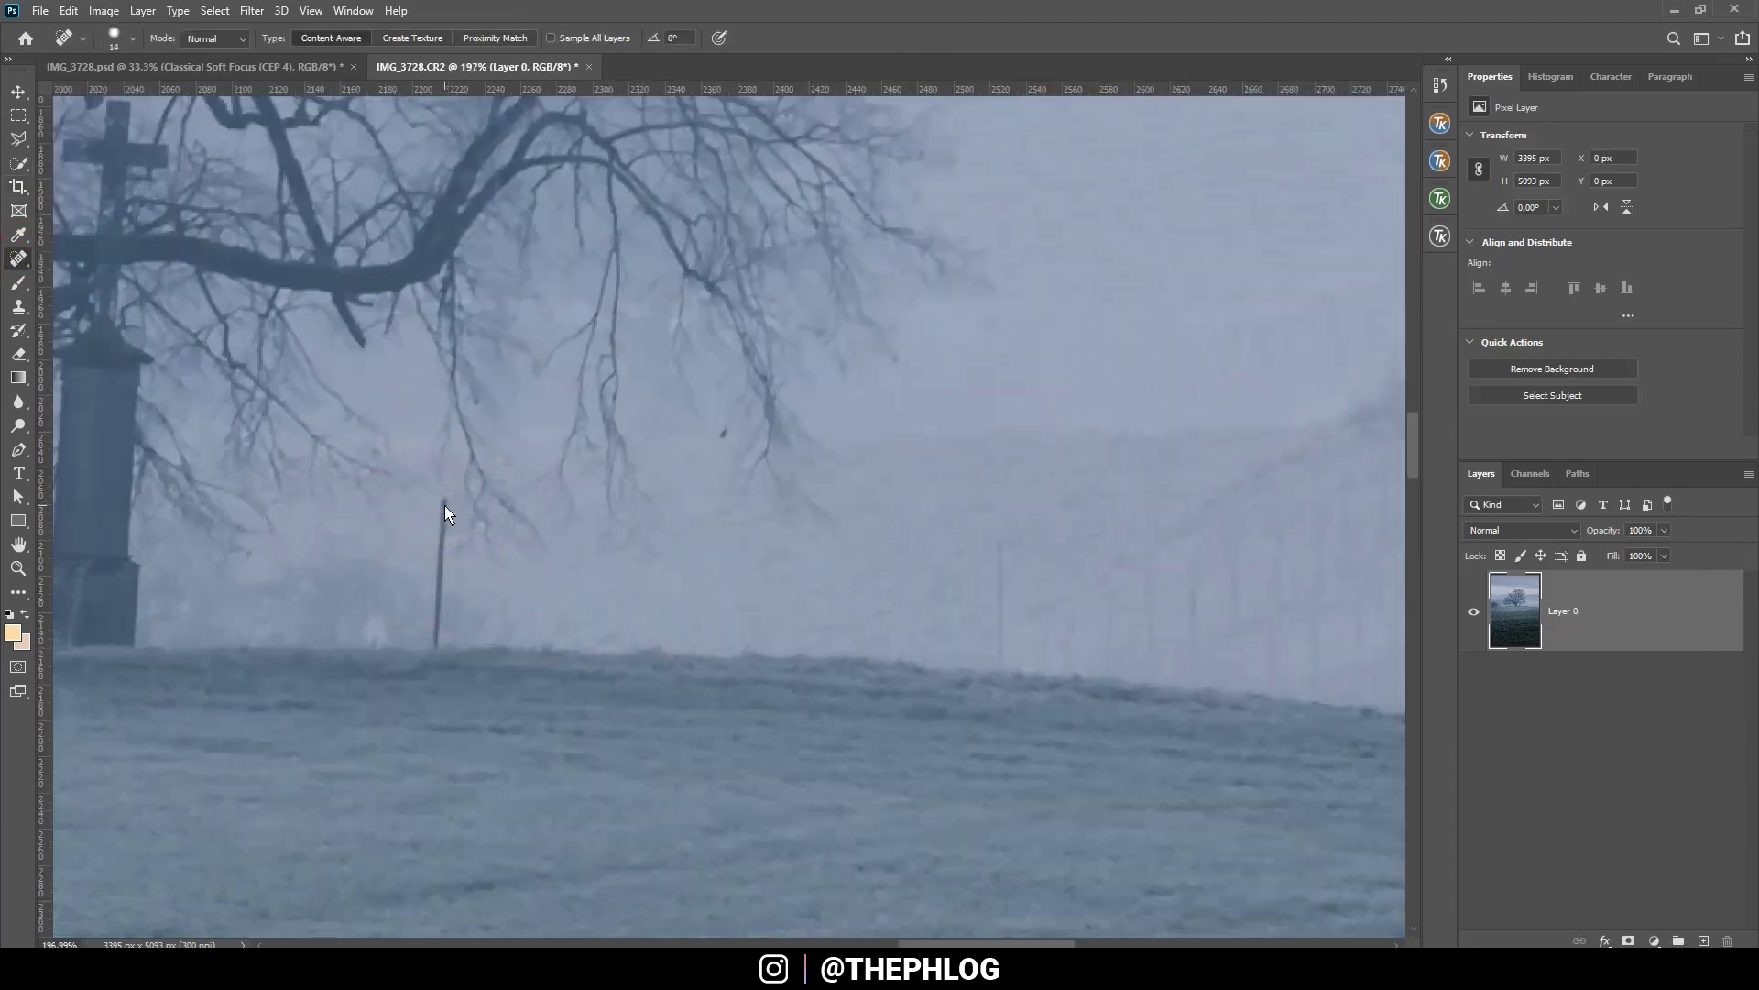
left_click_drag(444, 504, 439, 646)
scroll(695, 459, "right", 3)
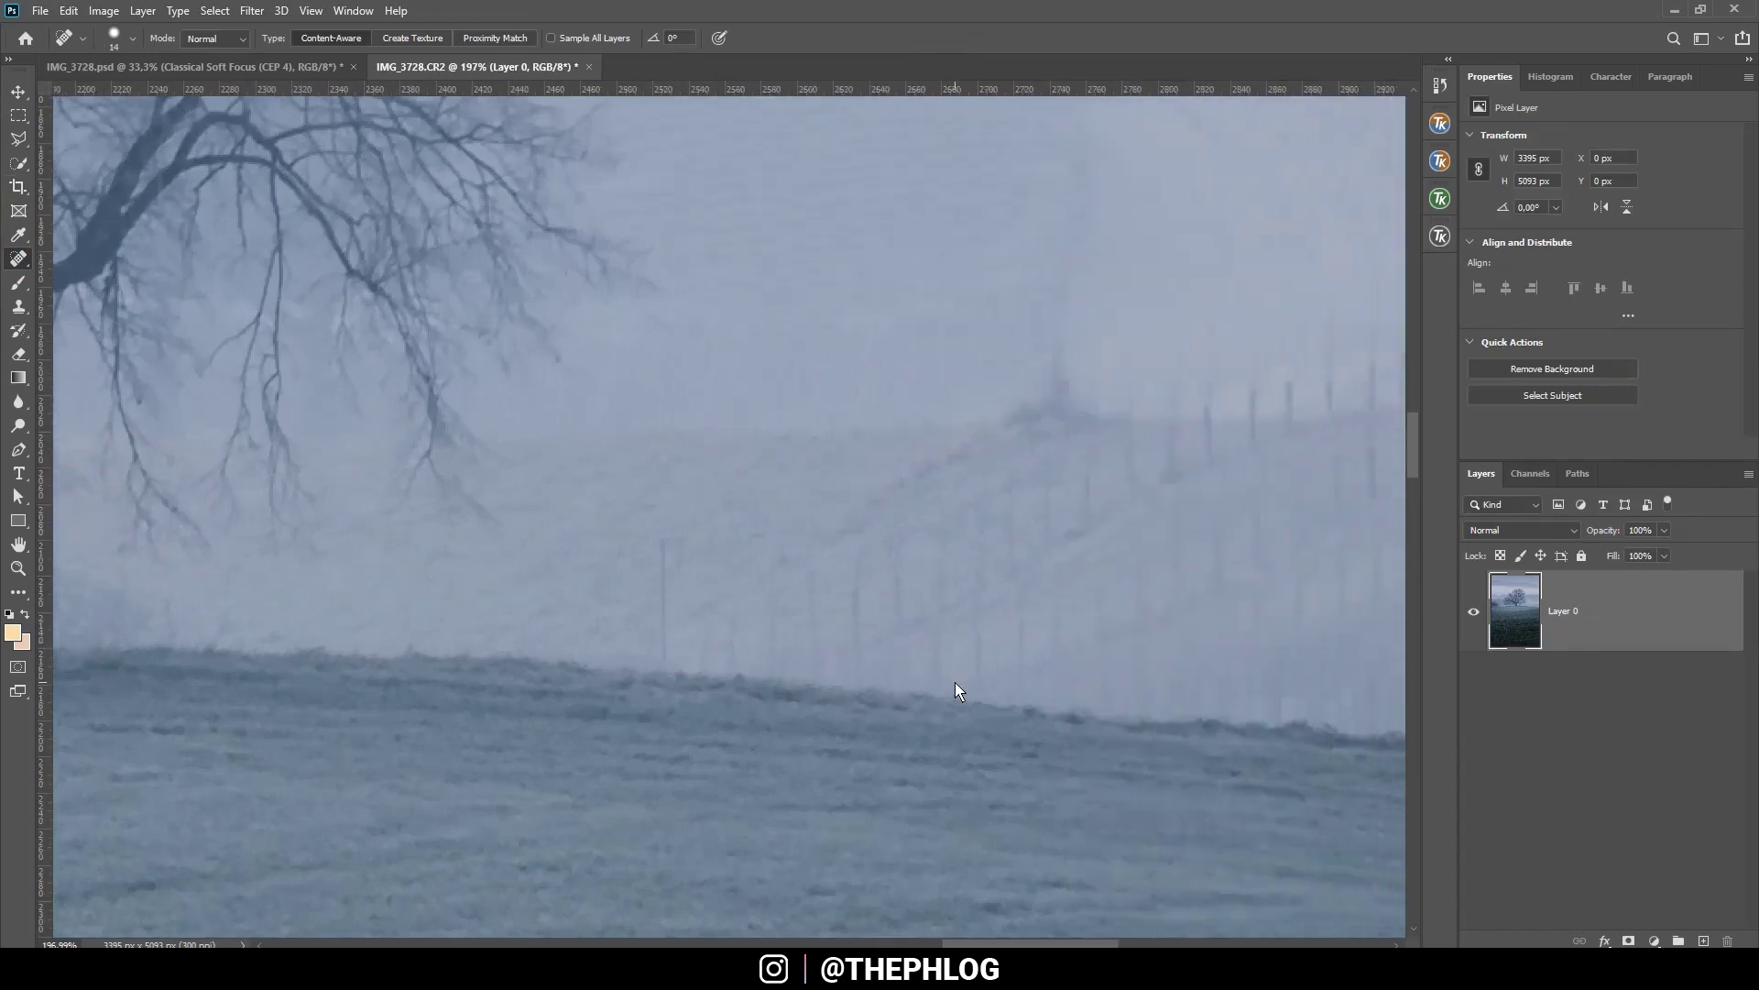
scroll(642, 649, "up", 5)
left_click_drag(271, 502, 279, 418)
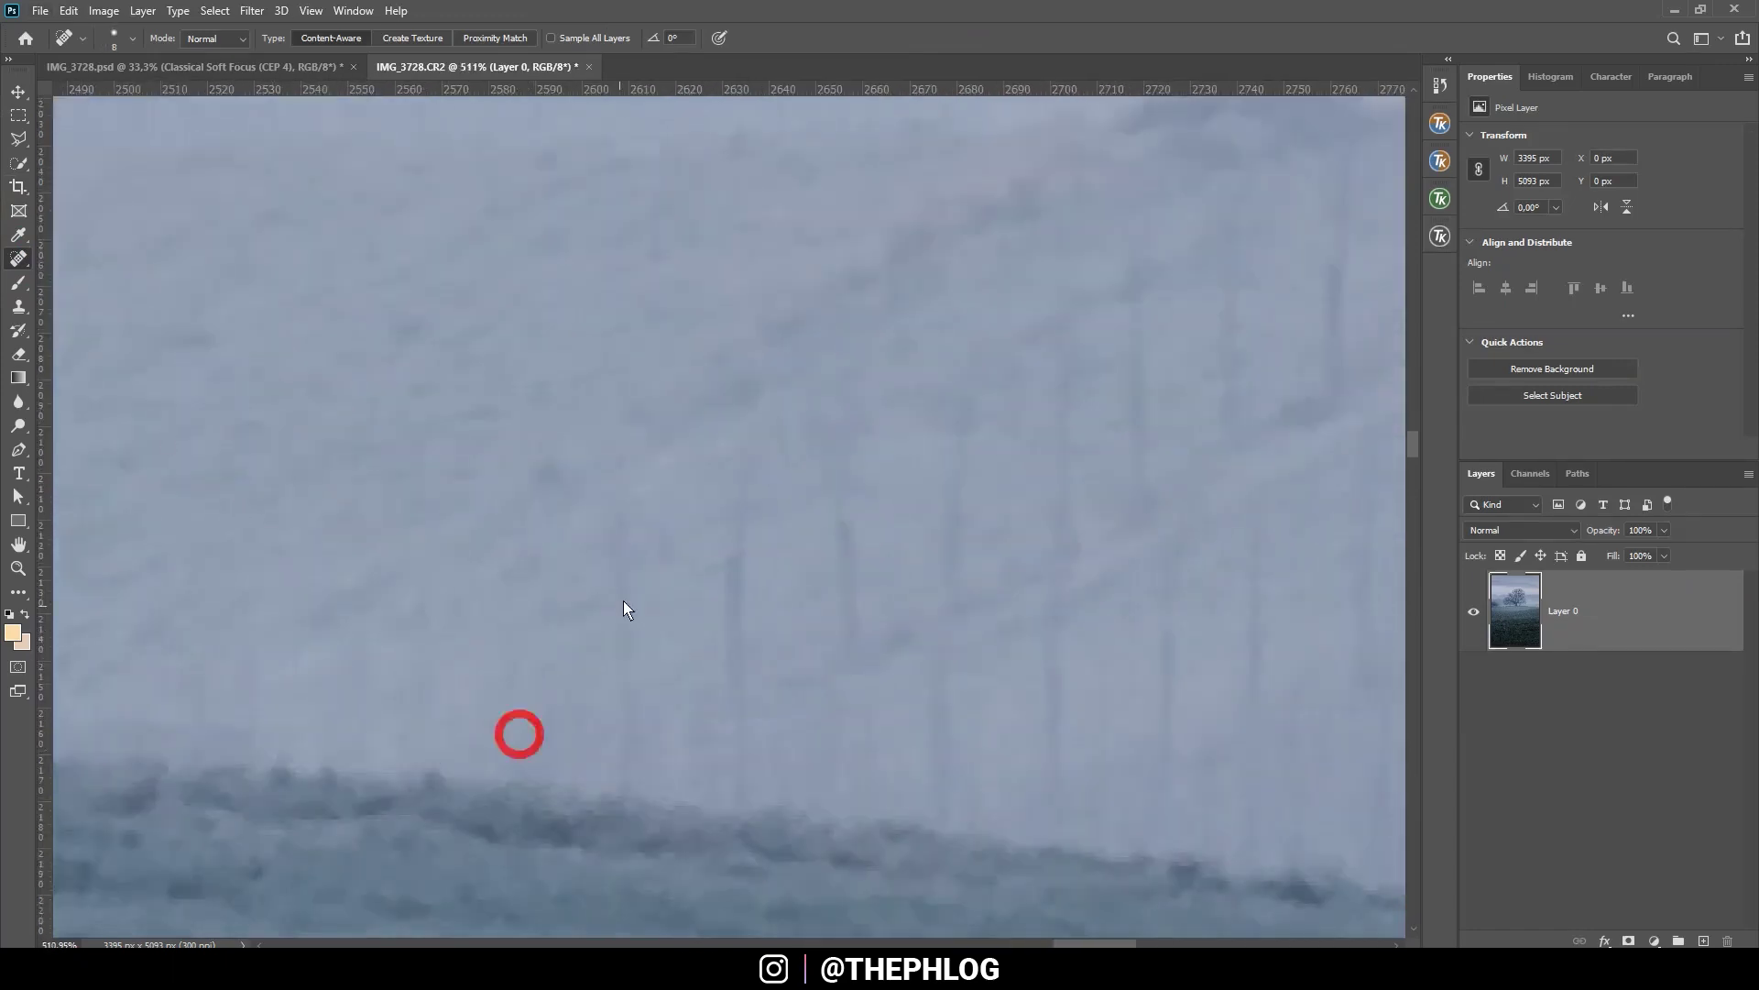
scroll(1109, 515, "right", 2)
left_click_drag(1127, 330, 1136, 550)
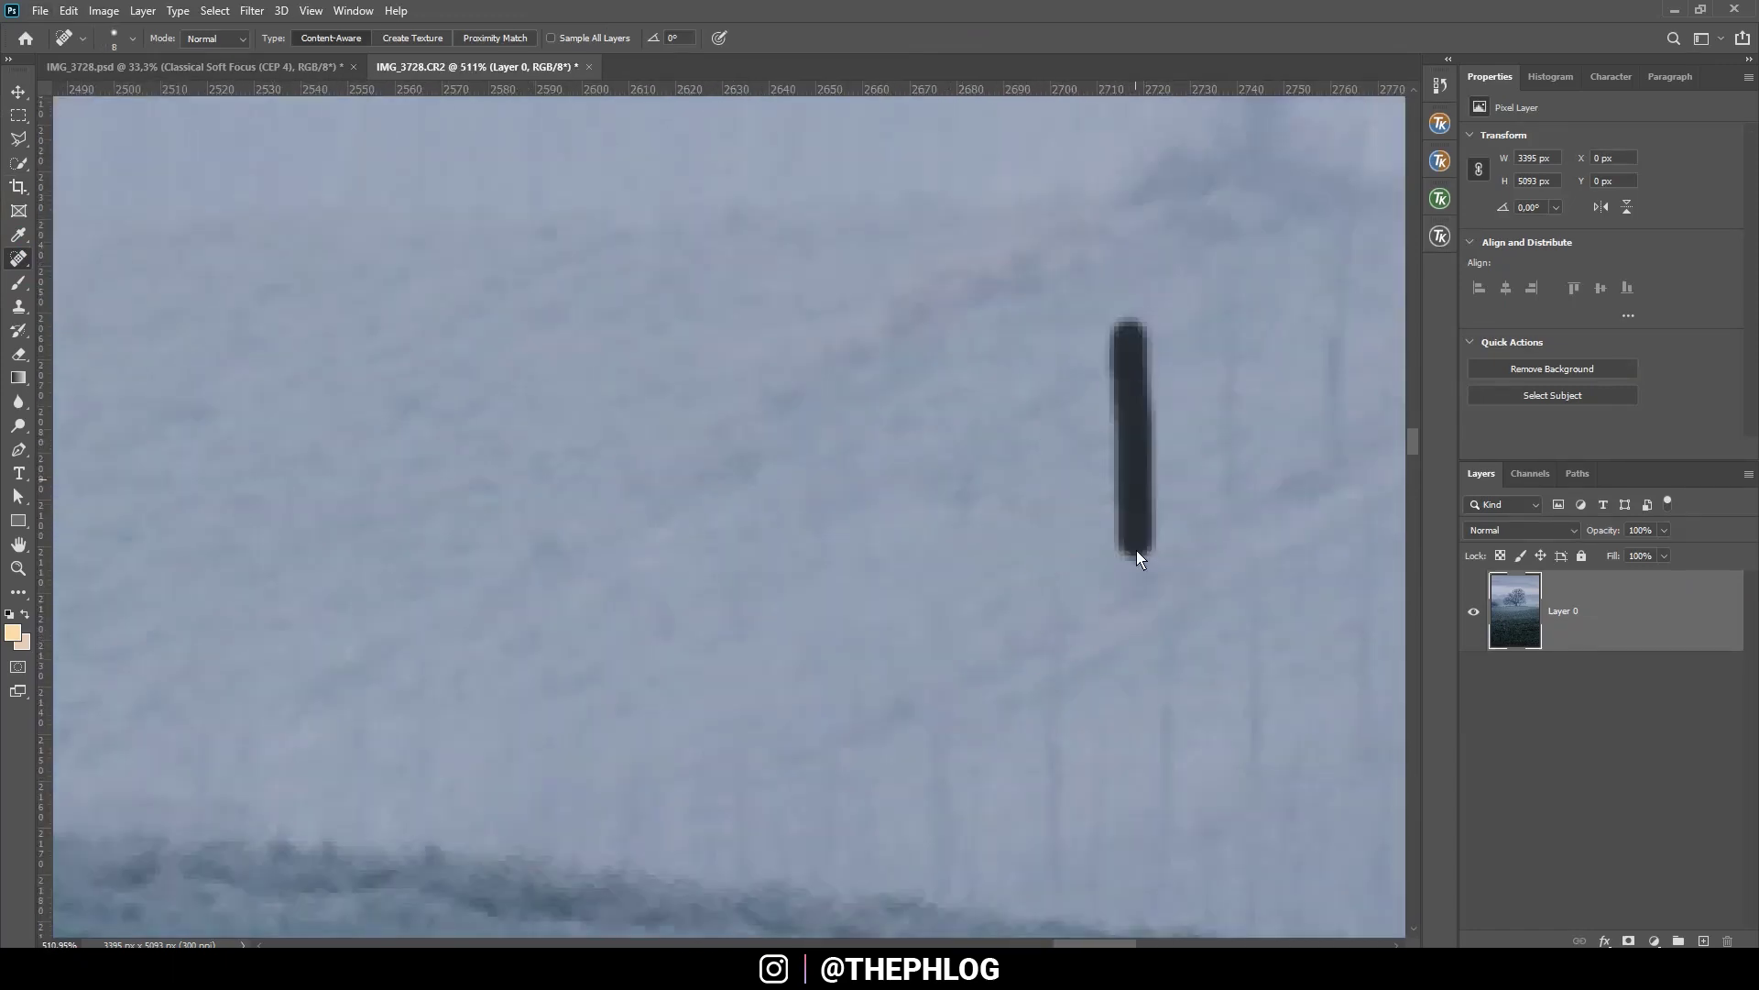
scroll(851, 705, "right", 2)
scroll(1003, 588, "right", 1)
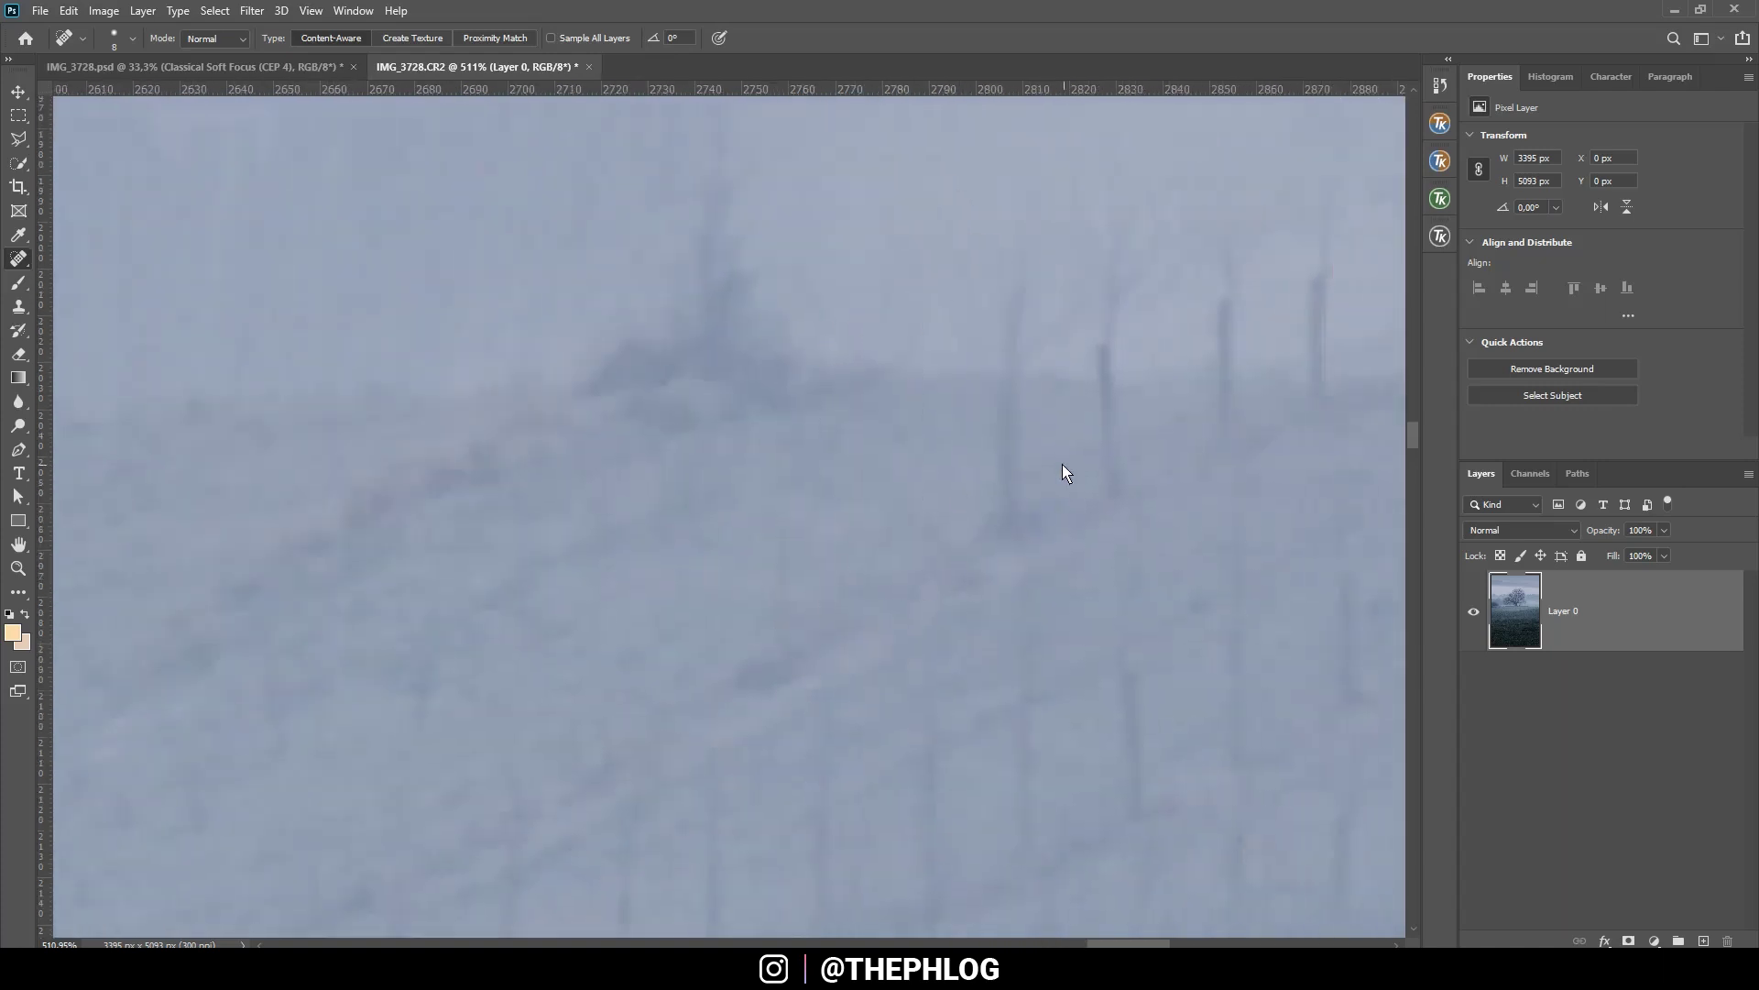
scroll(1081, 353, "right", 1)
left_click_drag(1031, 489, 1024, 220)
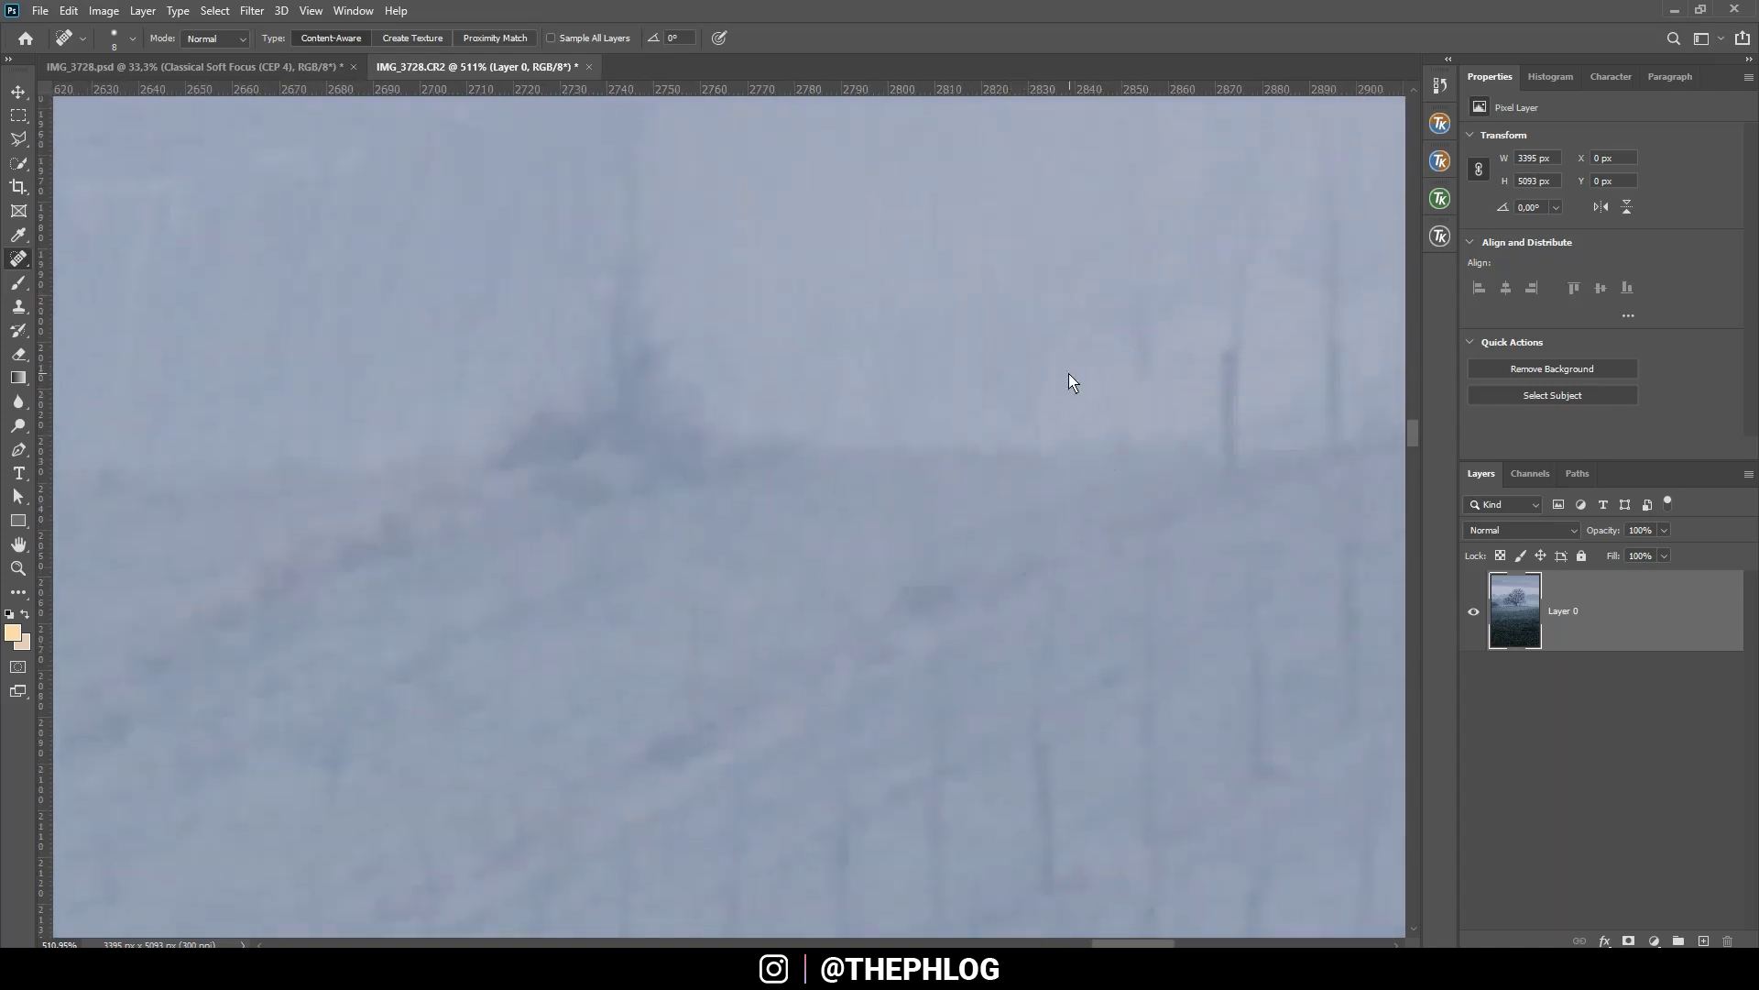
scroll(1052, 372, "right", 2)
key("ctrl+0")
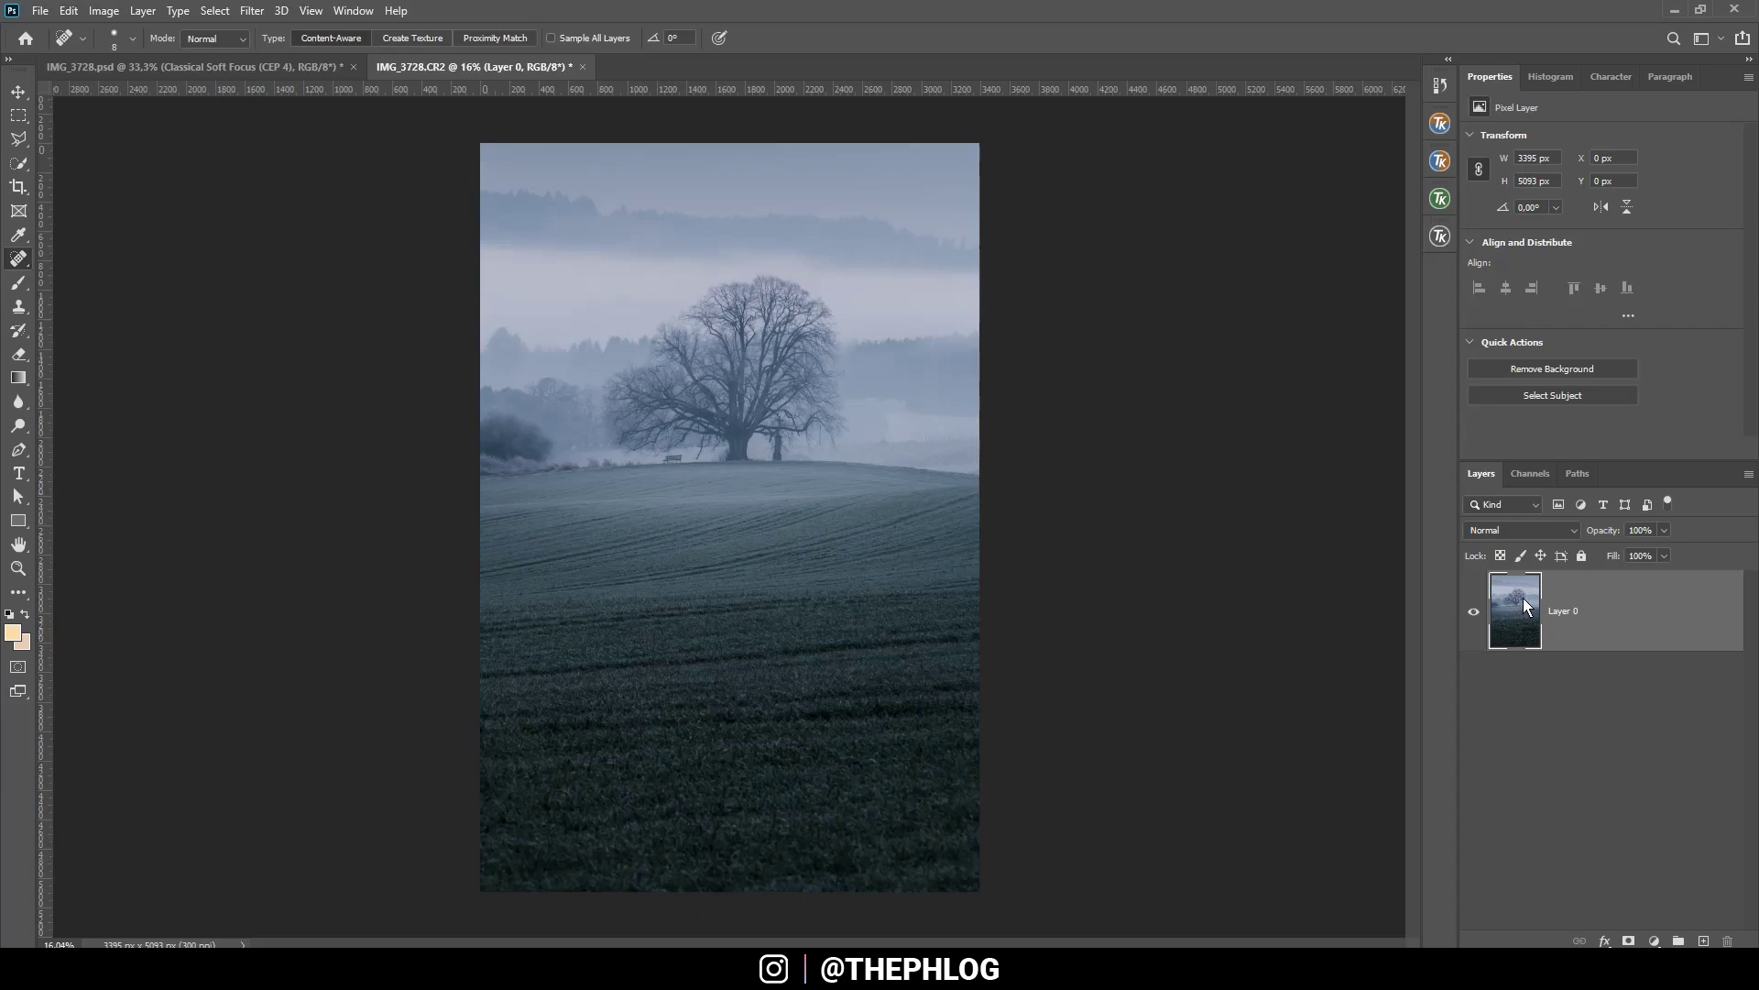
Duplicate Layer 0 and add a Lights-2 luminosity layer mask to the copy with TK RapidMask2.
key("ctrl+j")
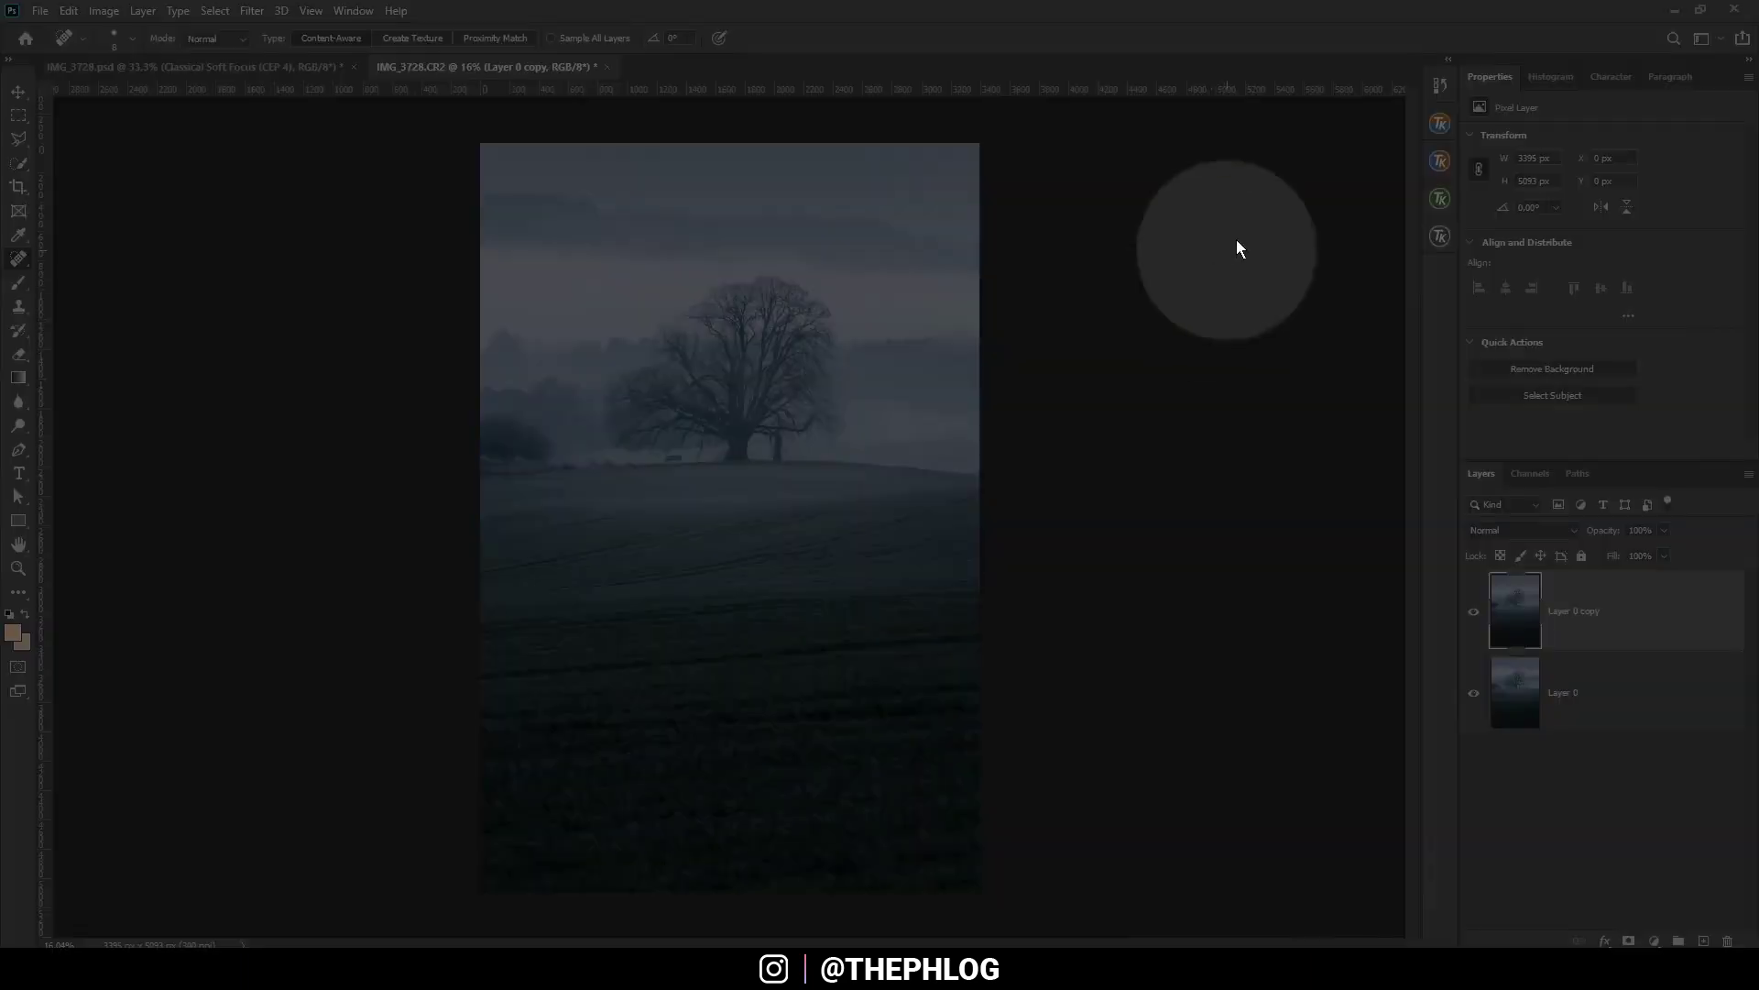
left_click(1441, 205)
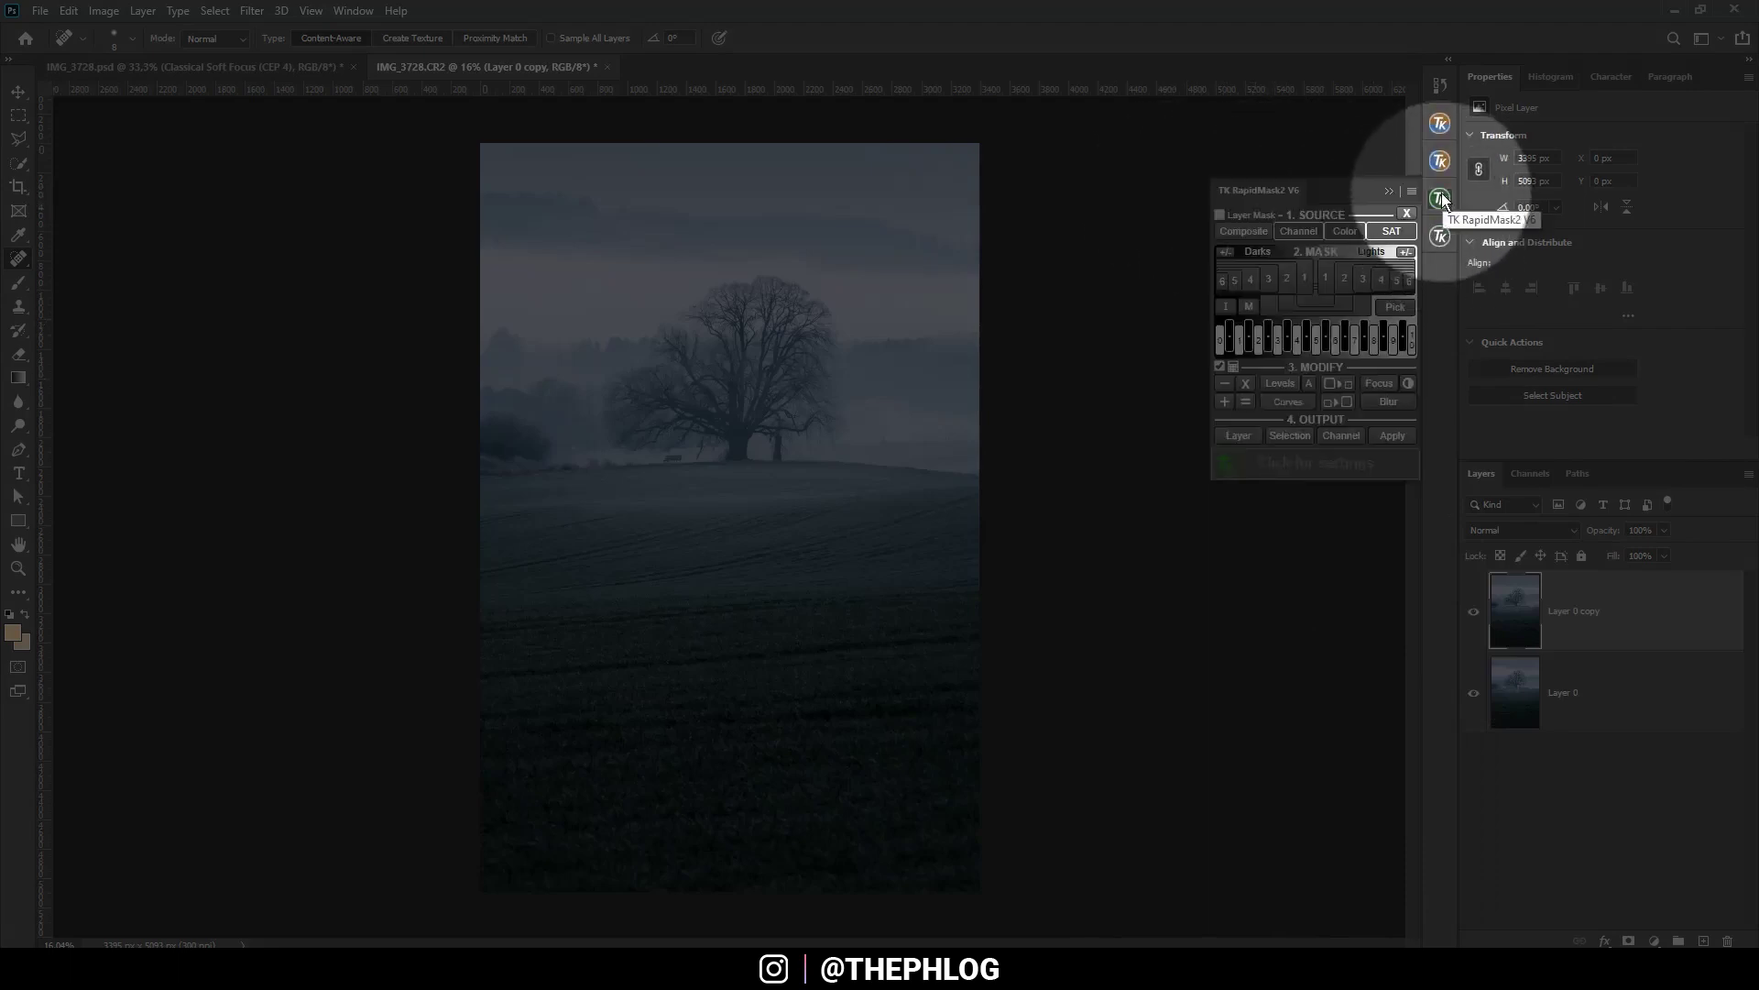
left_click(1220, 217)
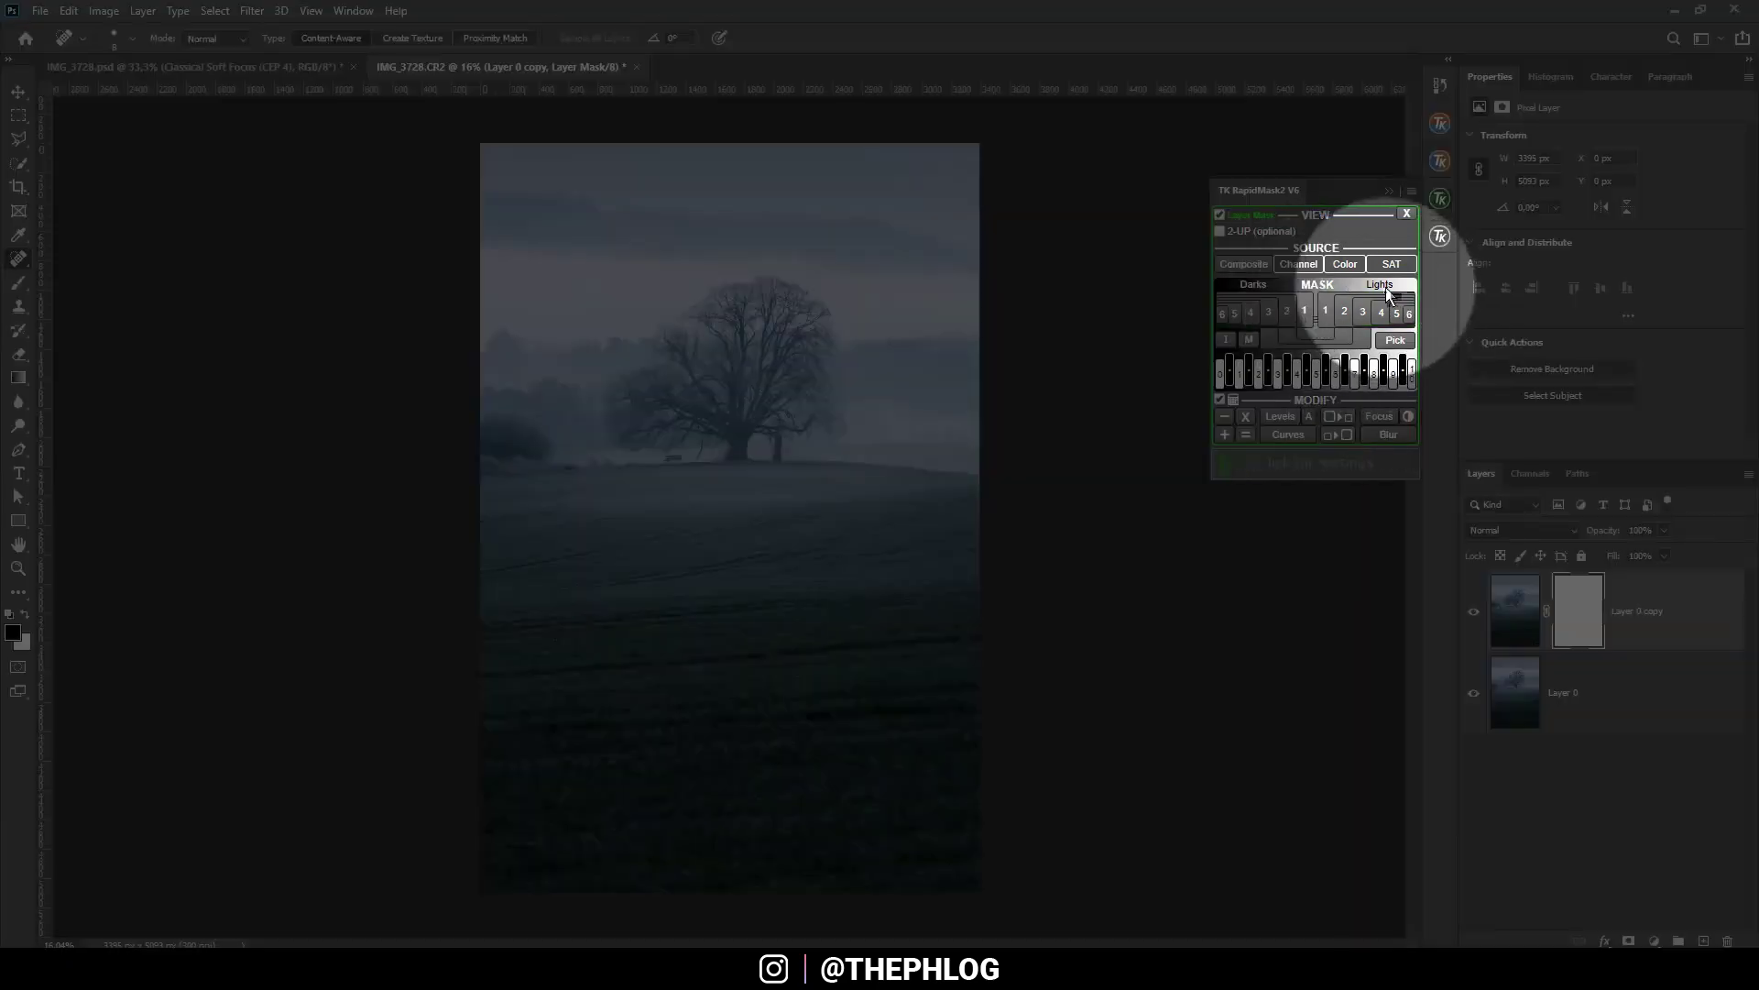
left_click(1340, 318)
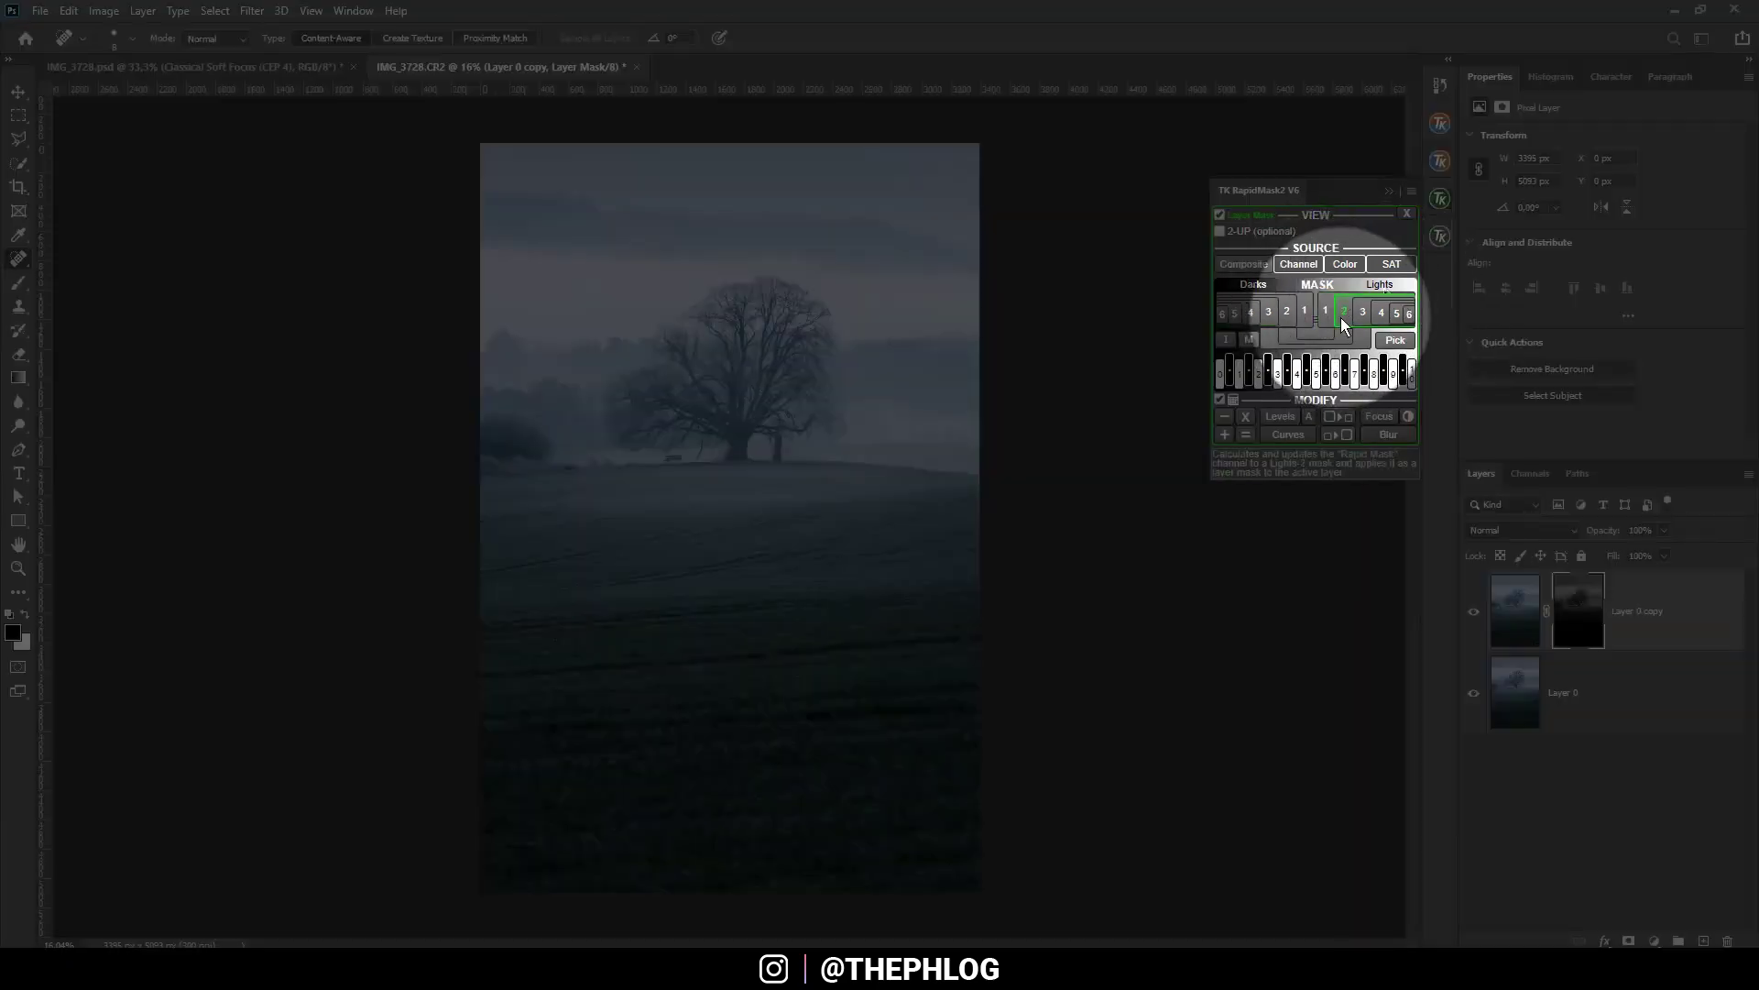
Compare the photo and mask views and the Lights-1 mask, keeping Lights 2.
left_click(1581, 643)
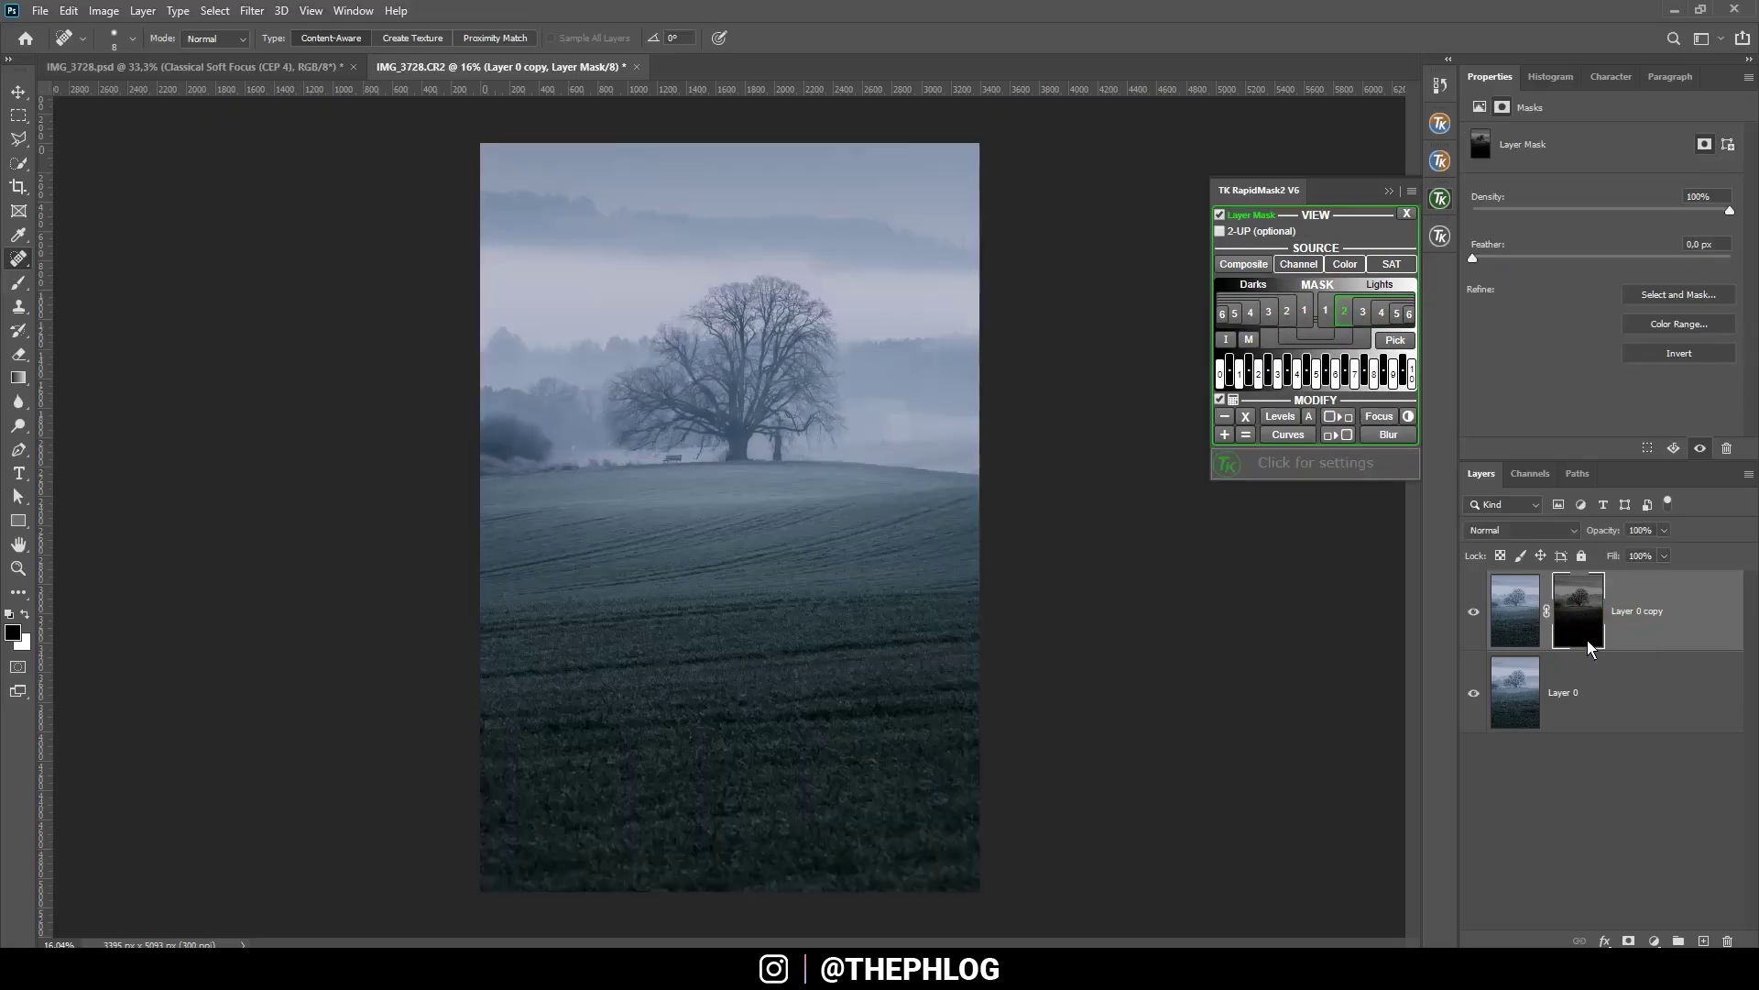
left_click(1590, 647, "alt")
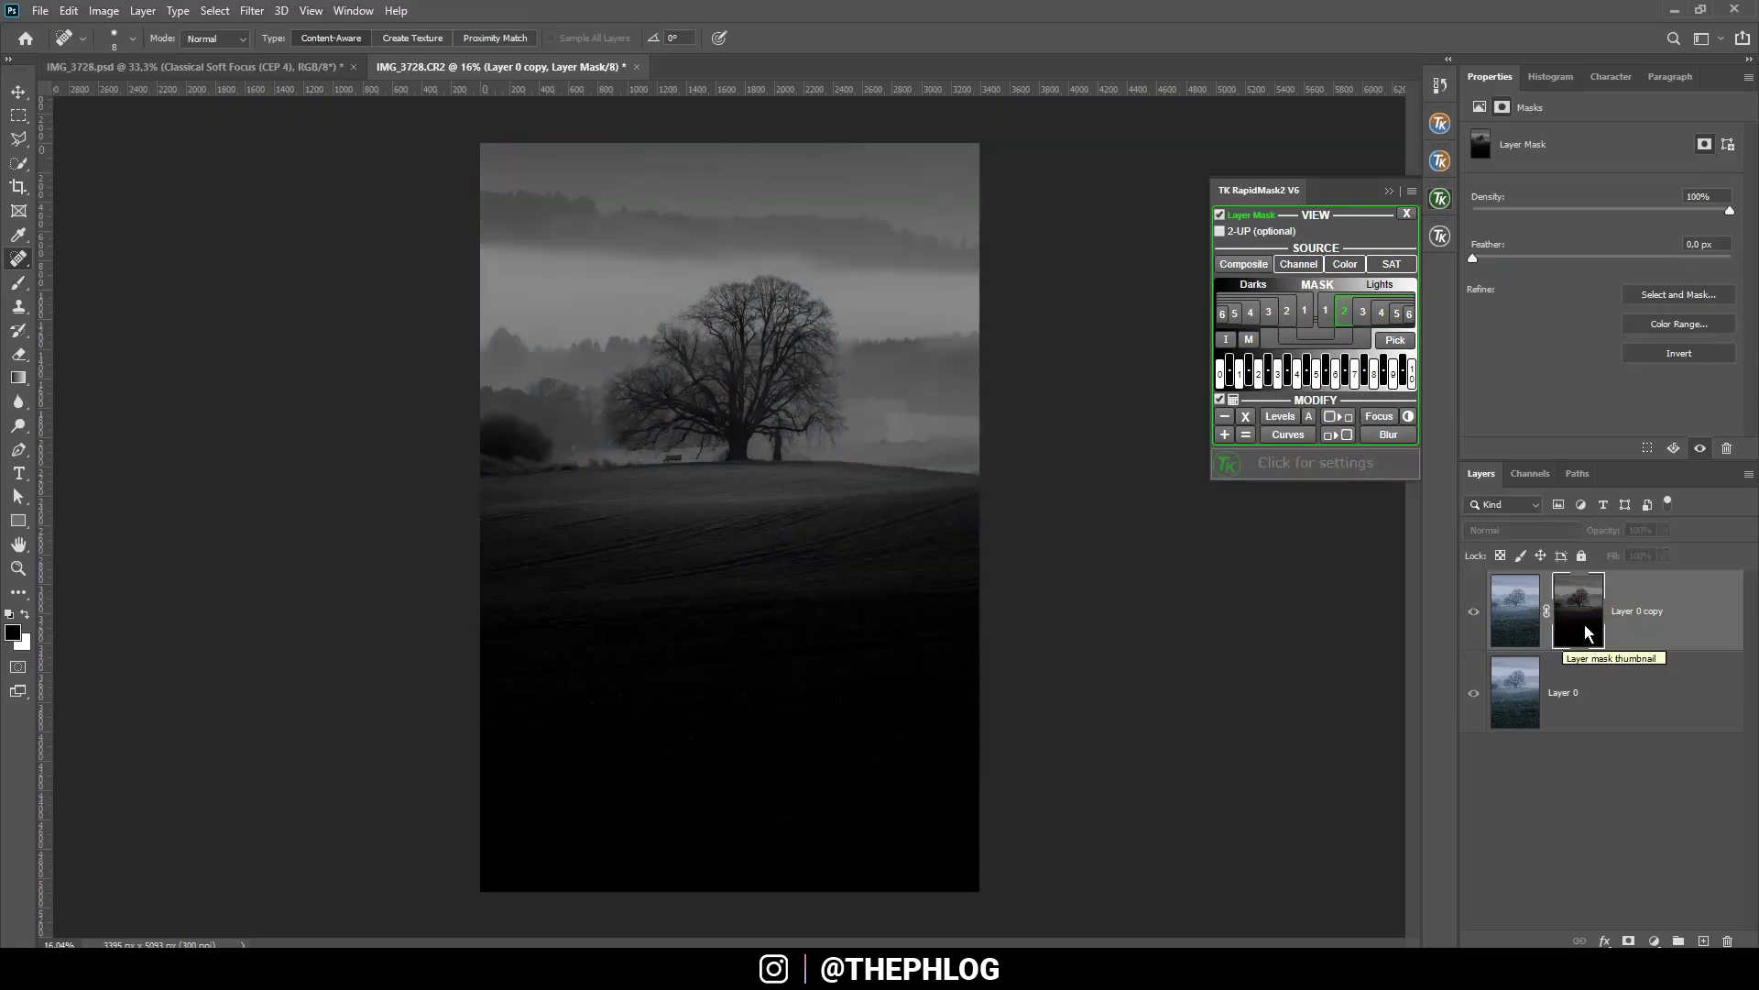
left_click(1332, 313)
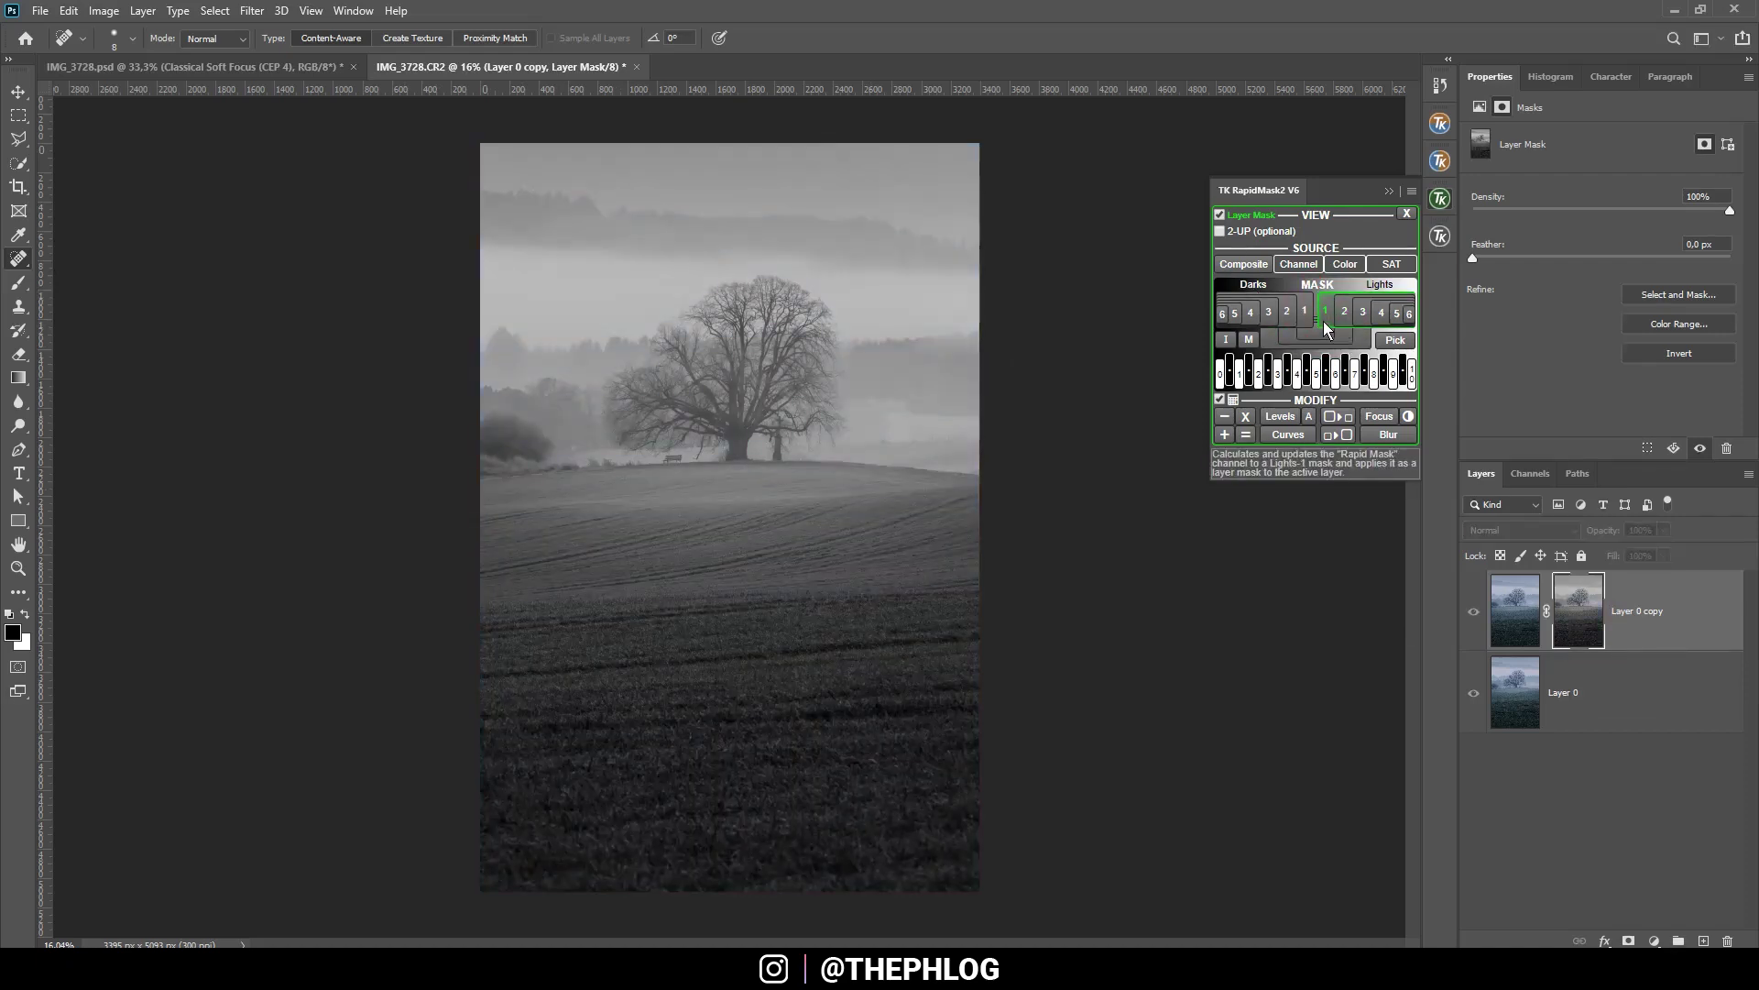
left_click(1345, 312)
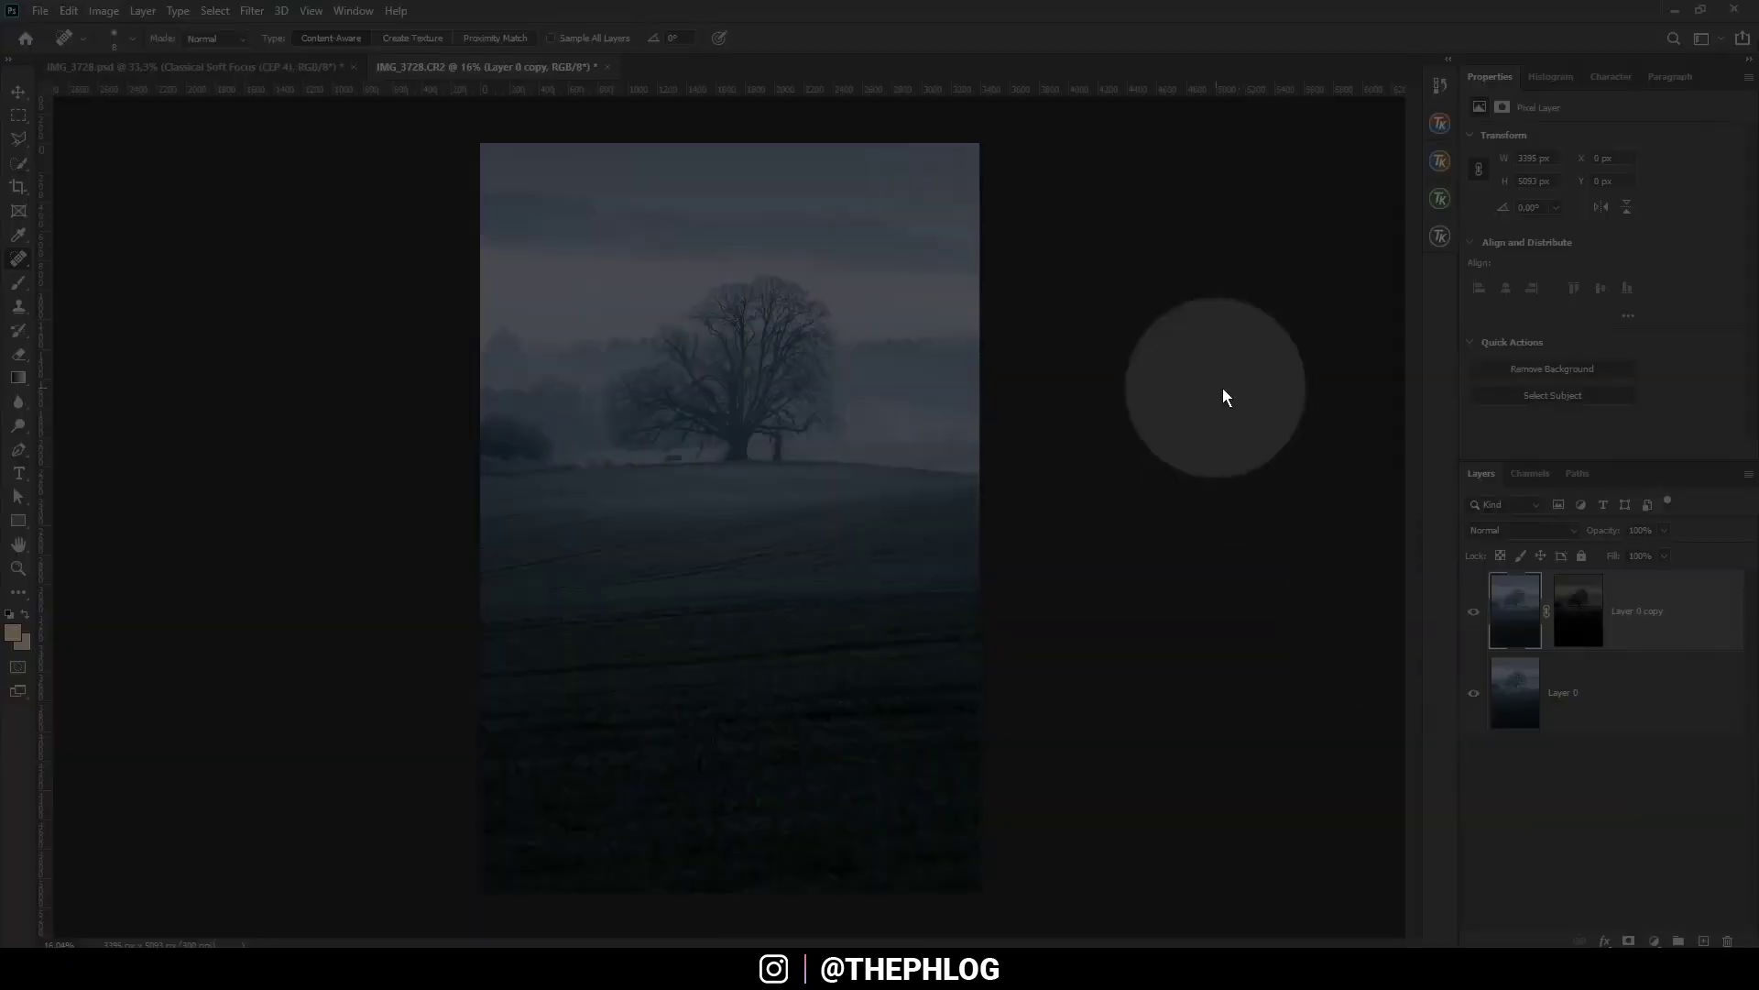
Set the Layer 0 copy to Overlay and add Layer 1 clipped above it.
left_click(1534, 613)
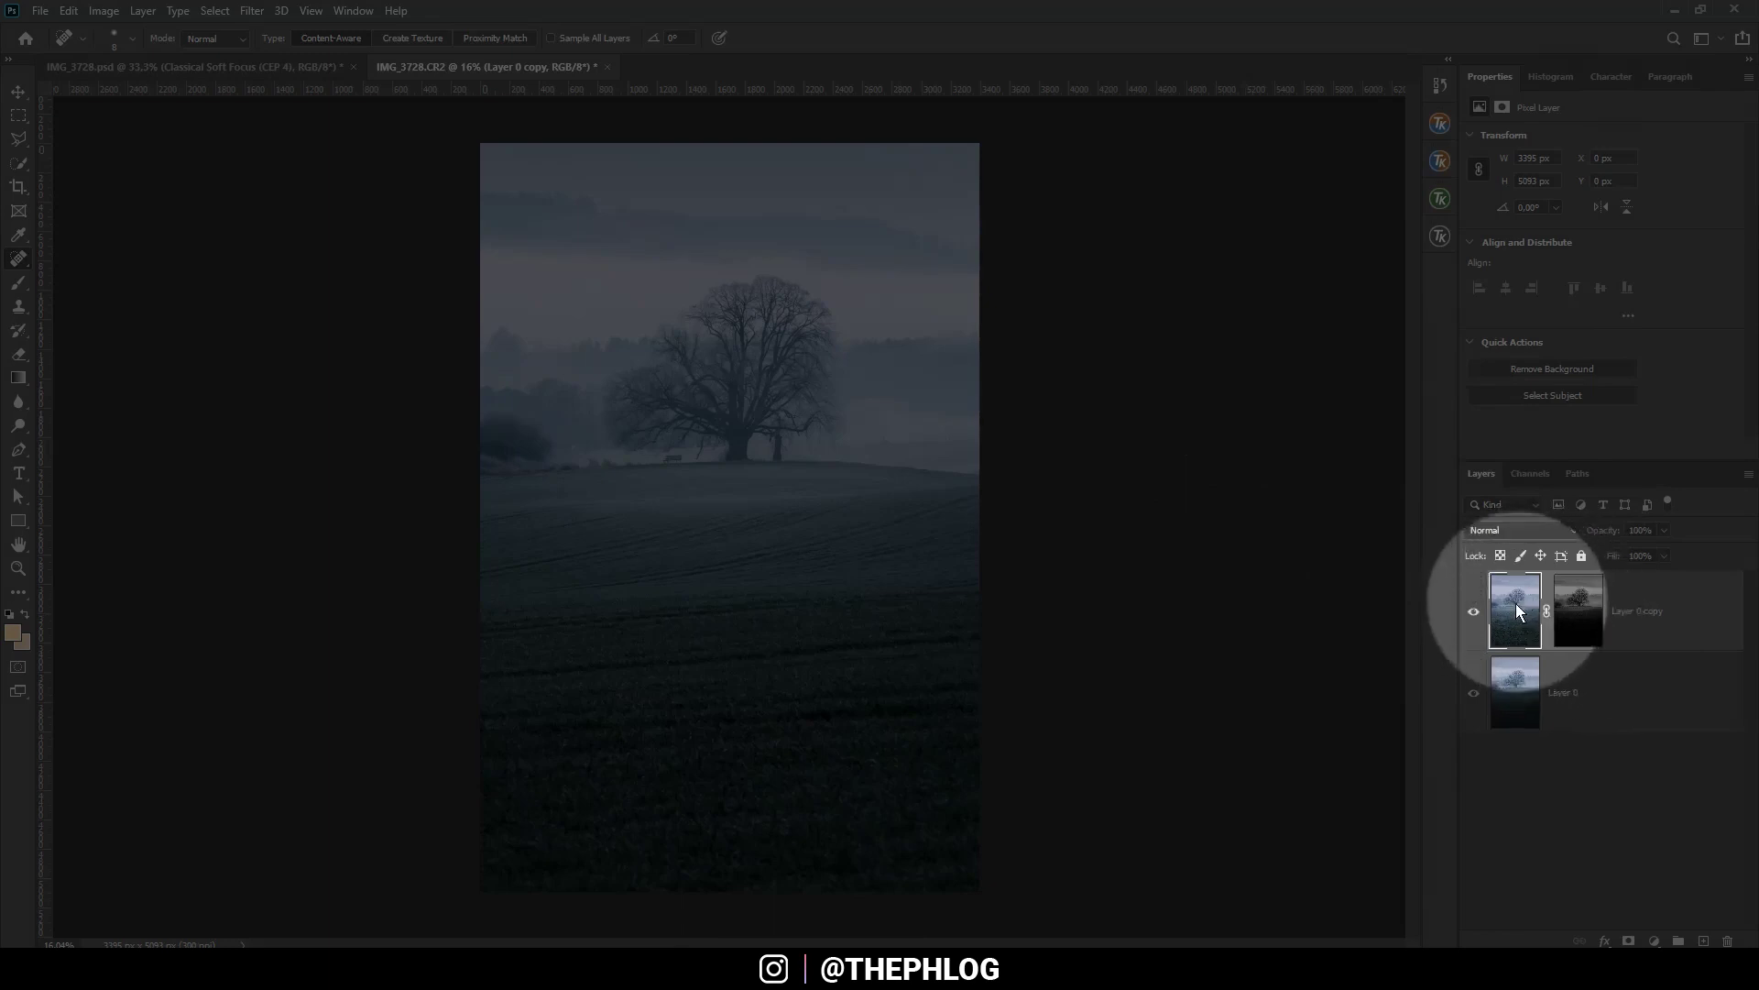
left_click(1573, 530)
left_click(1495, 717)
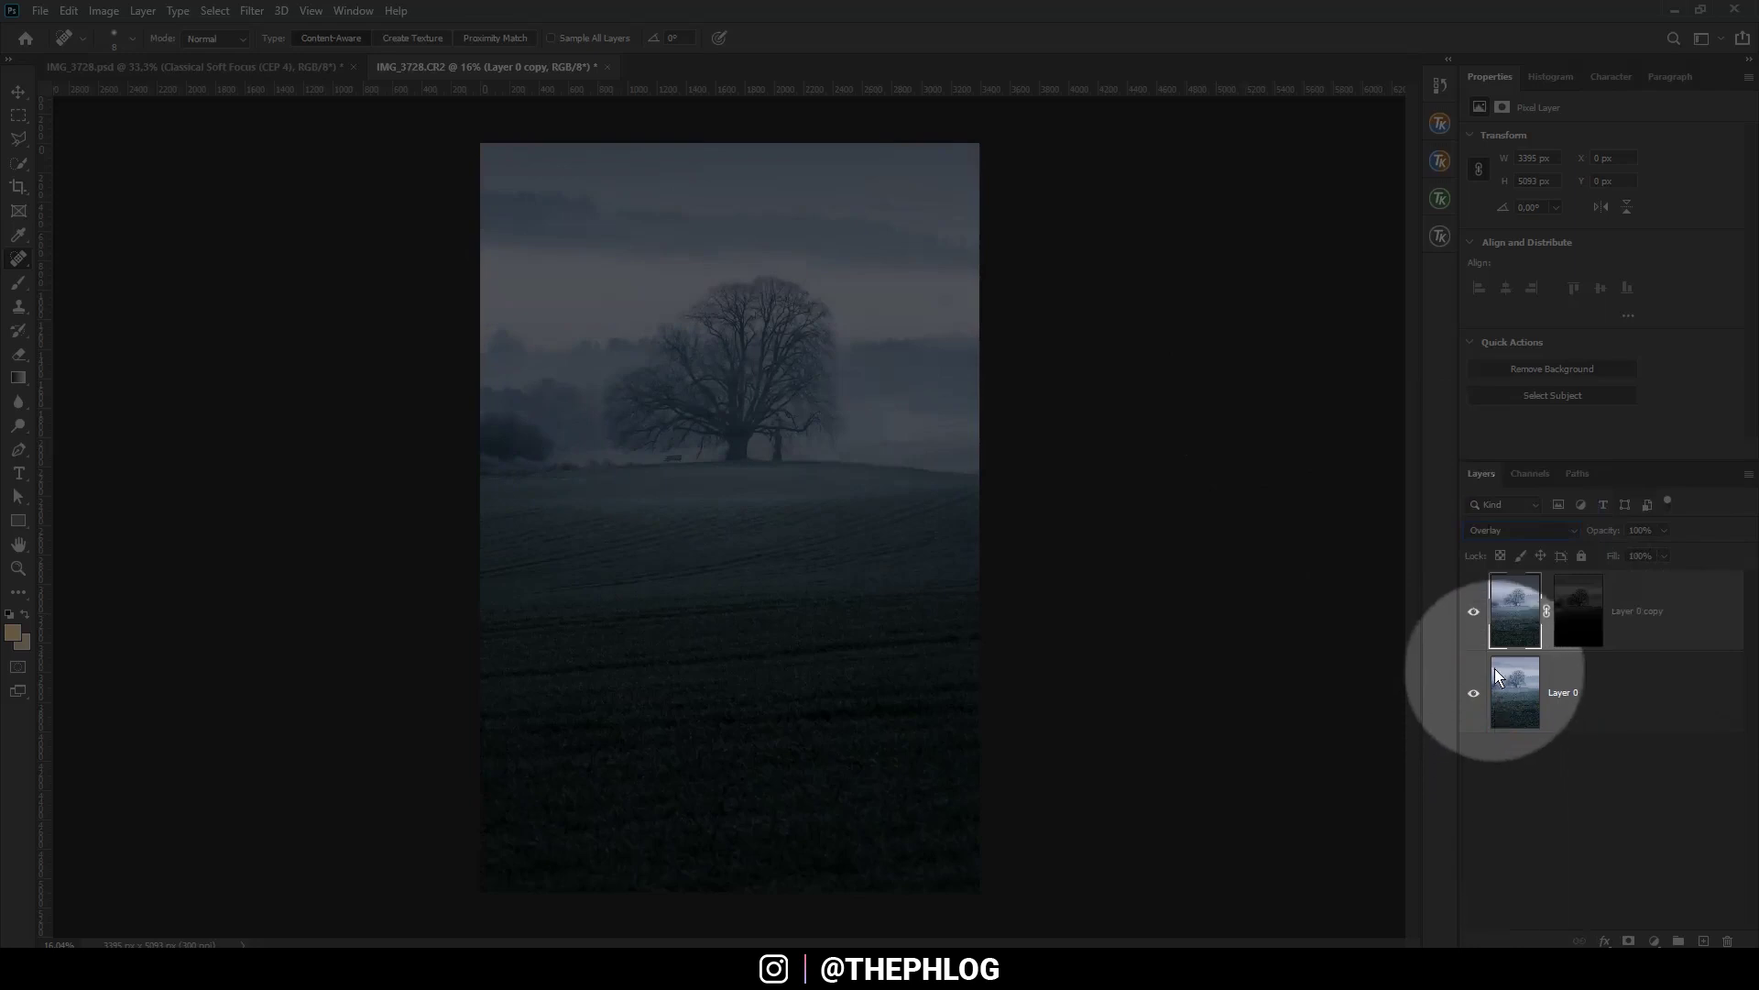
left_click(1704, 942)
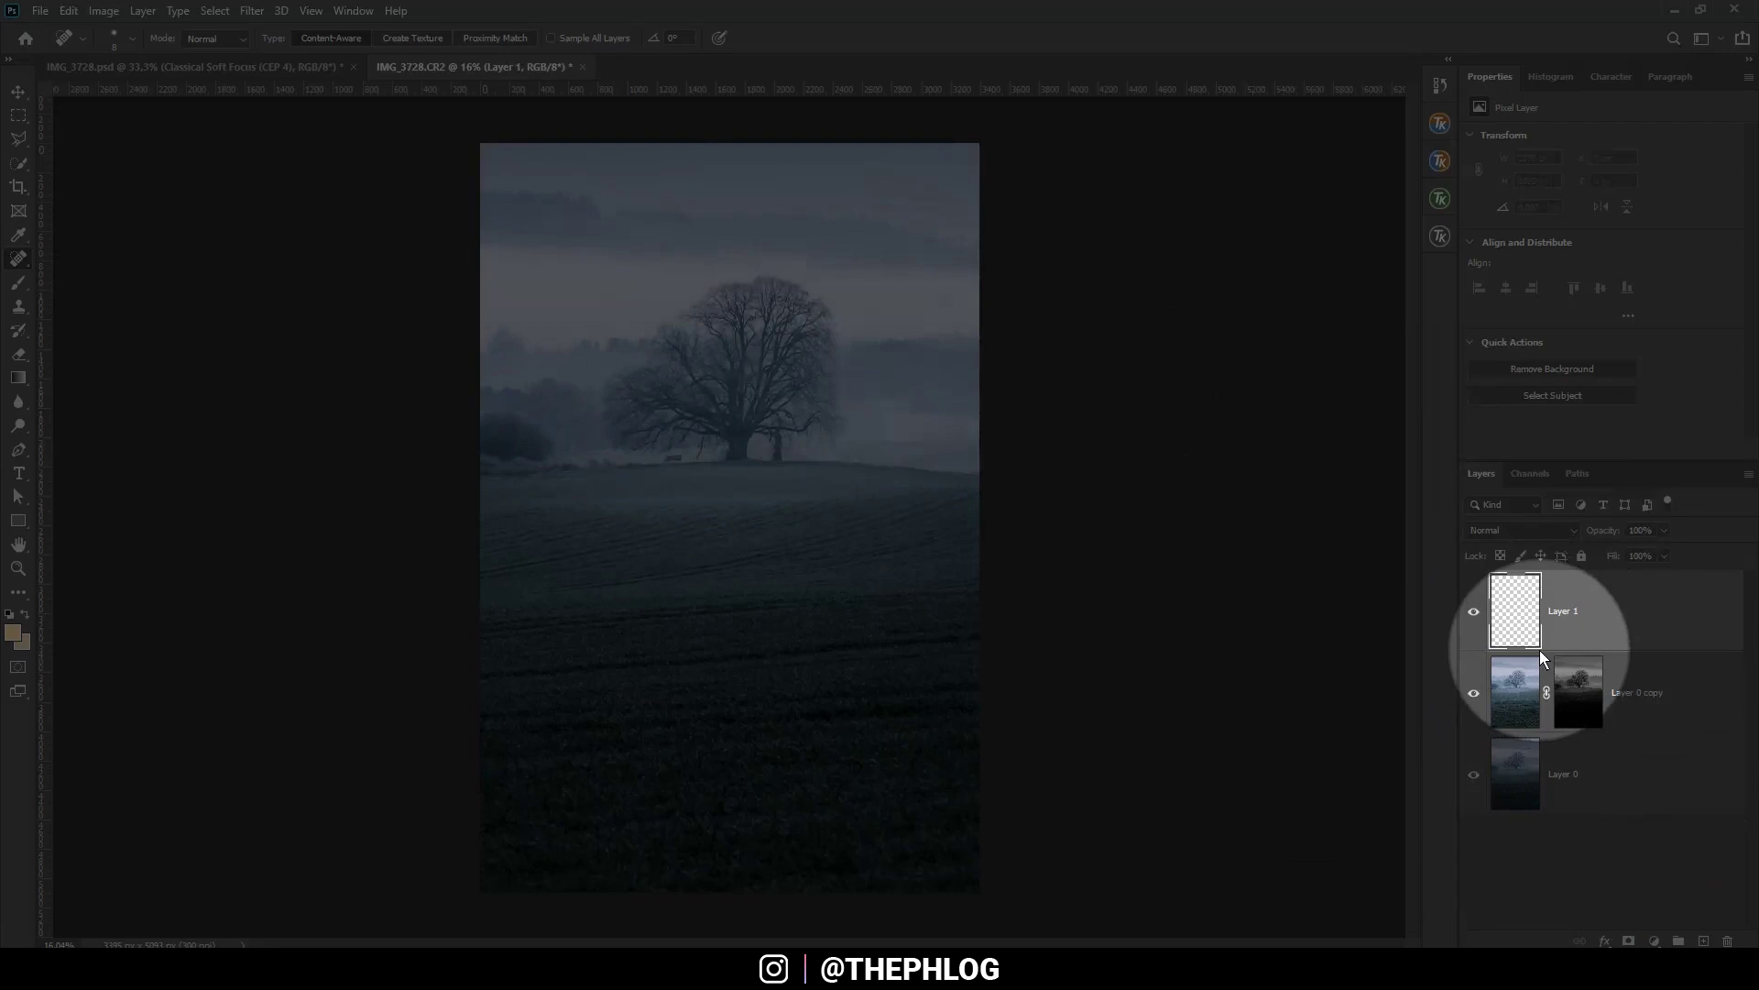
left_click(1540, 650, "alt")
Paint white at 26% brush opacity across the field and upper hillside.
left_click(17, 282)
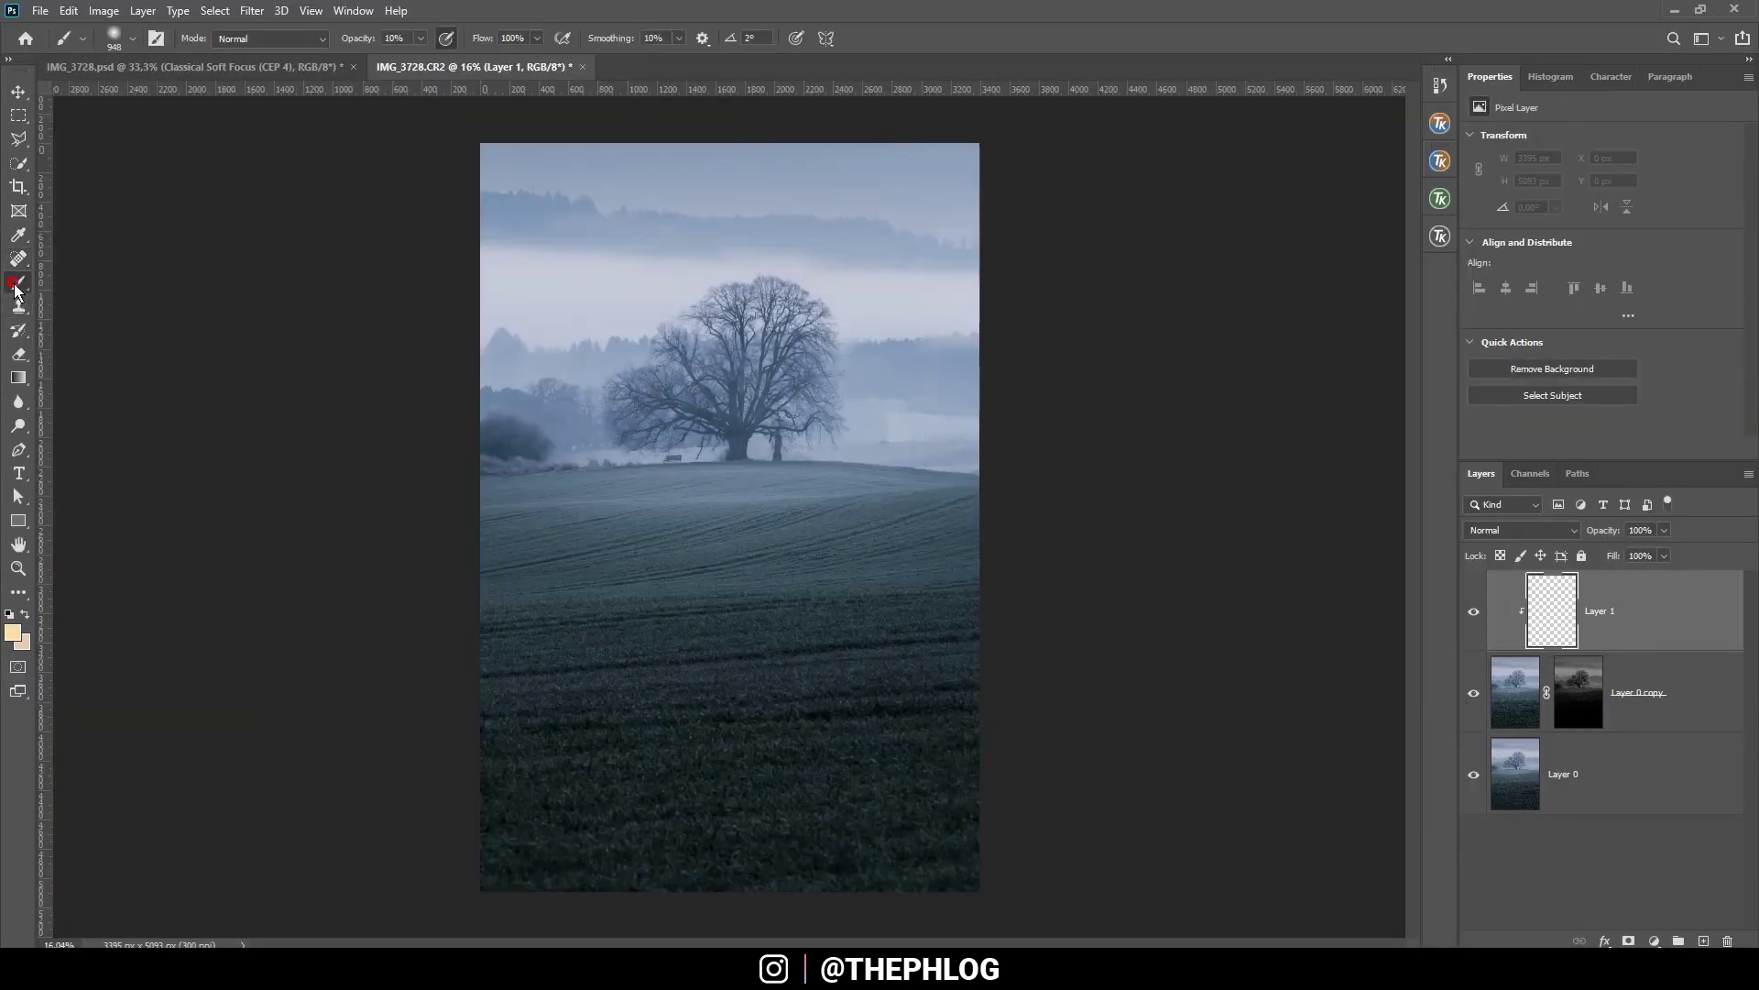
left_click(12, 632)
left_click_drag(1212, 336, 1071, 244)
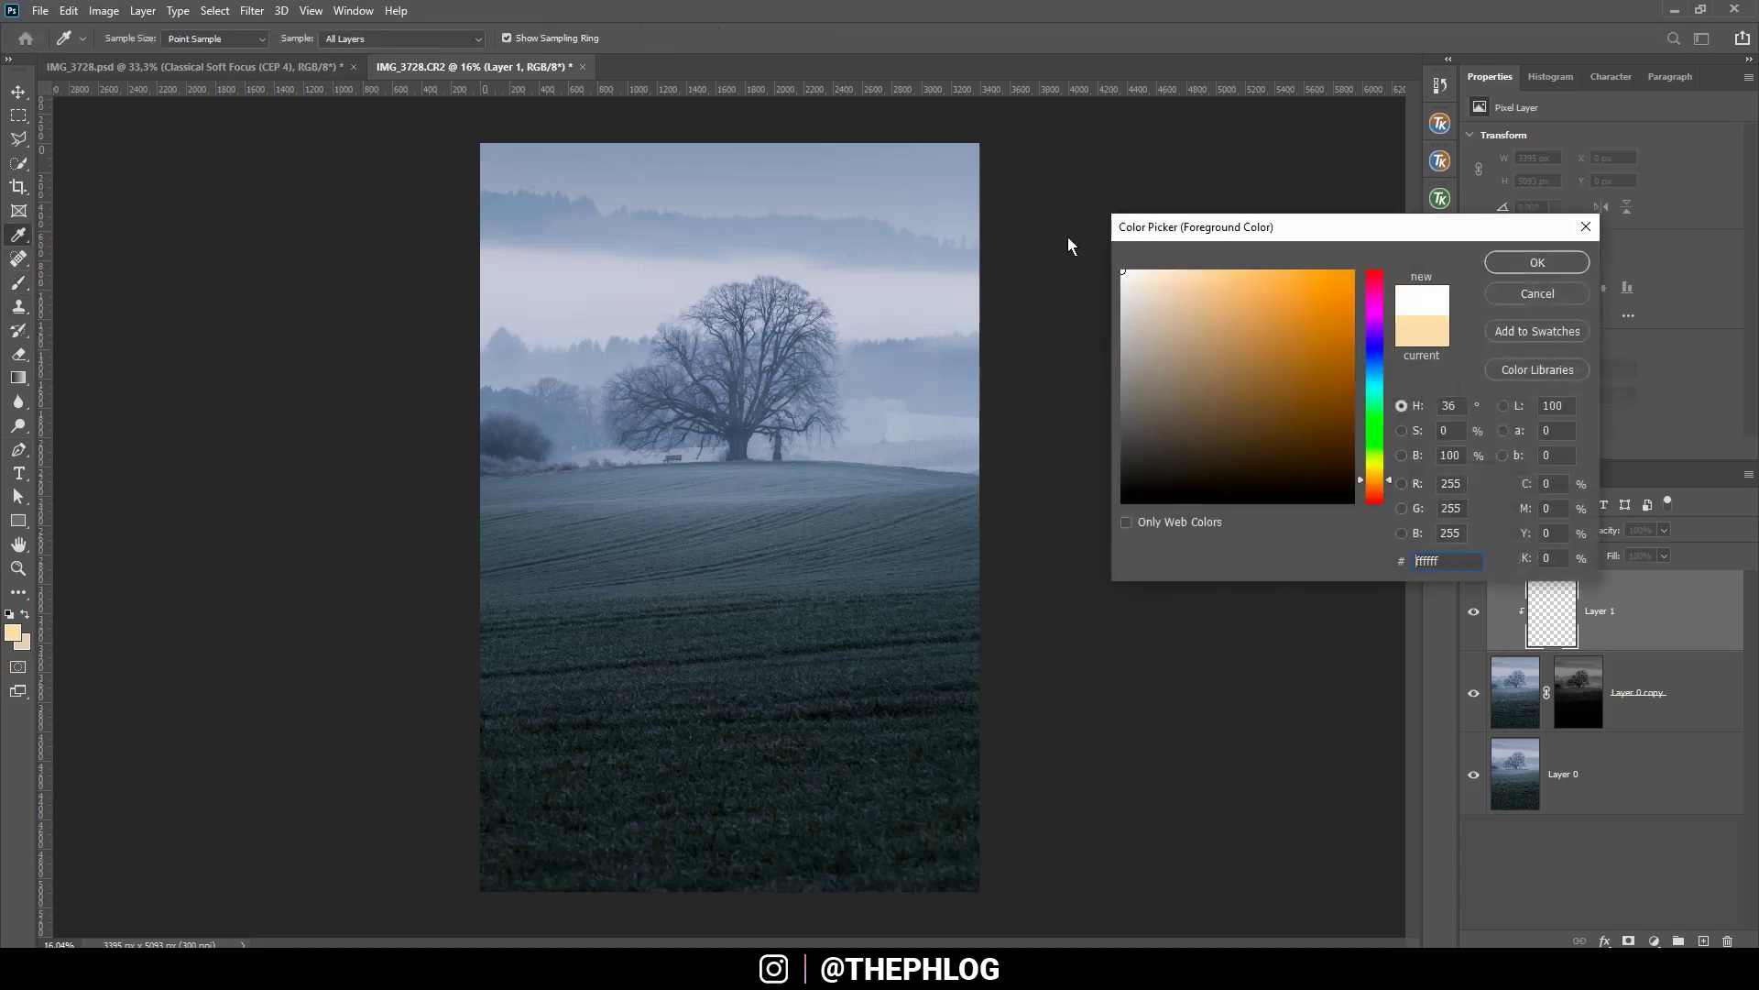
left_click(1536, 262)
left_click_drag(418, 37, 435, 65)
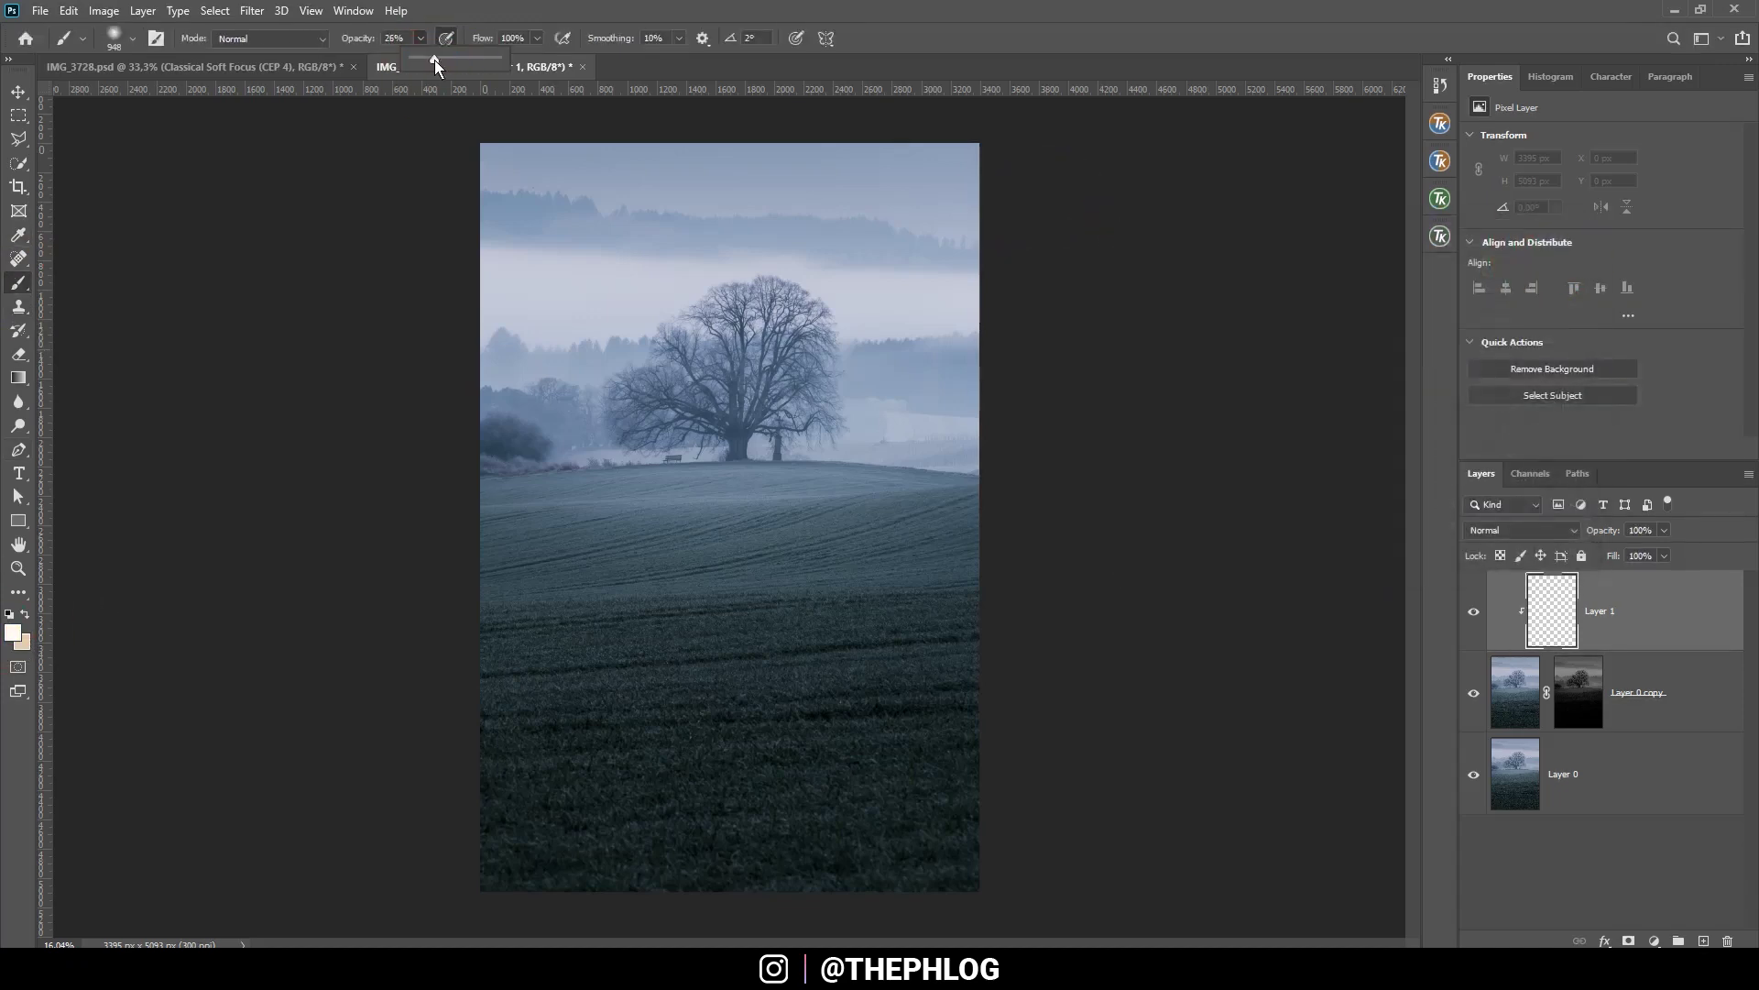
left_click_drag(435, 59, 434, 59)
left_click_drag(989, 527, 805, 522)
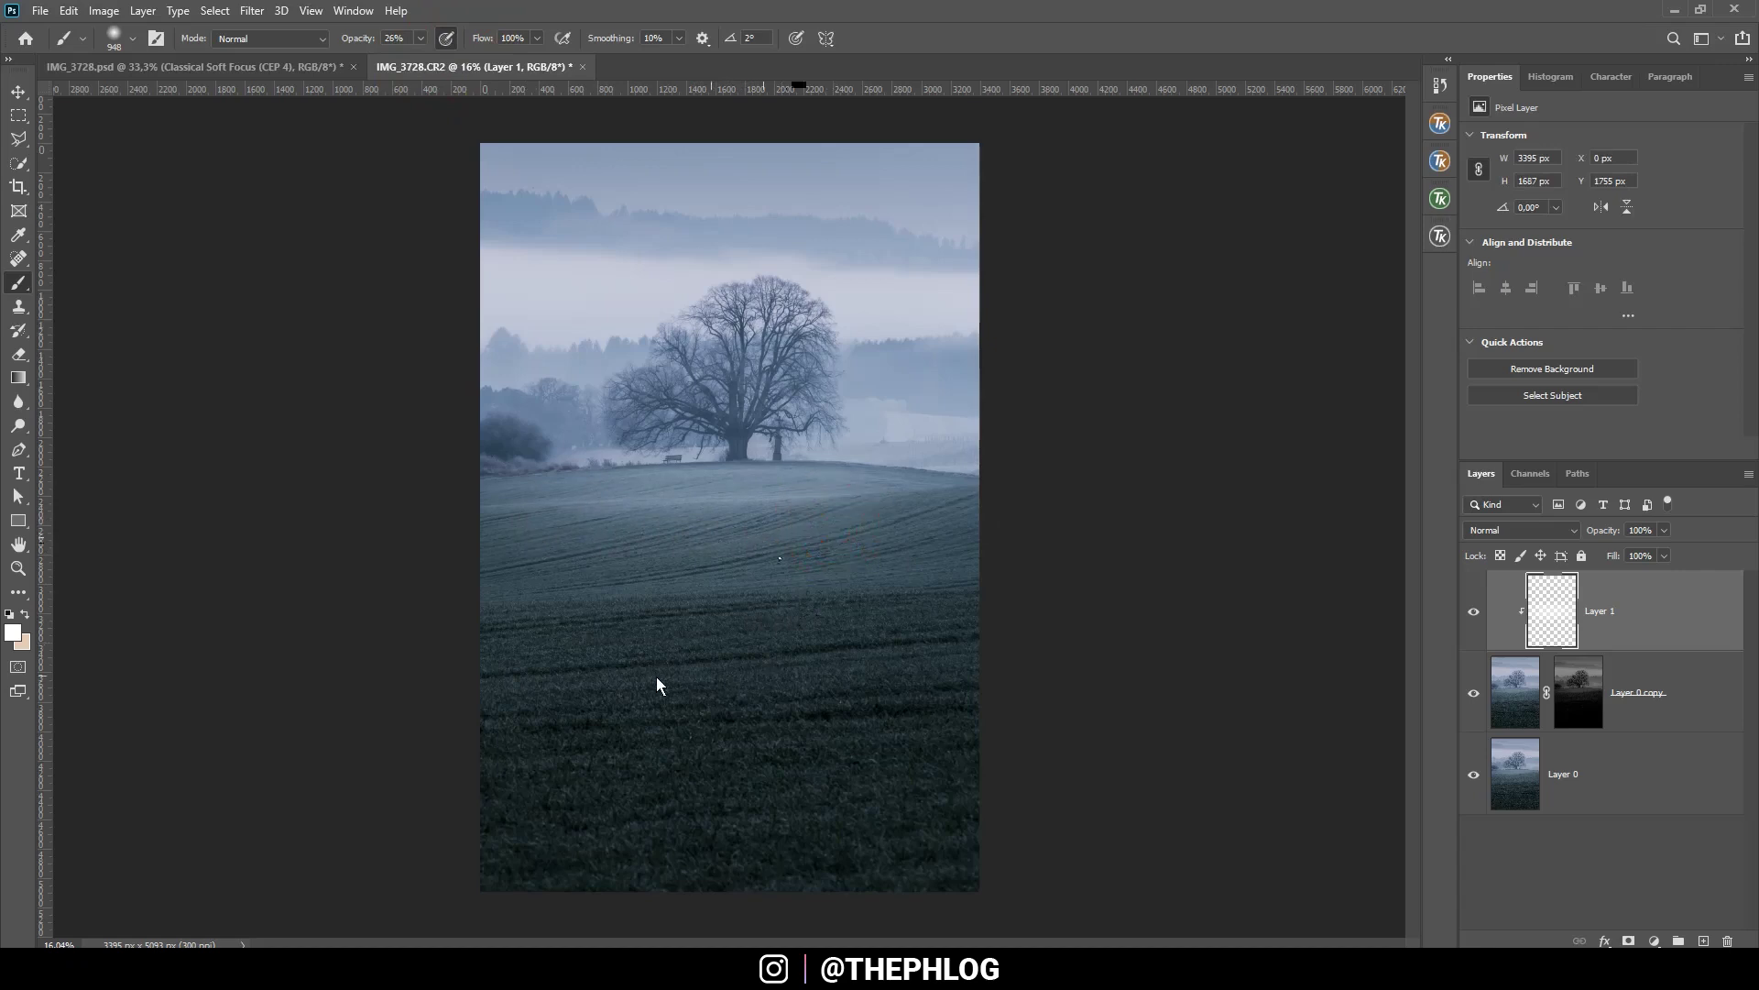
left_click_drag(377, 660, 656, 642)
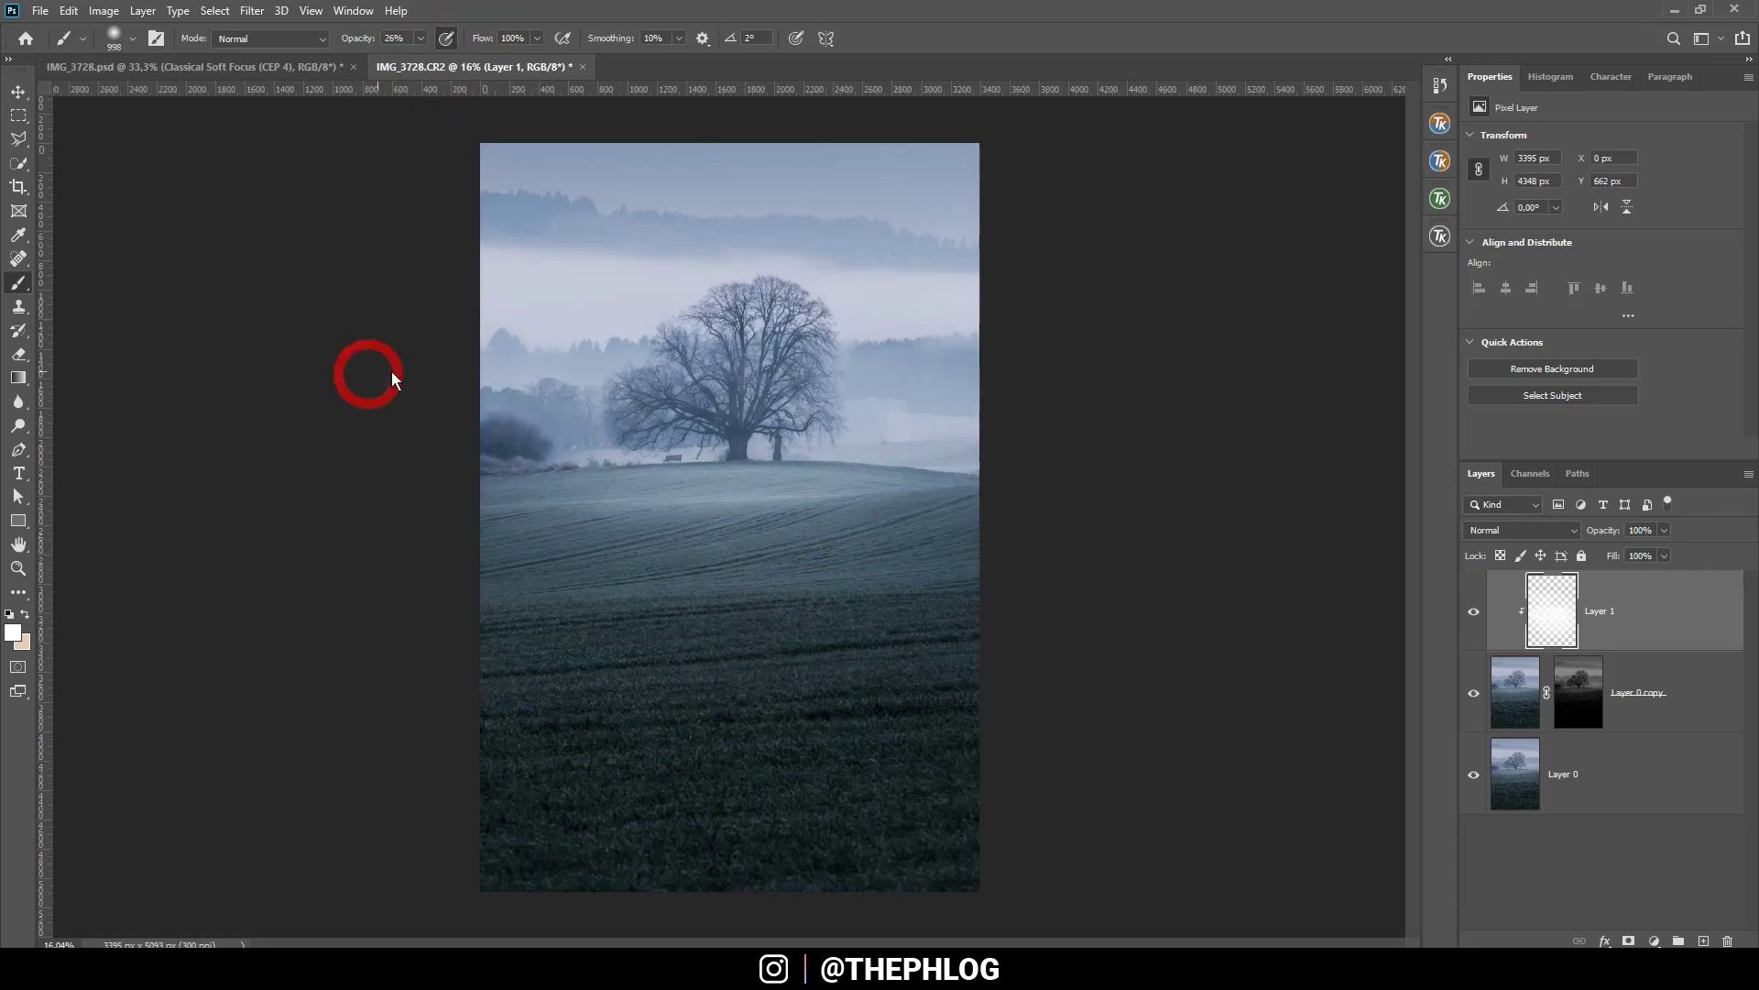
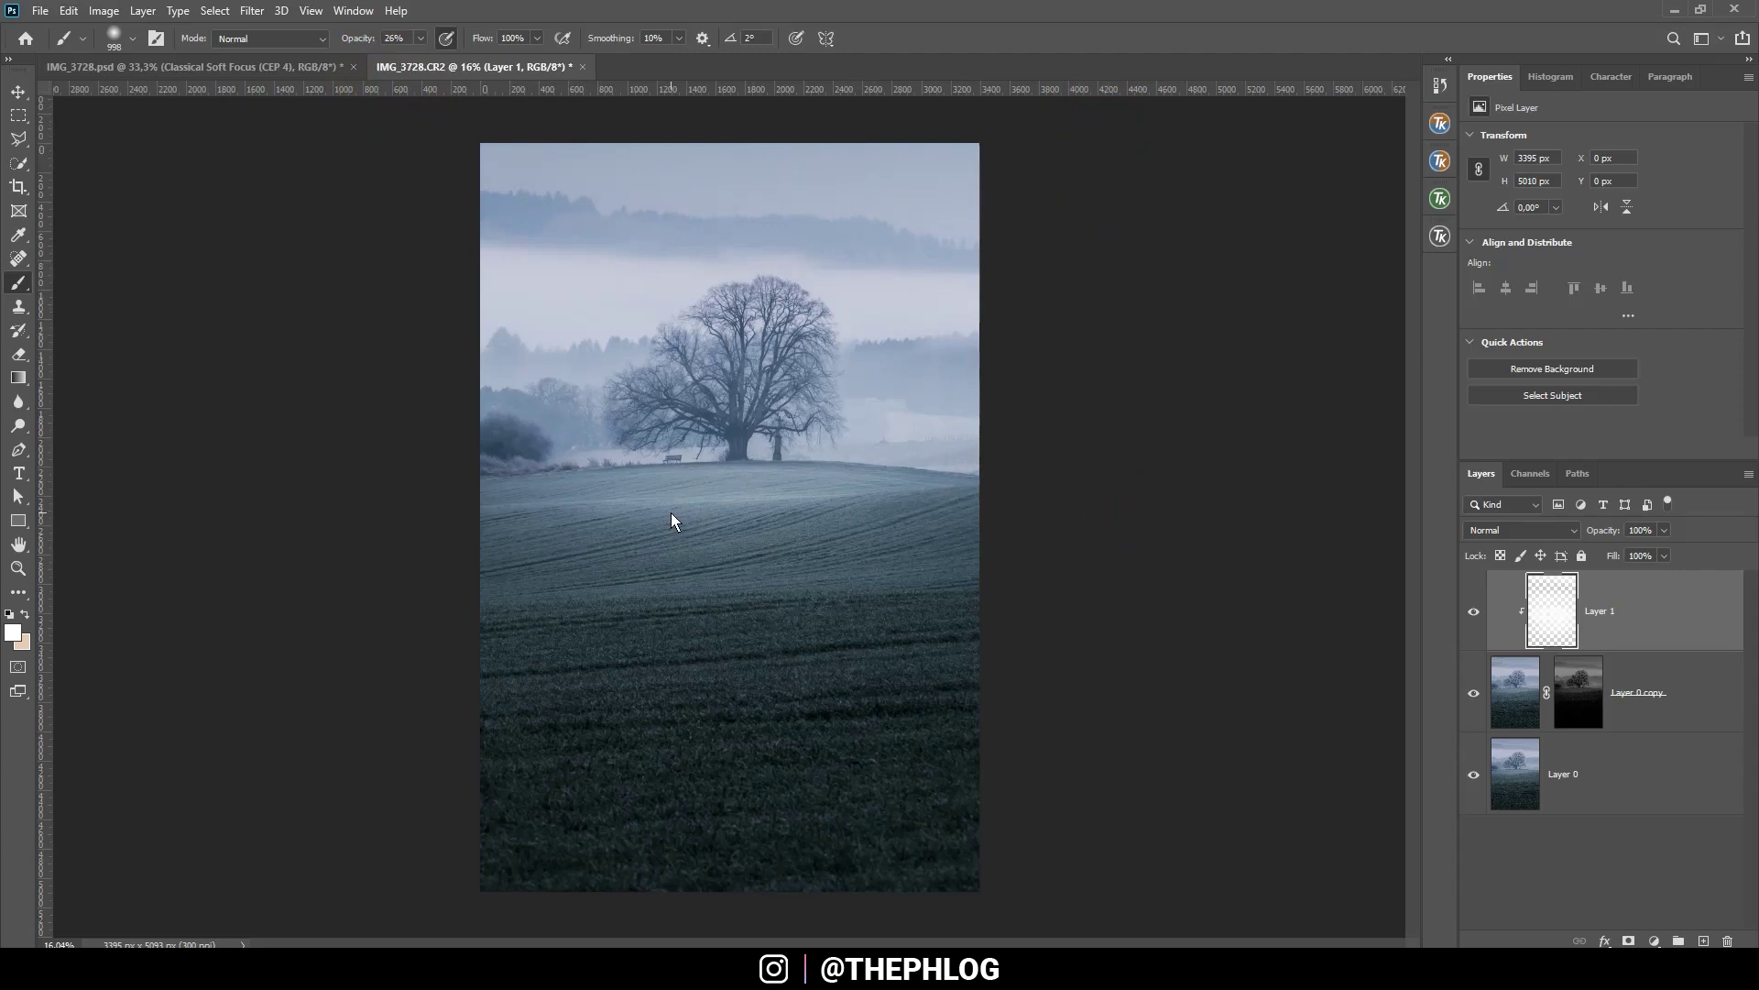
Duplicate Layer 0 and move the copy to the top of the layer stack.
left_click(1616, 774)
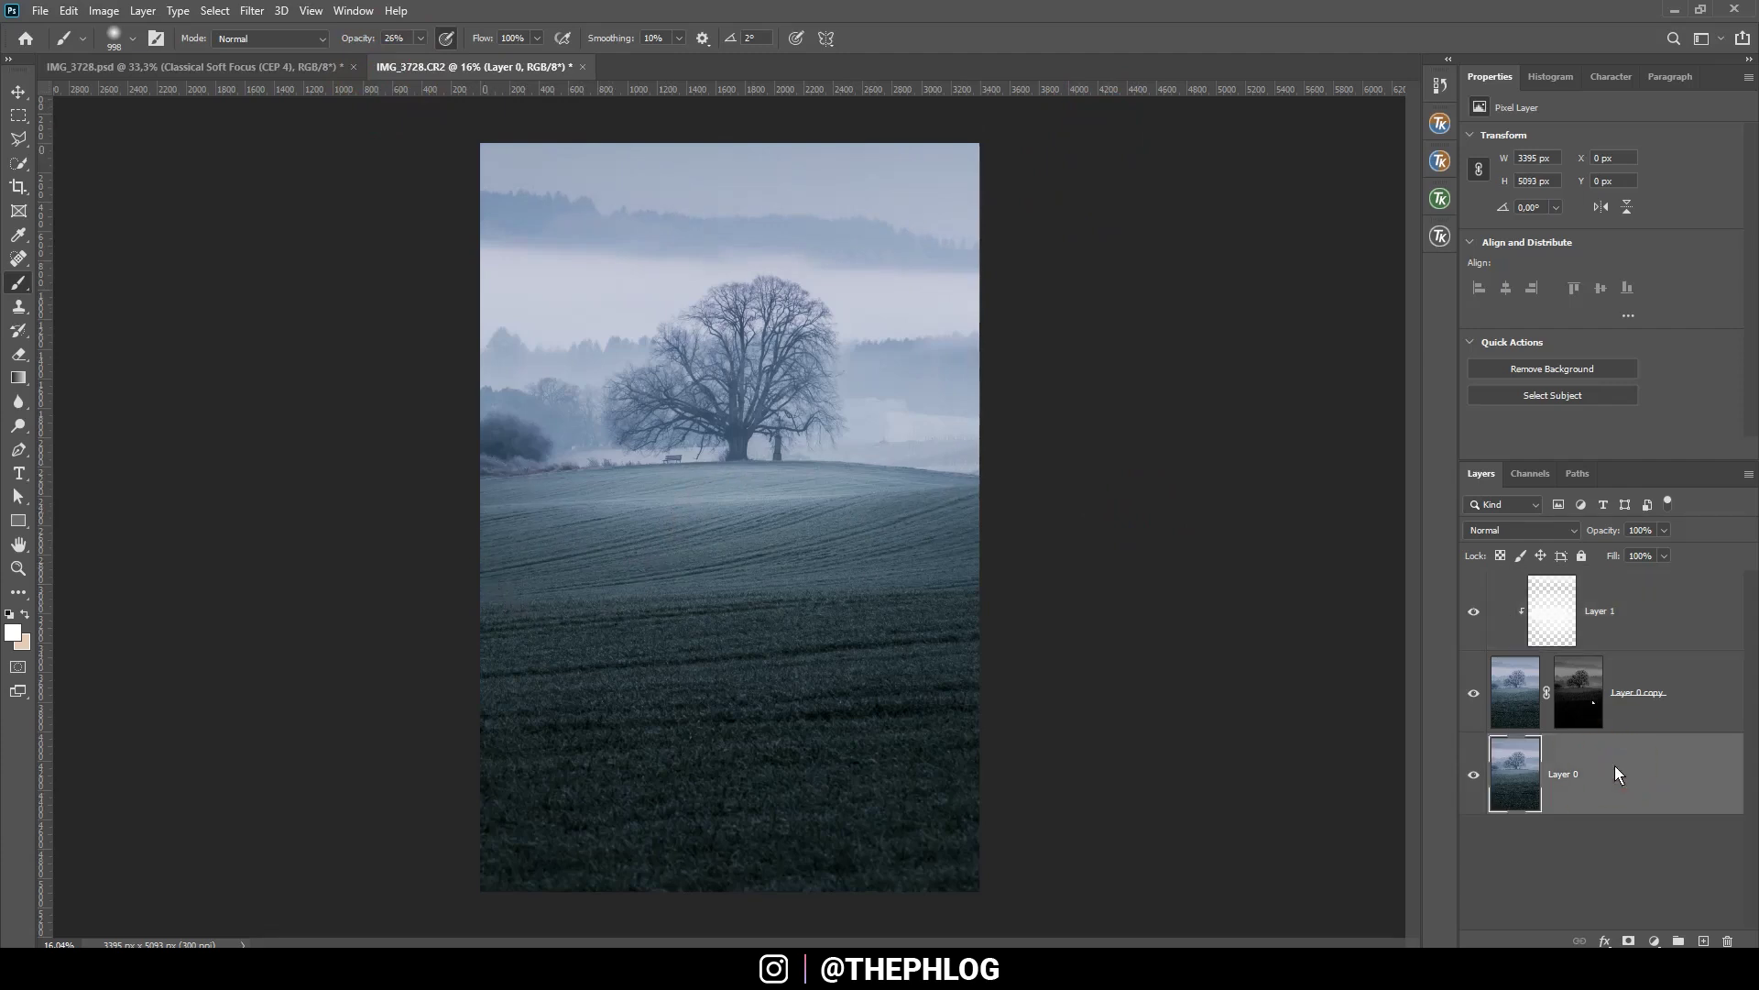
key("ctrl+j")
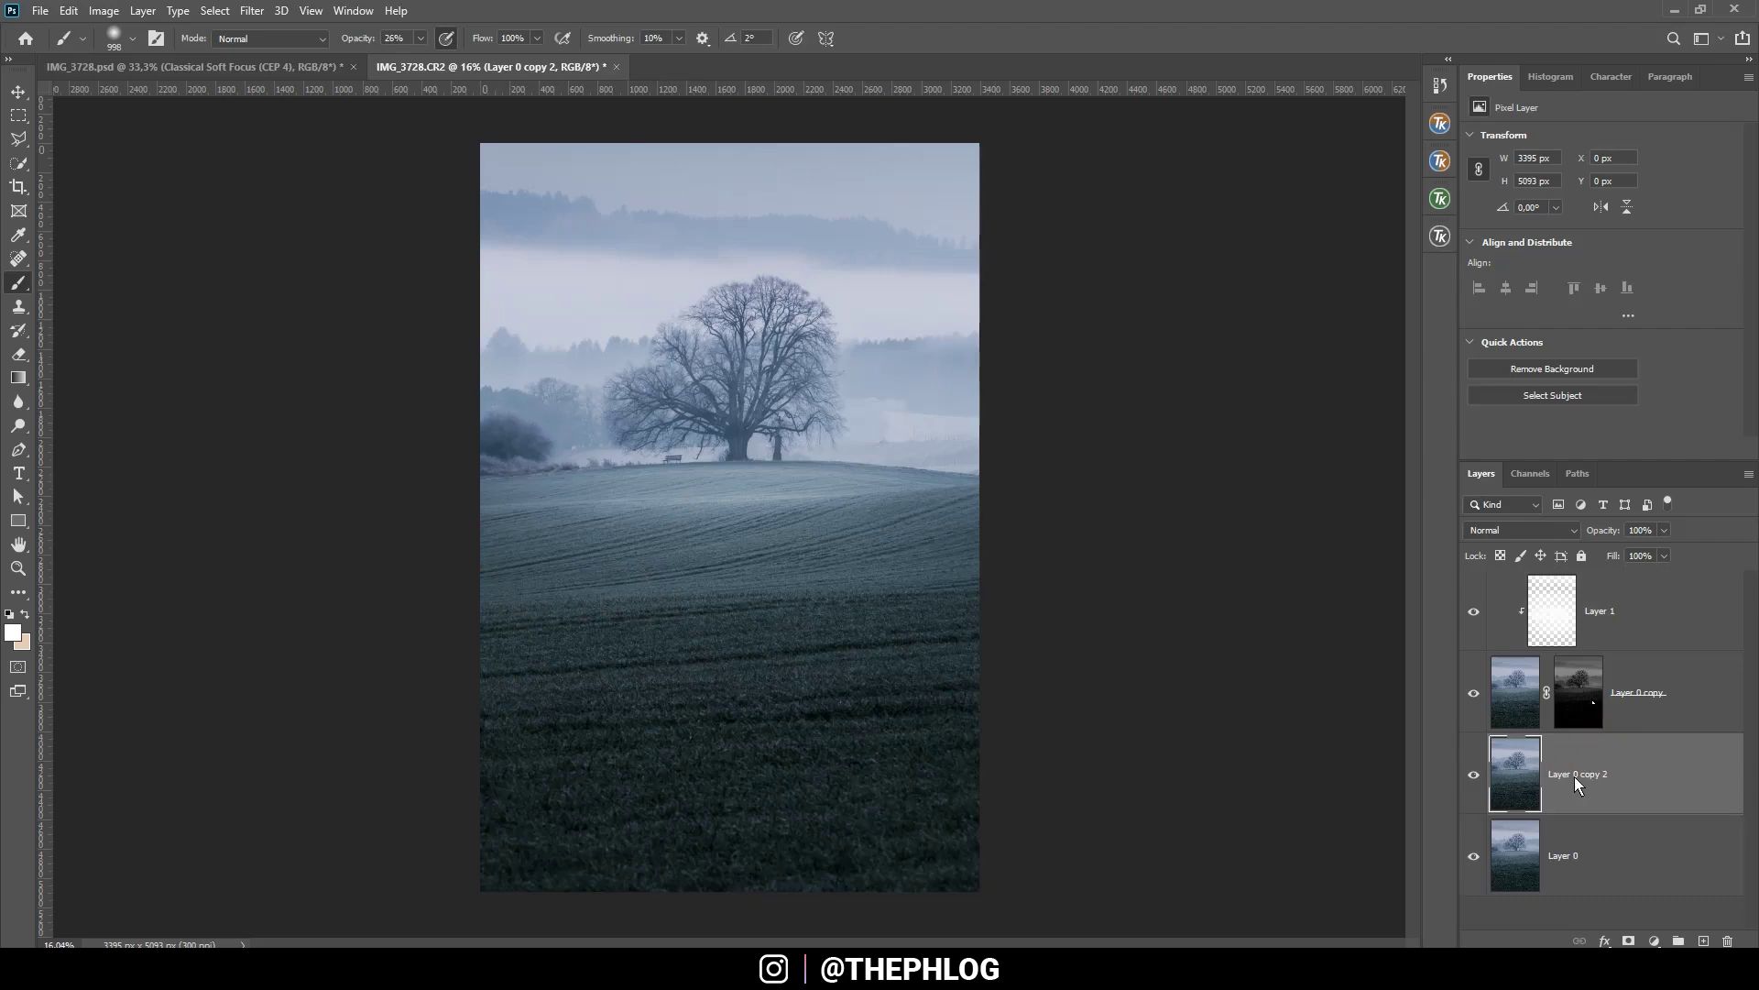
left_click_drag(1573, 777, 1571, 579)
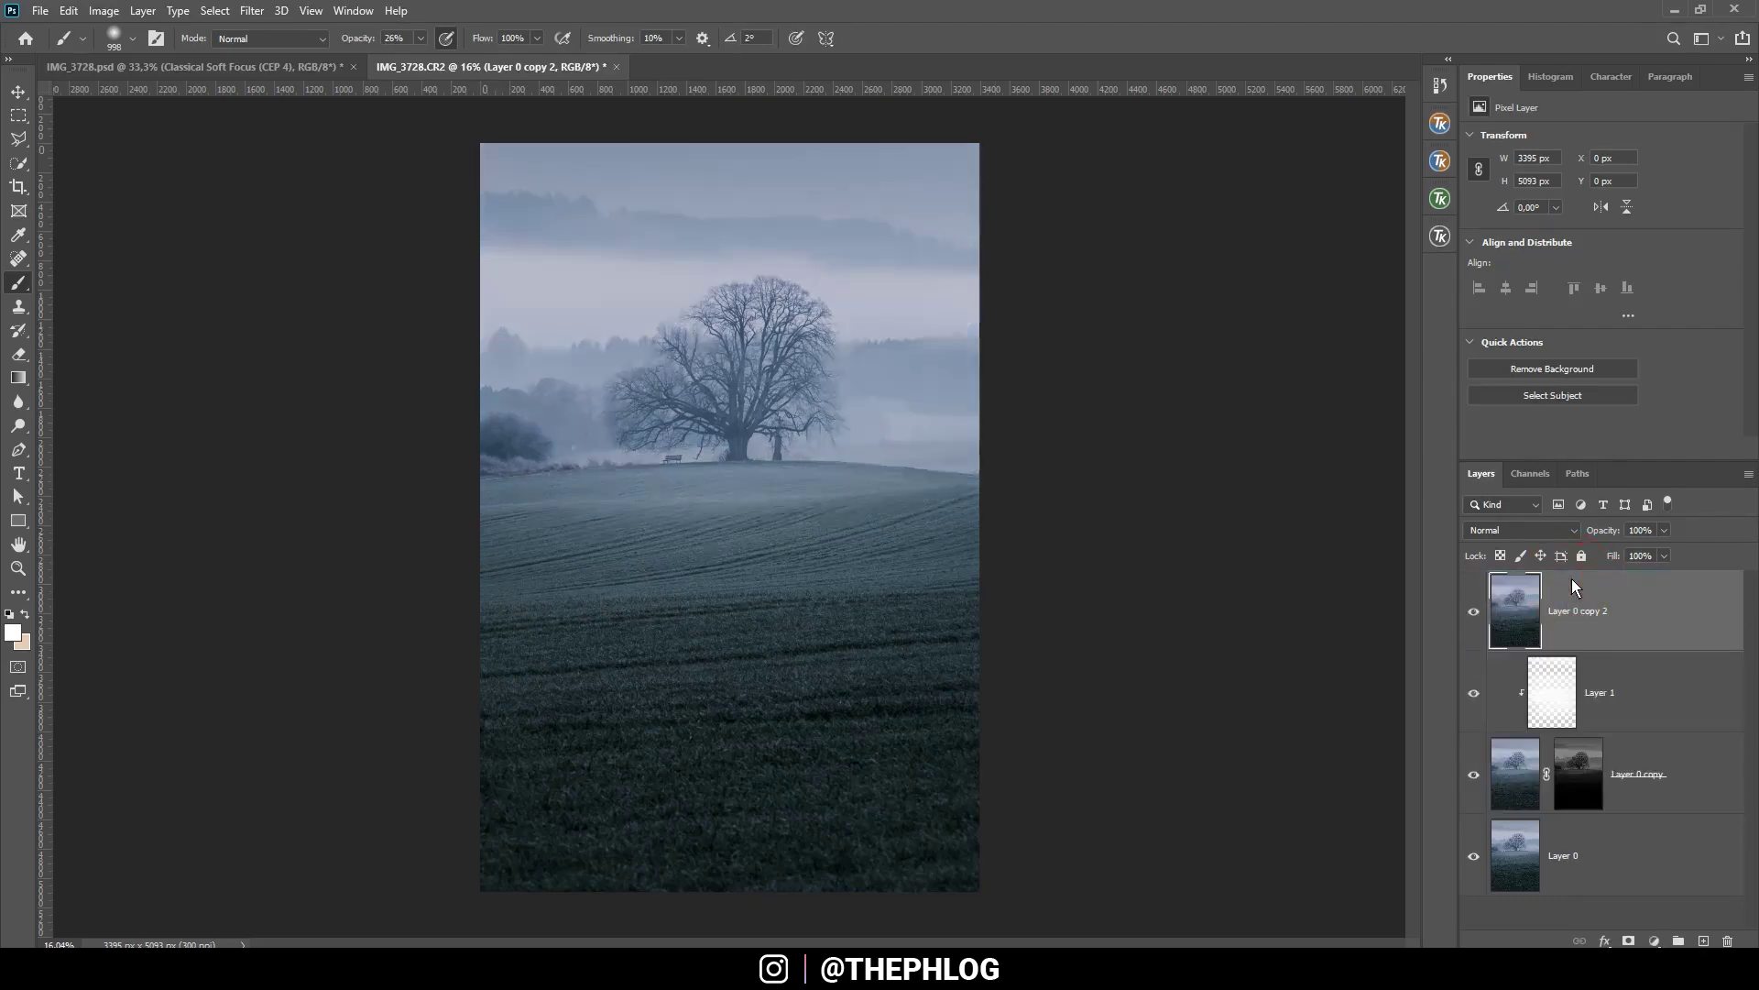
Add a TK RapidMask2 Darks 2 mask to the top copy, view it, and add a new layer.
left_click(1441, 201)
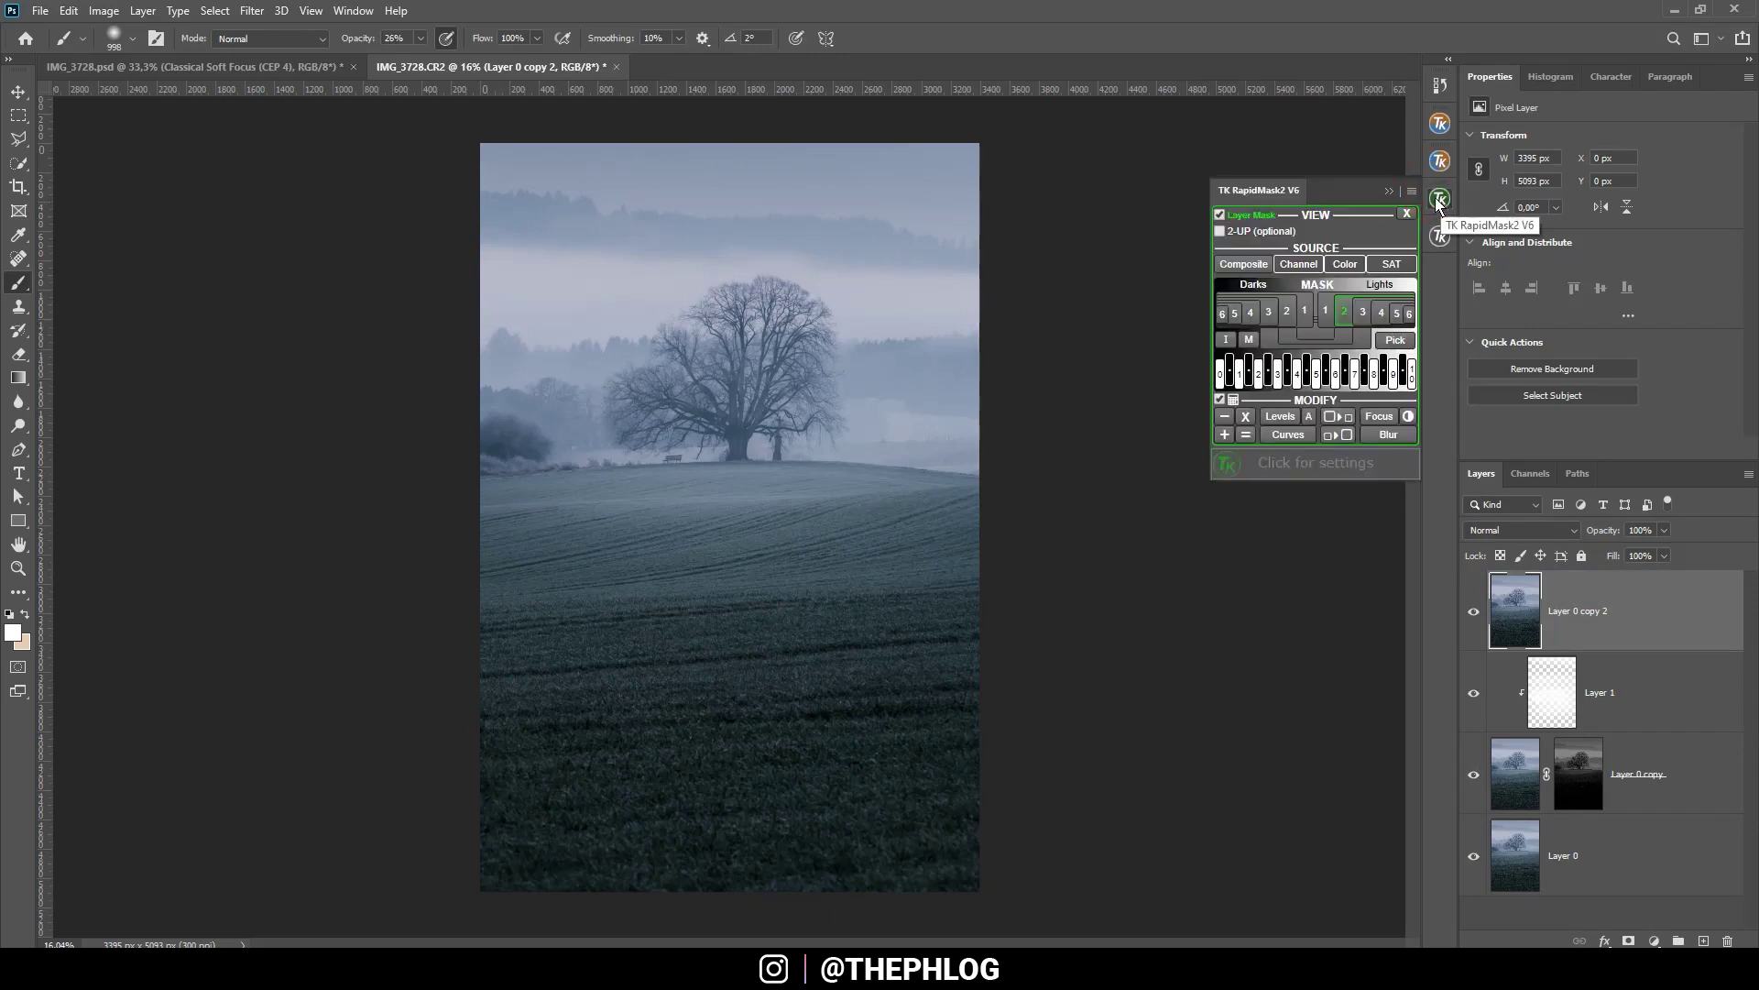
left_click(1285, 315)
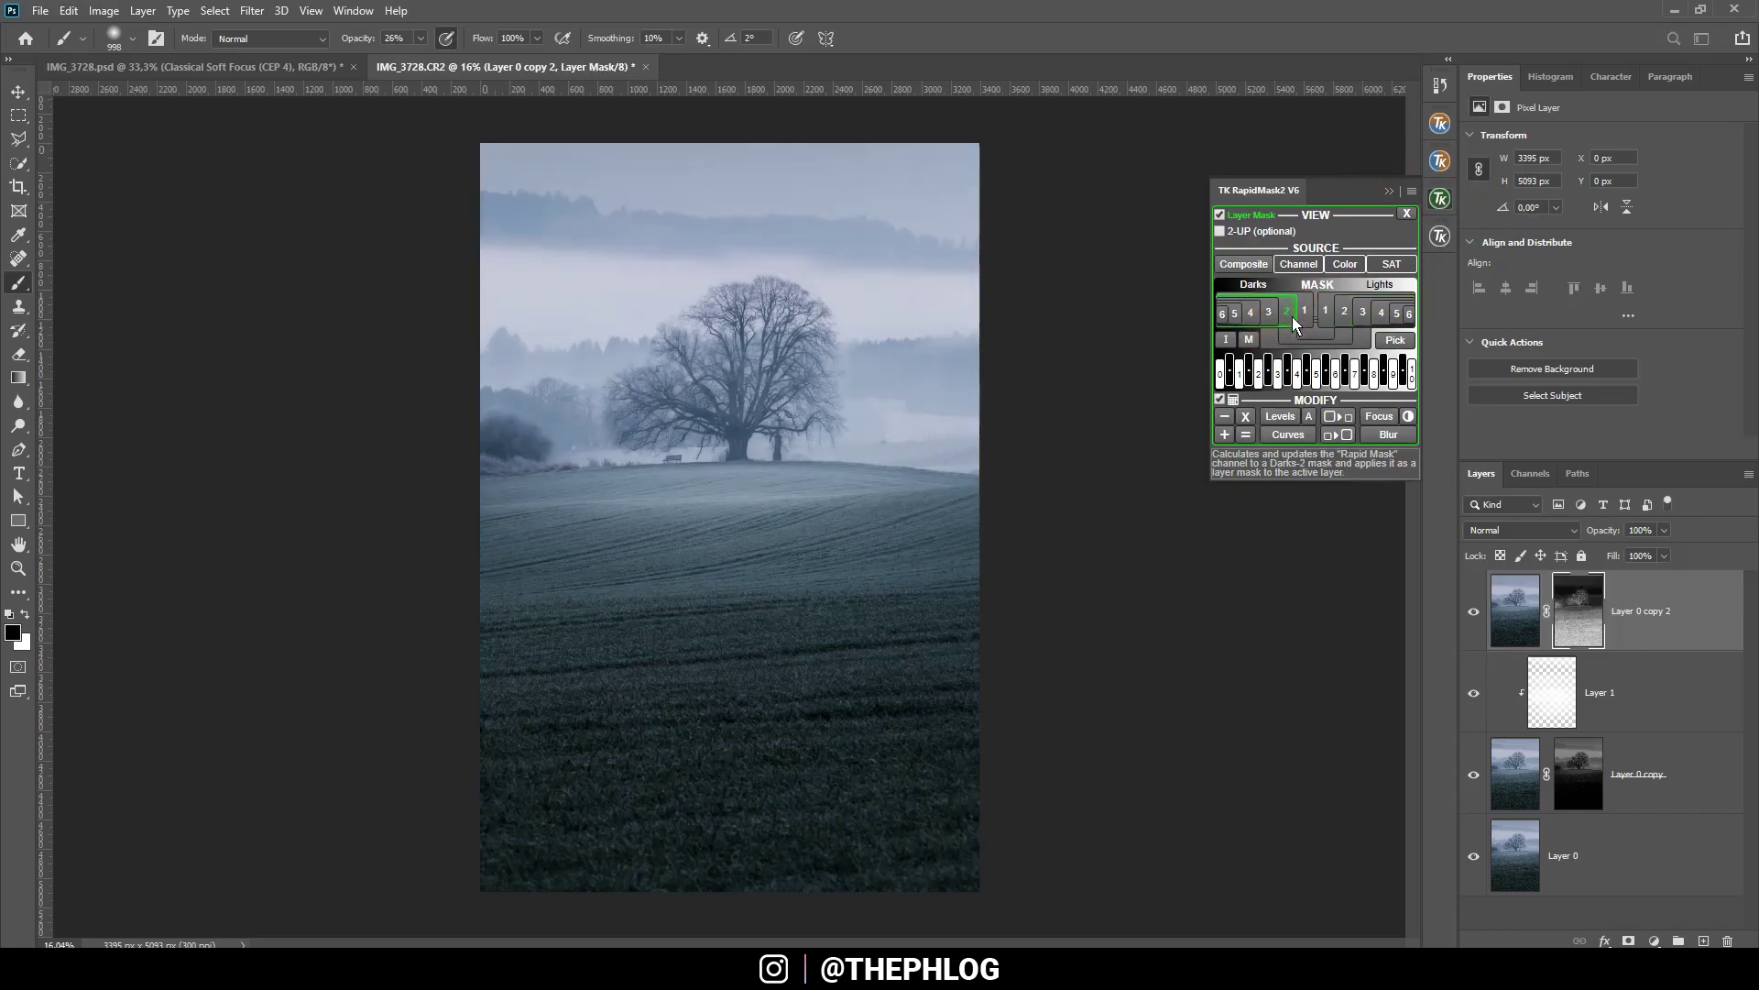
left_click(1388, 190)
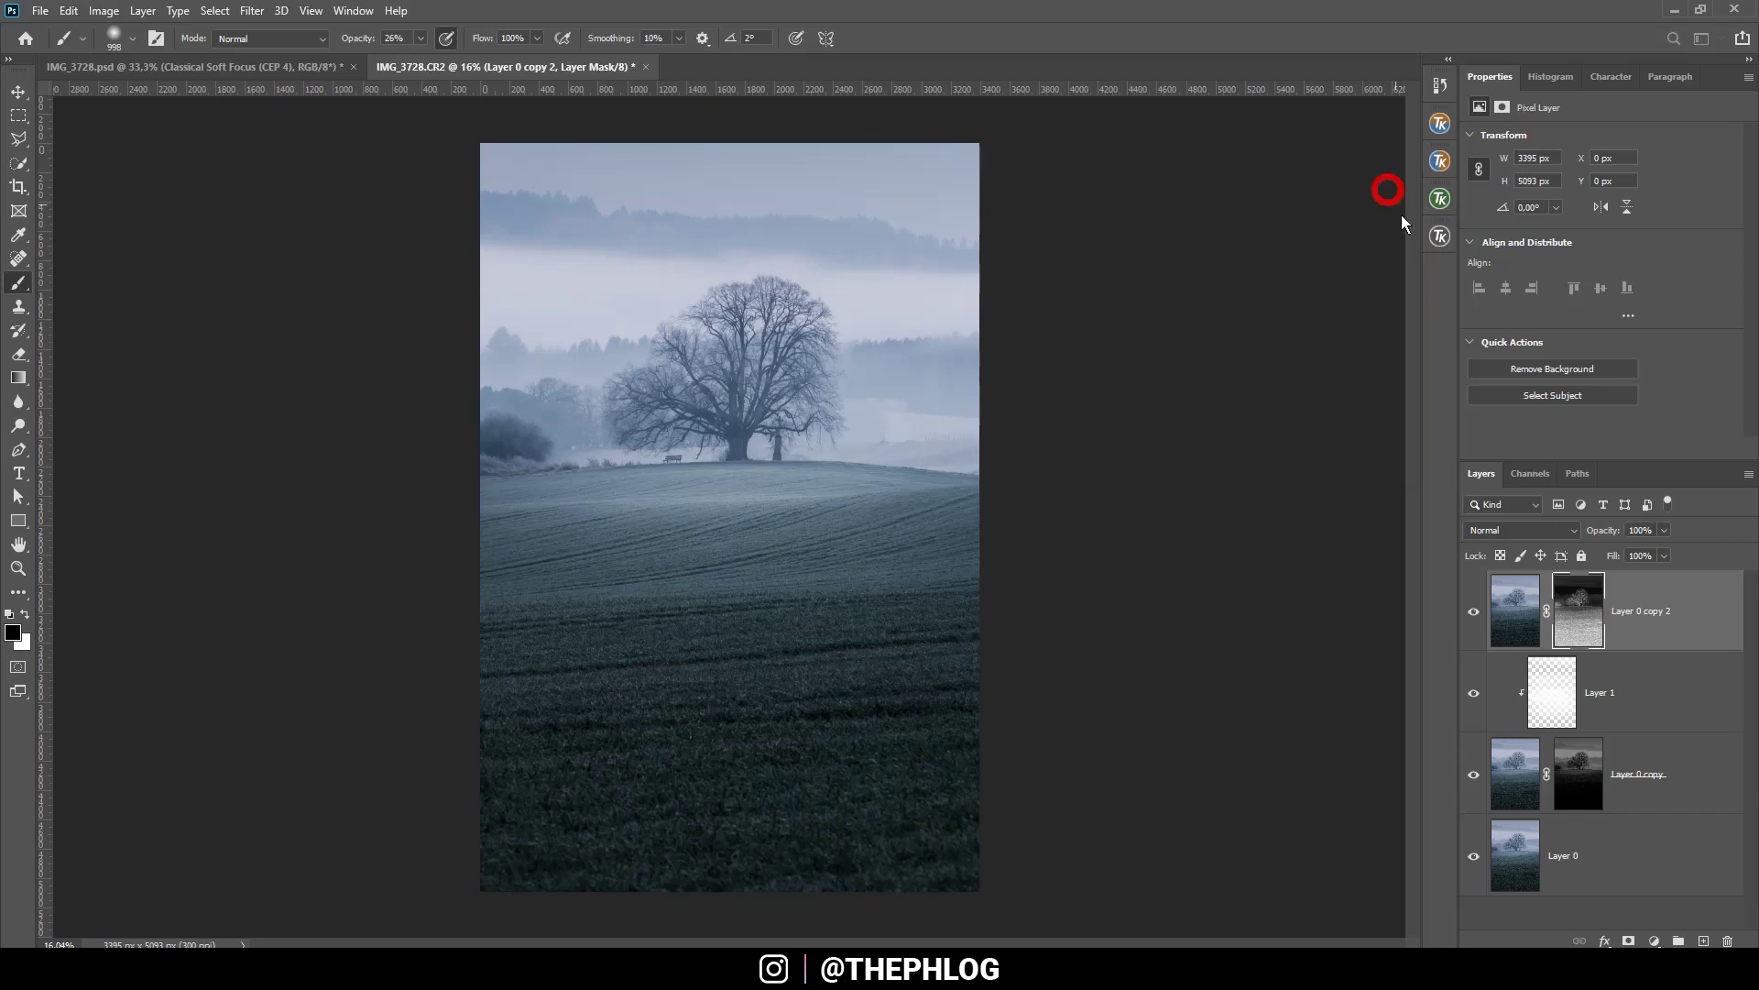
left_click(1581, 637, "alt")
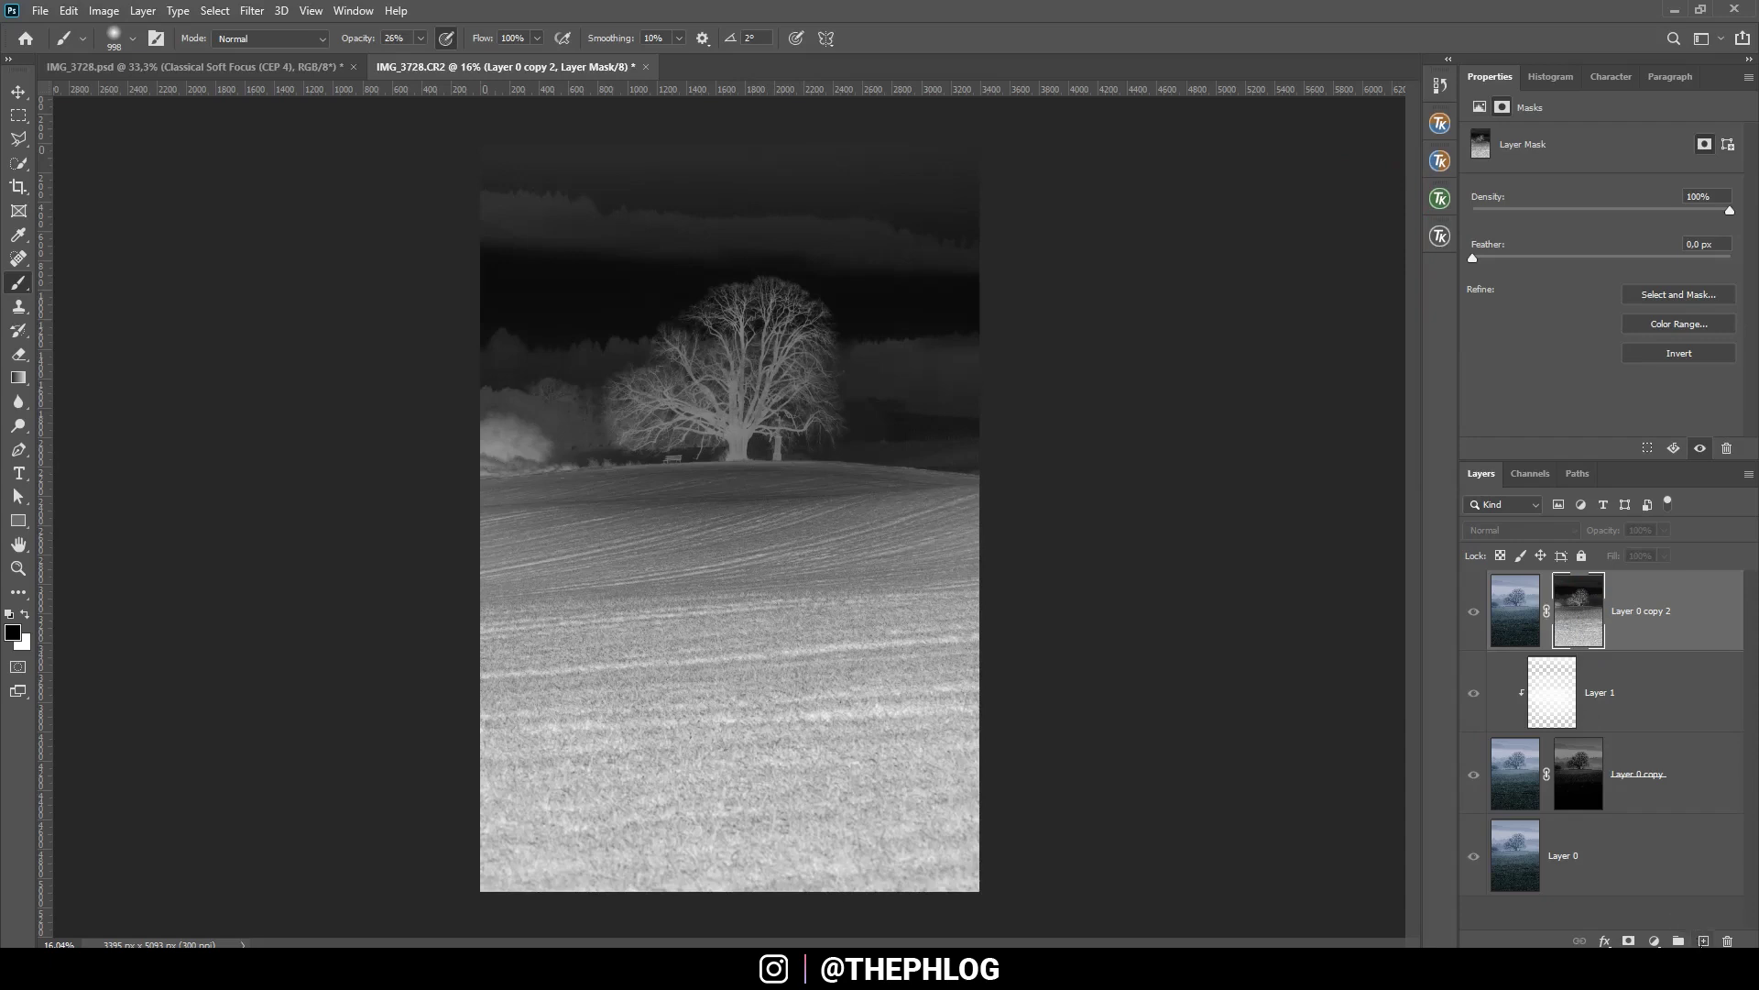
left_click(1704, 942)
Set Layer 2 to Overlay, clip it to the masked copy, and choose dark brown foreground.
left_click(1526, 531)
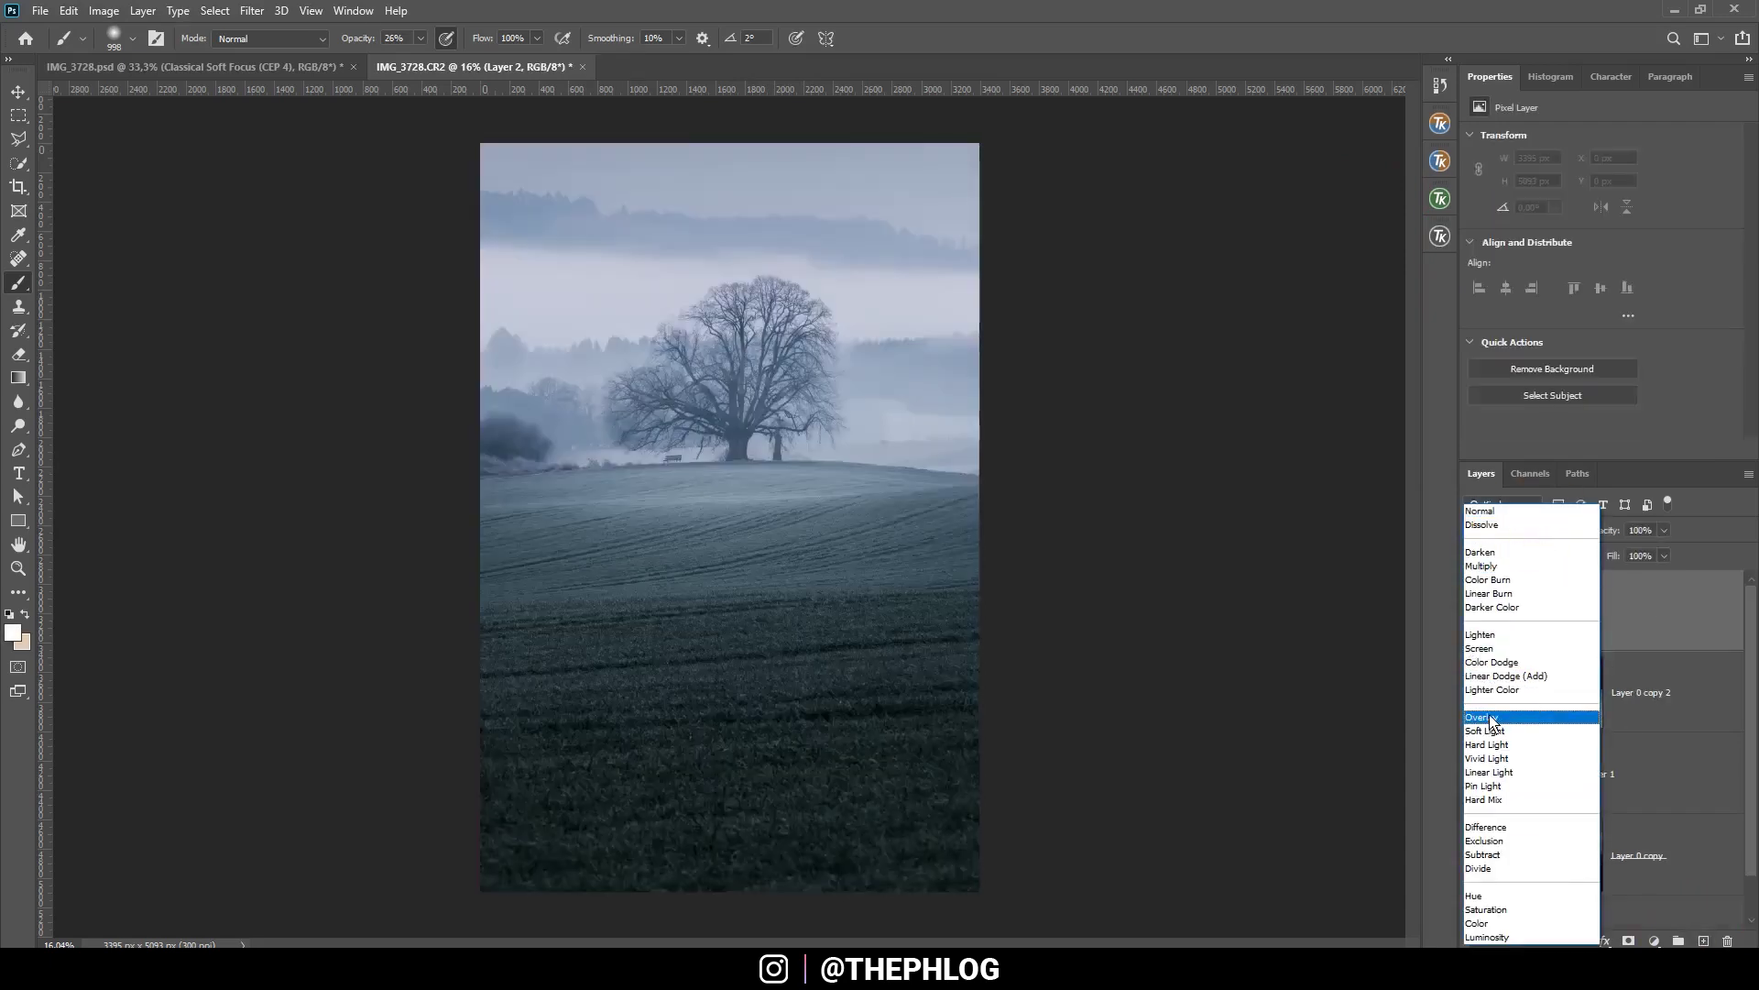
left_click(1492, 719)
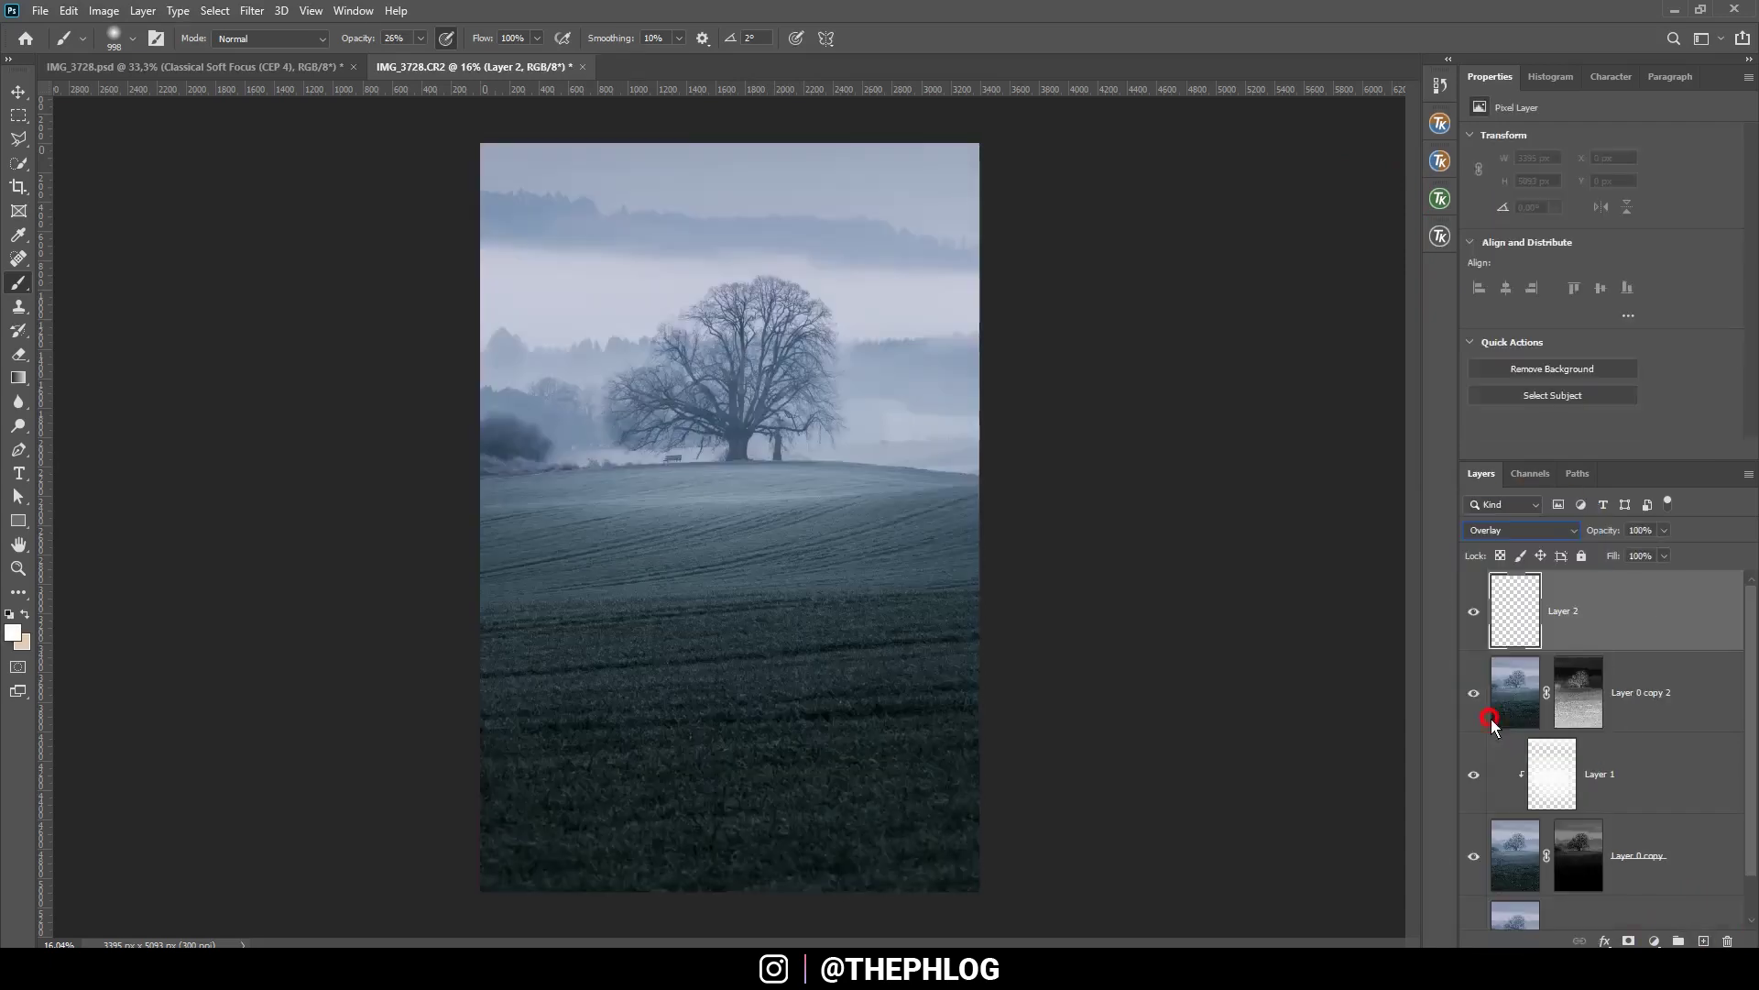
left_click(1528, 655, "alt")
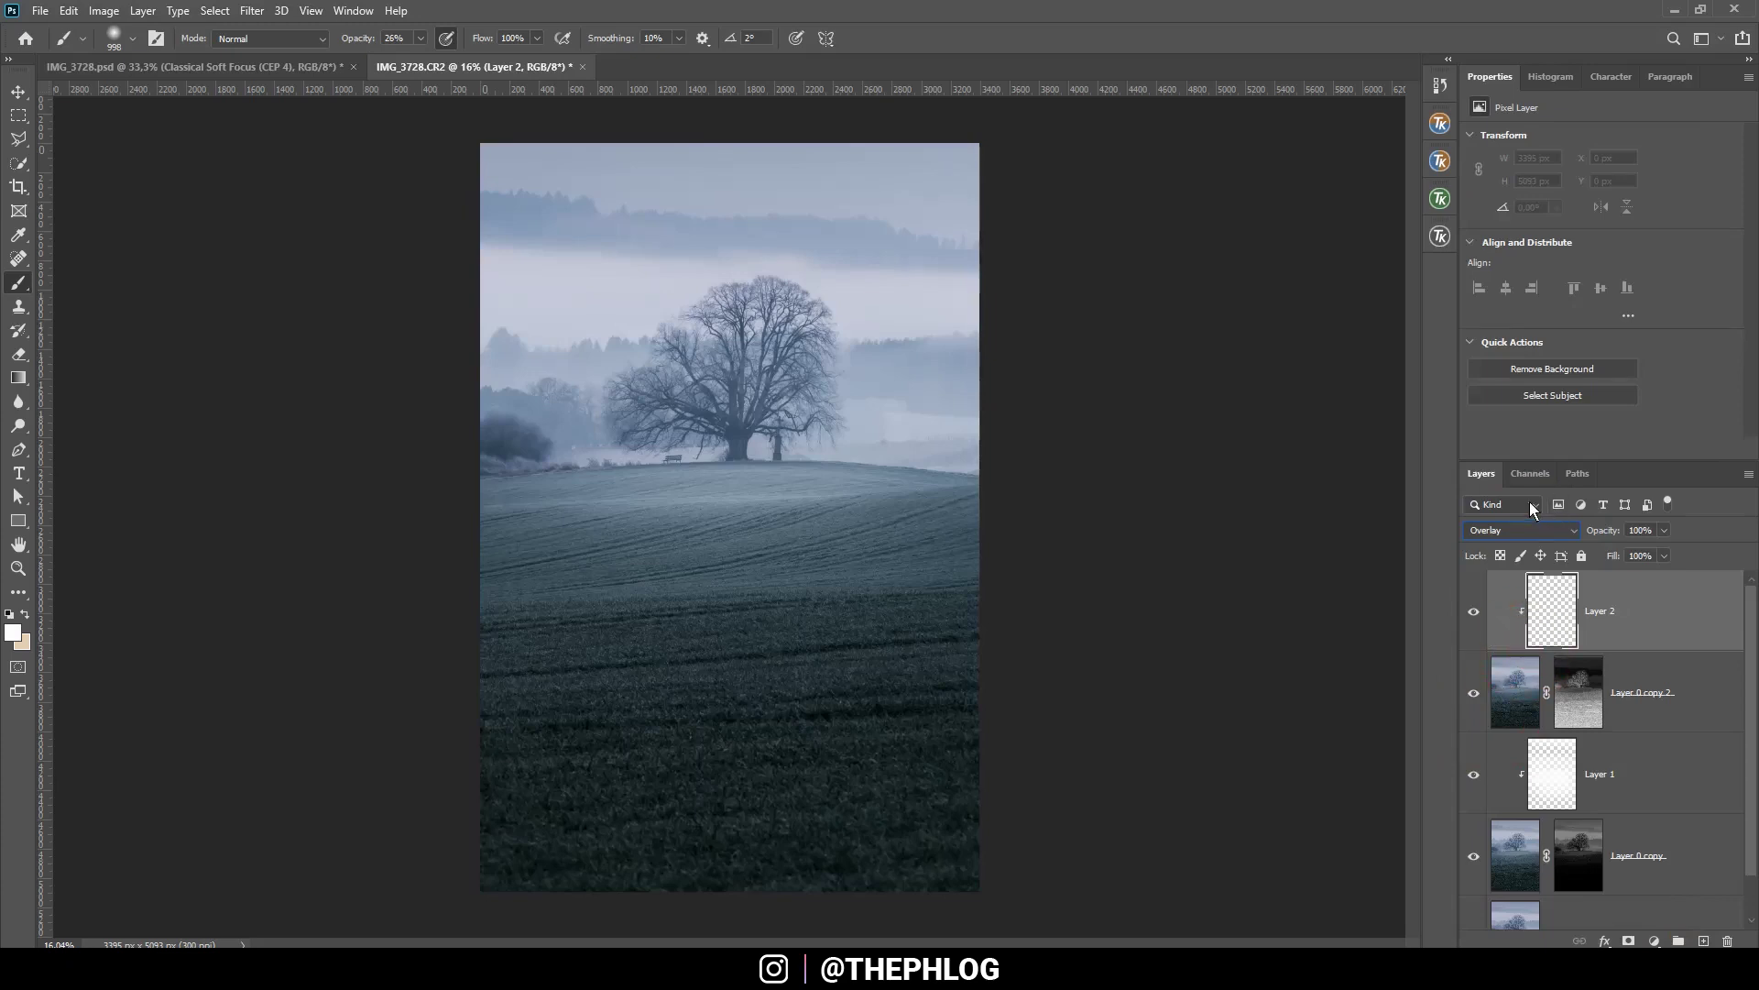
left_click(14, 631)
left_click(1216, 447)
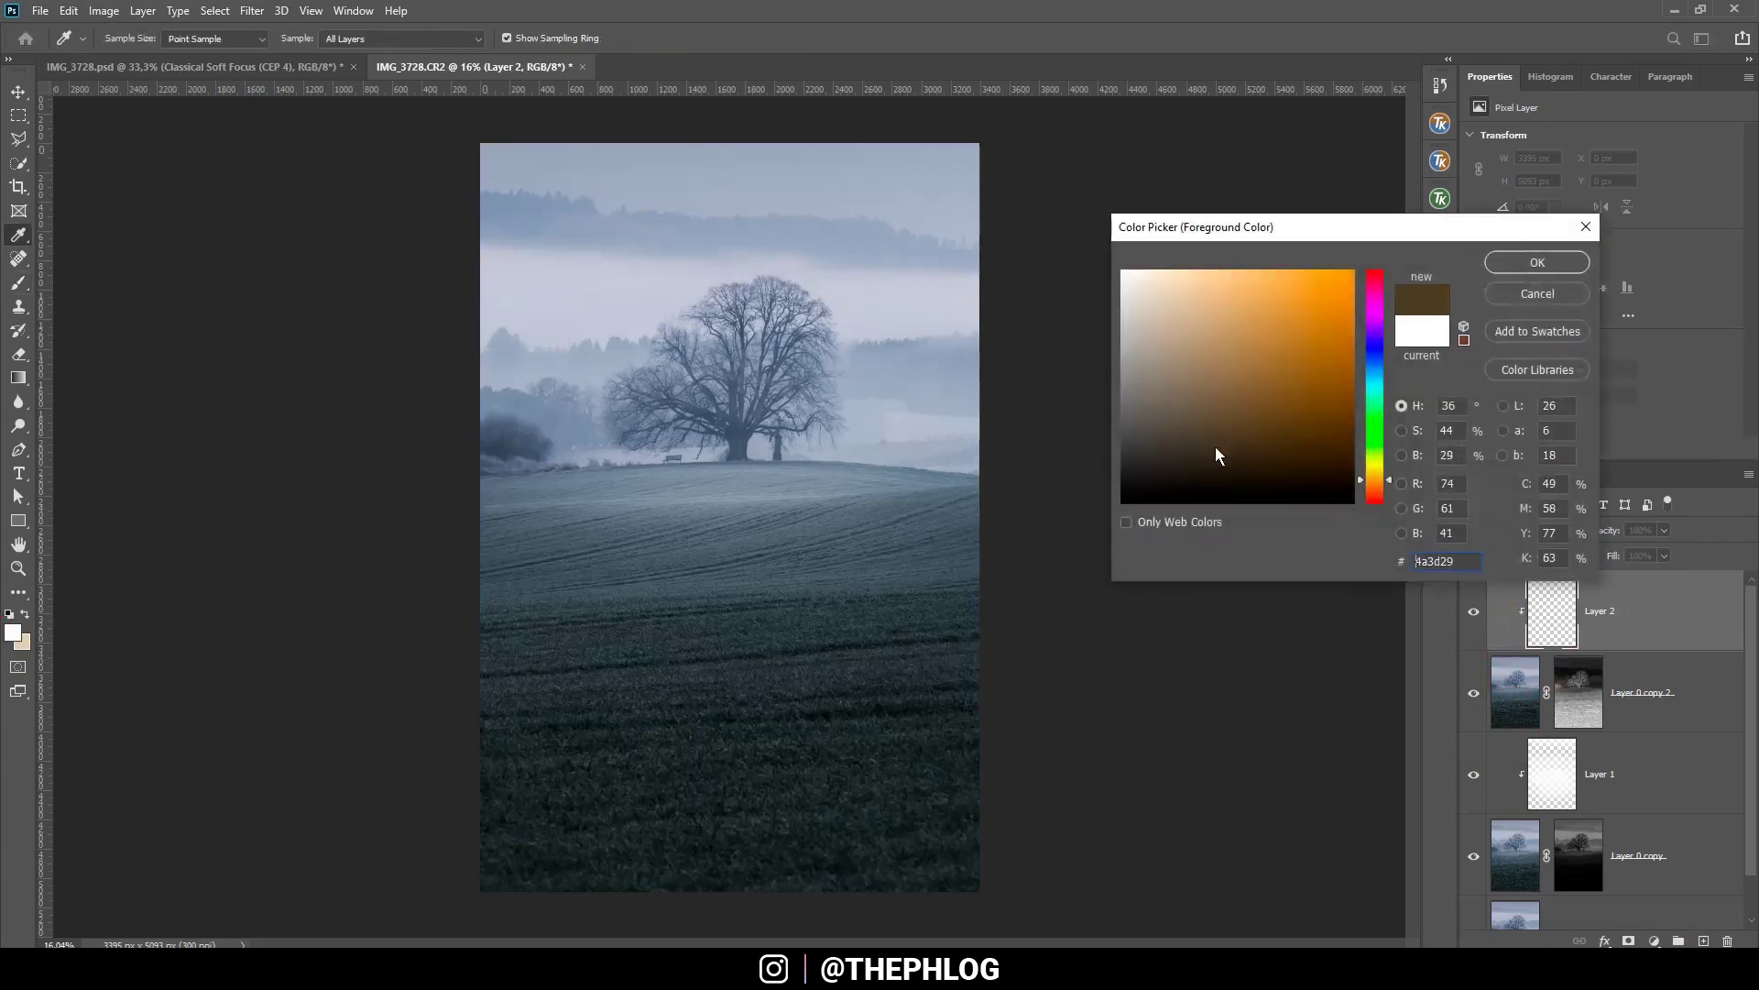
left_click(1536, 261)
Set up the Brush tool at 11% opacity with a smaller size.
key("b")
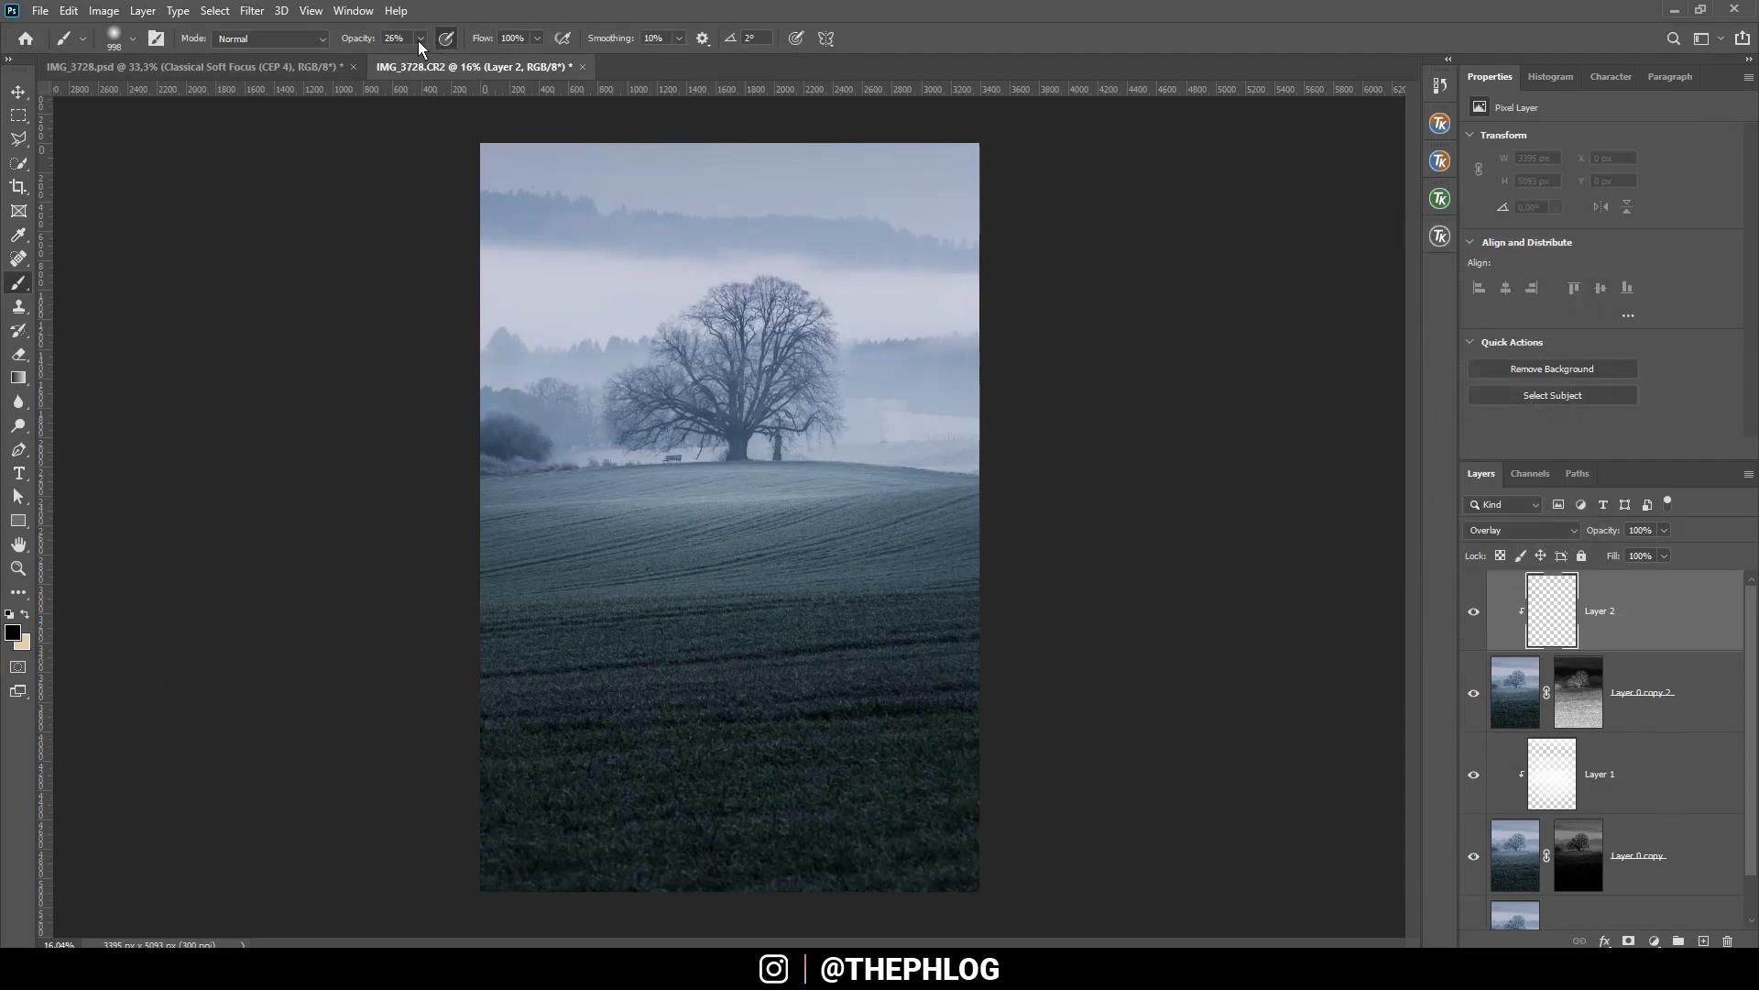
left_click(421, 39)
left_click_drag(412, 59, 409, 59)
left_click_drag(934, 389, 915, 392)
Paint faint fog across the sky and horizon, then select Layer 2 through Layer 0.
left_click_drag(582, 352, 586, 235)
left_click_drag(790, 256, 542, 224)
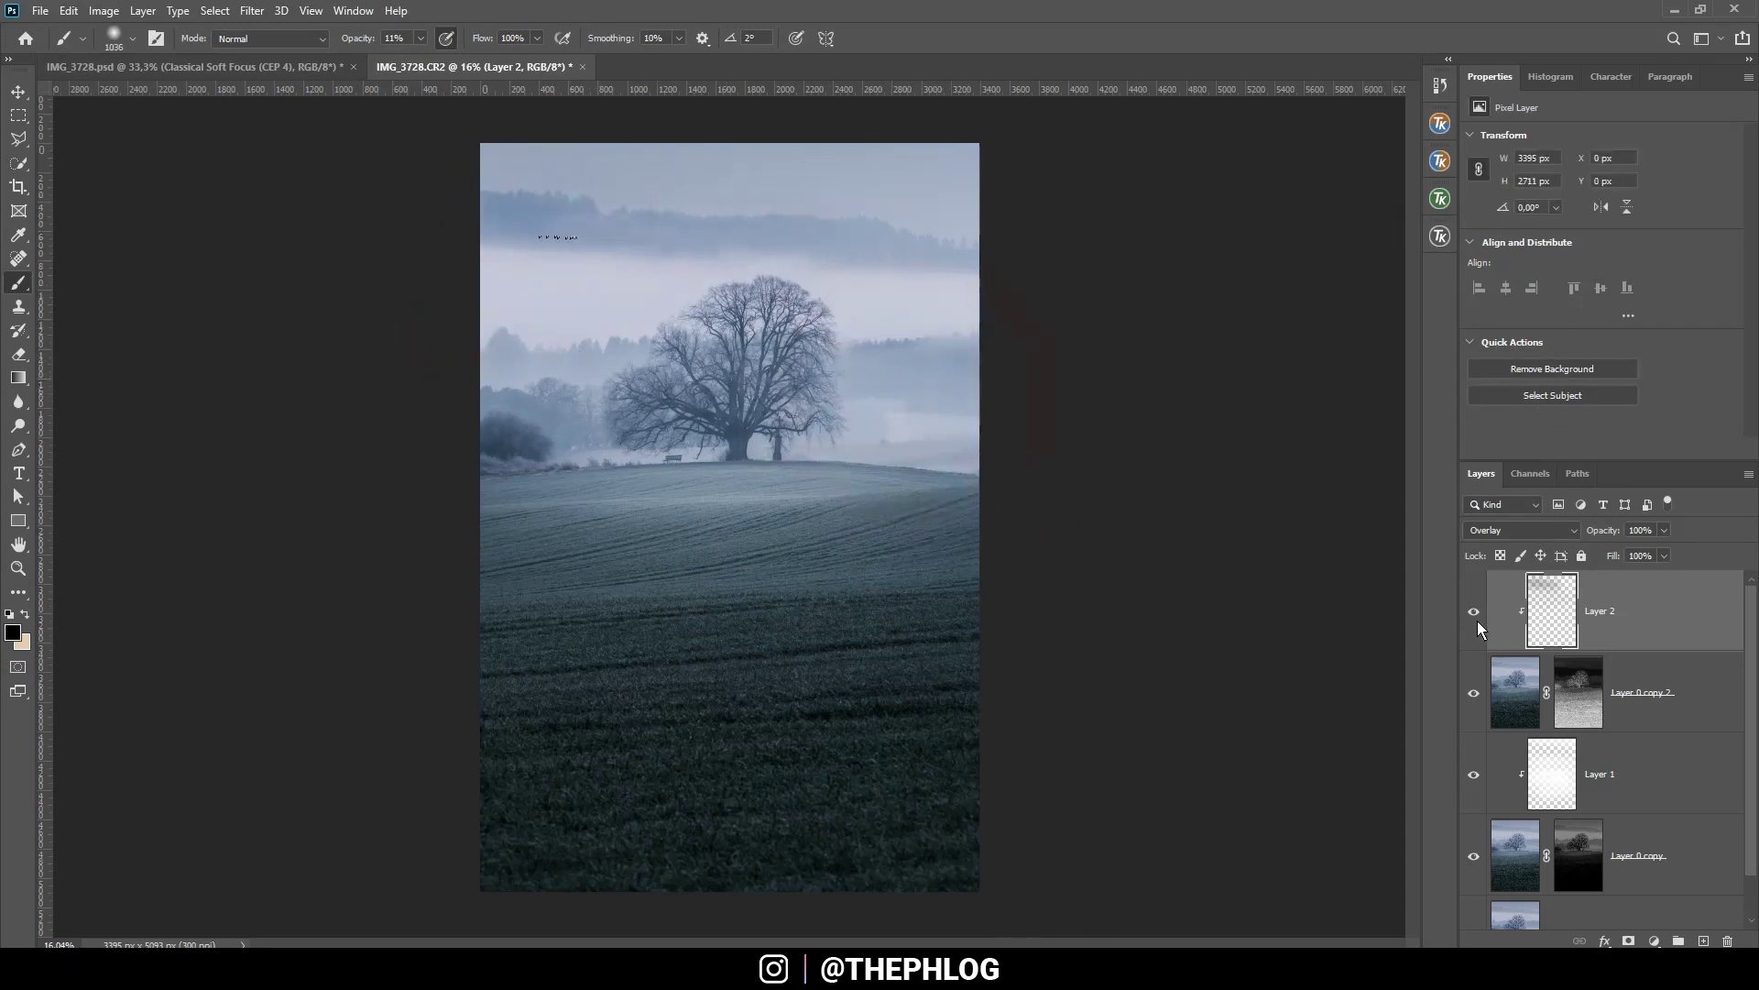
left_click_drag(554, 373, 545, 373)
left_click_drag(967, 342, 510, 404)
key("1")
key("7")
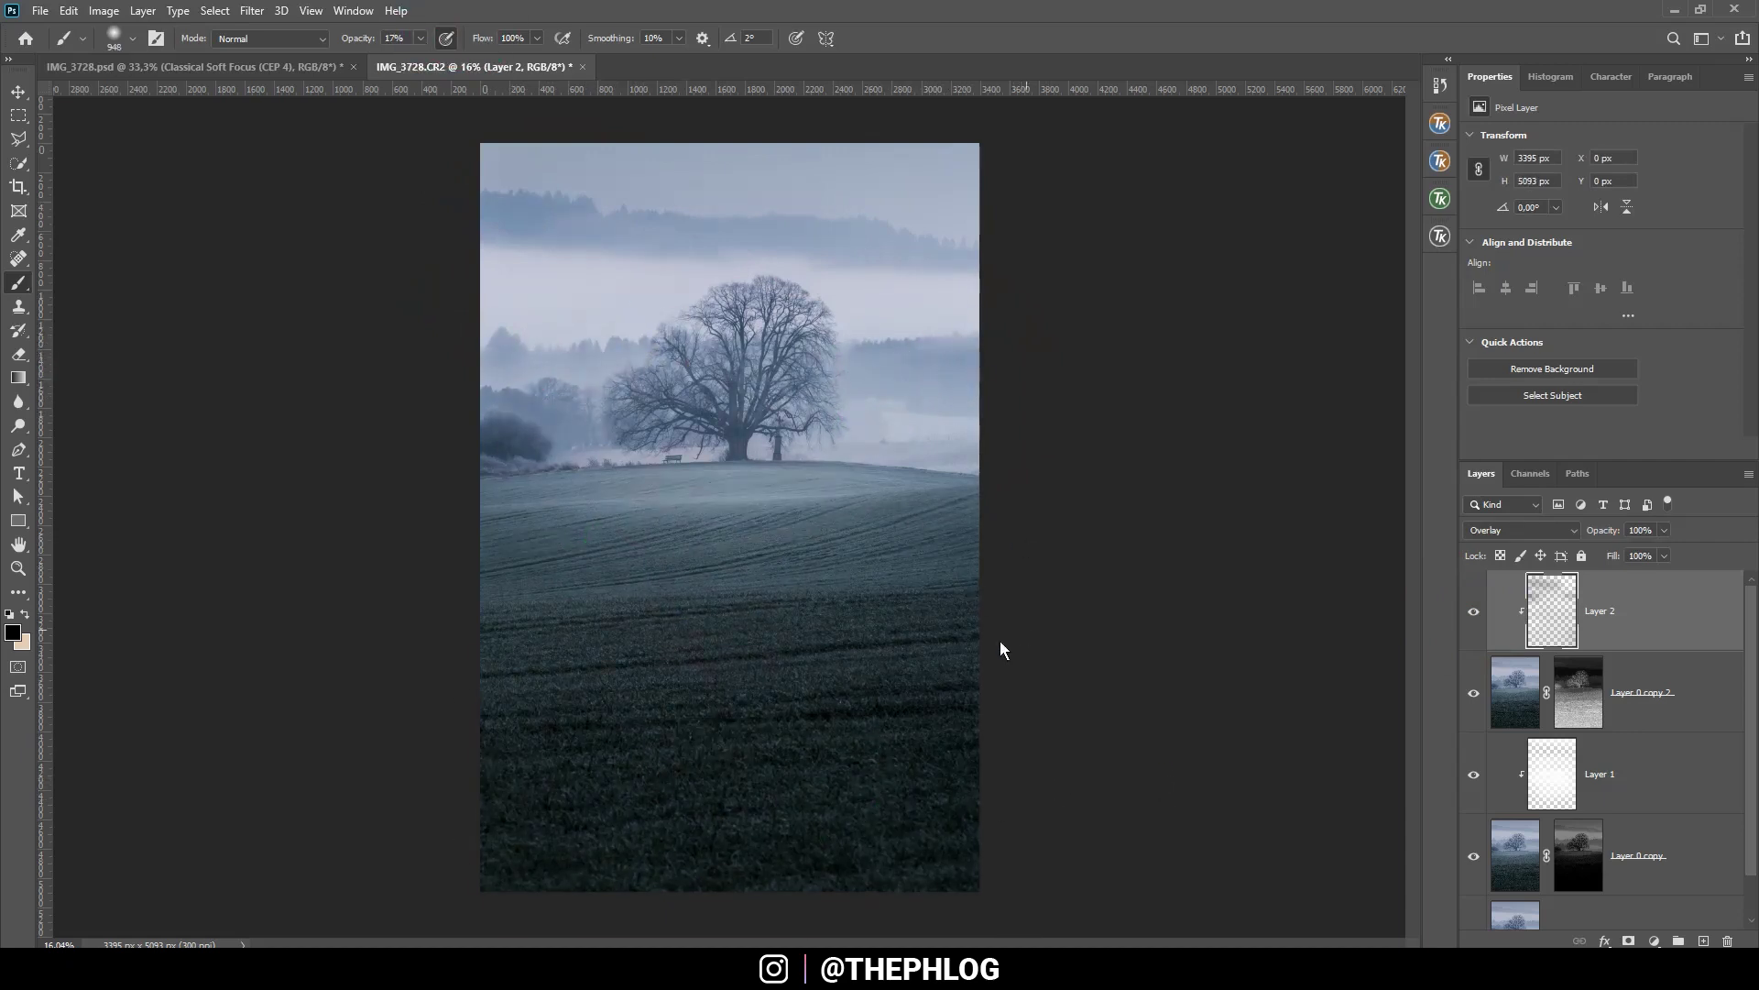
left_click(952, 867)
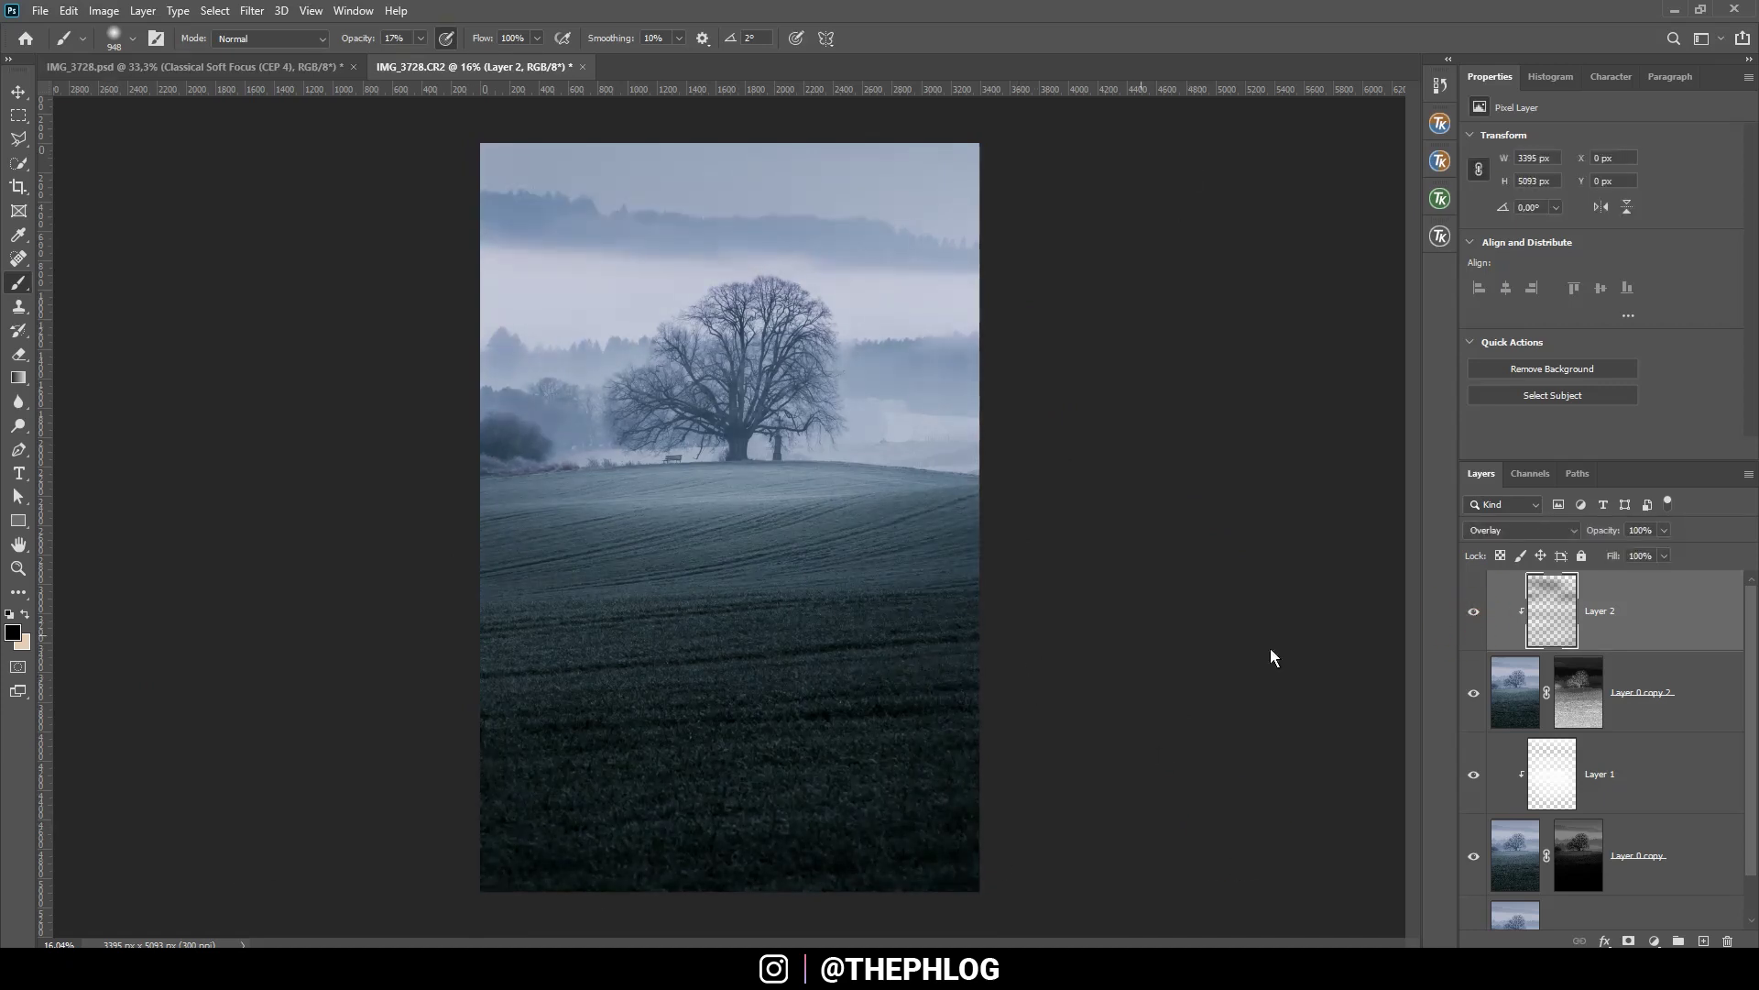
left_click_drag(1581, 462, 1582, 352)
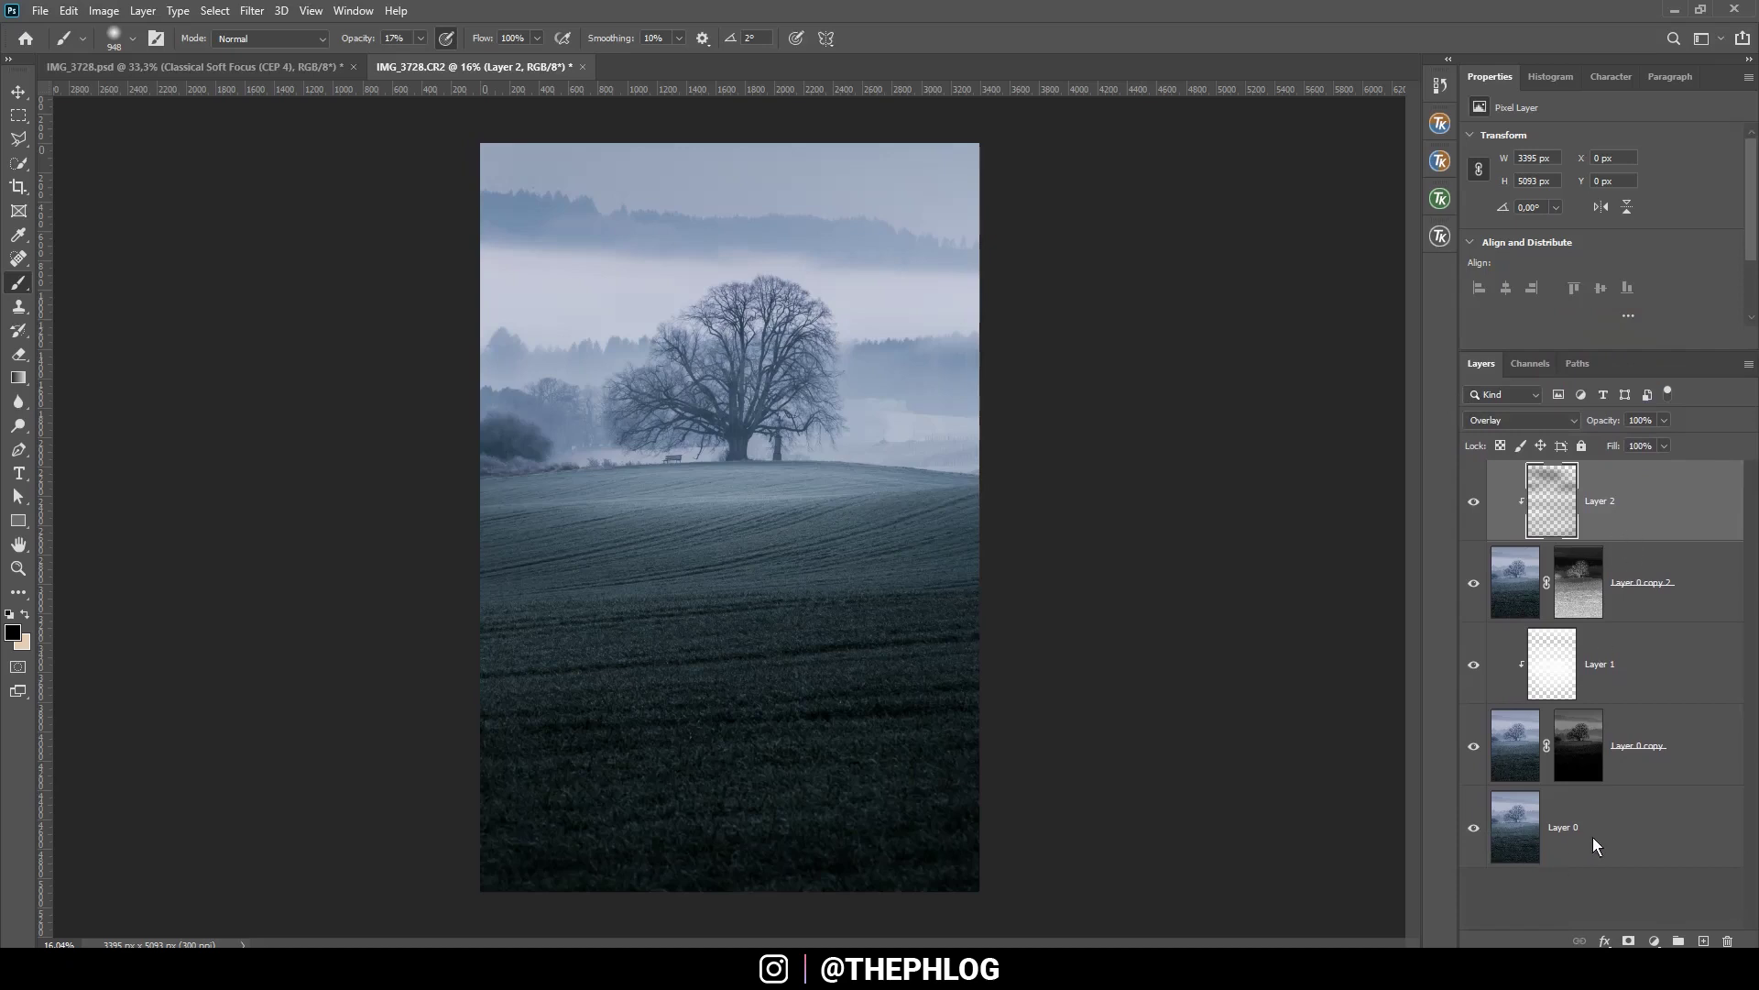
left_click(1650, 848, "shift")
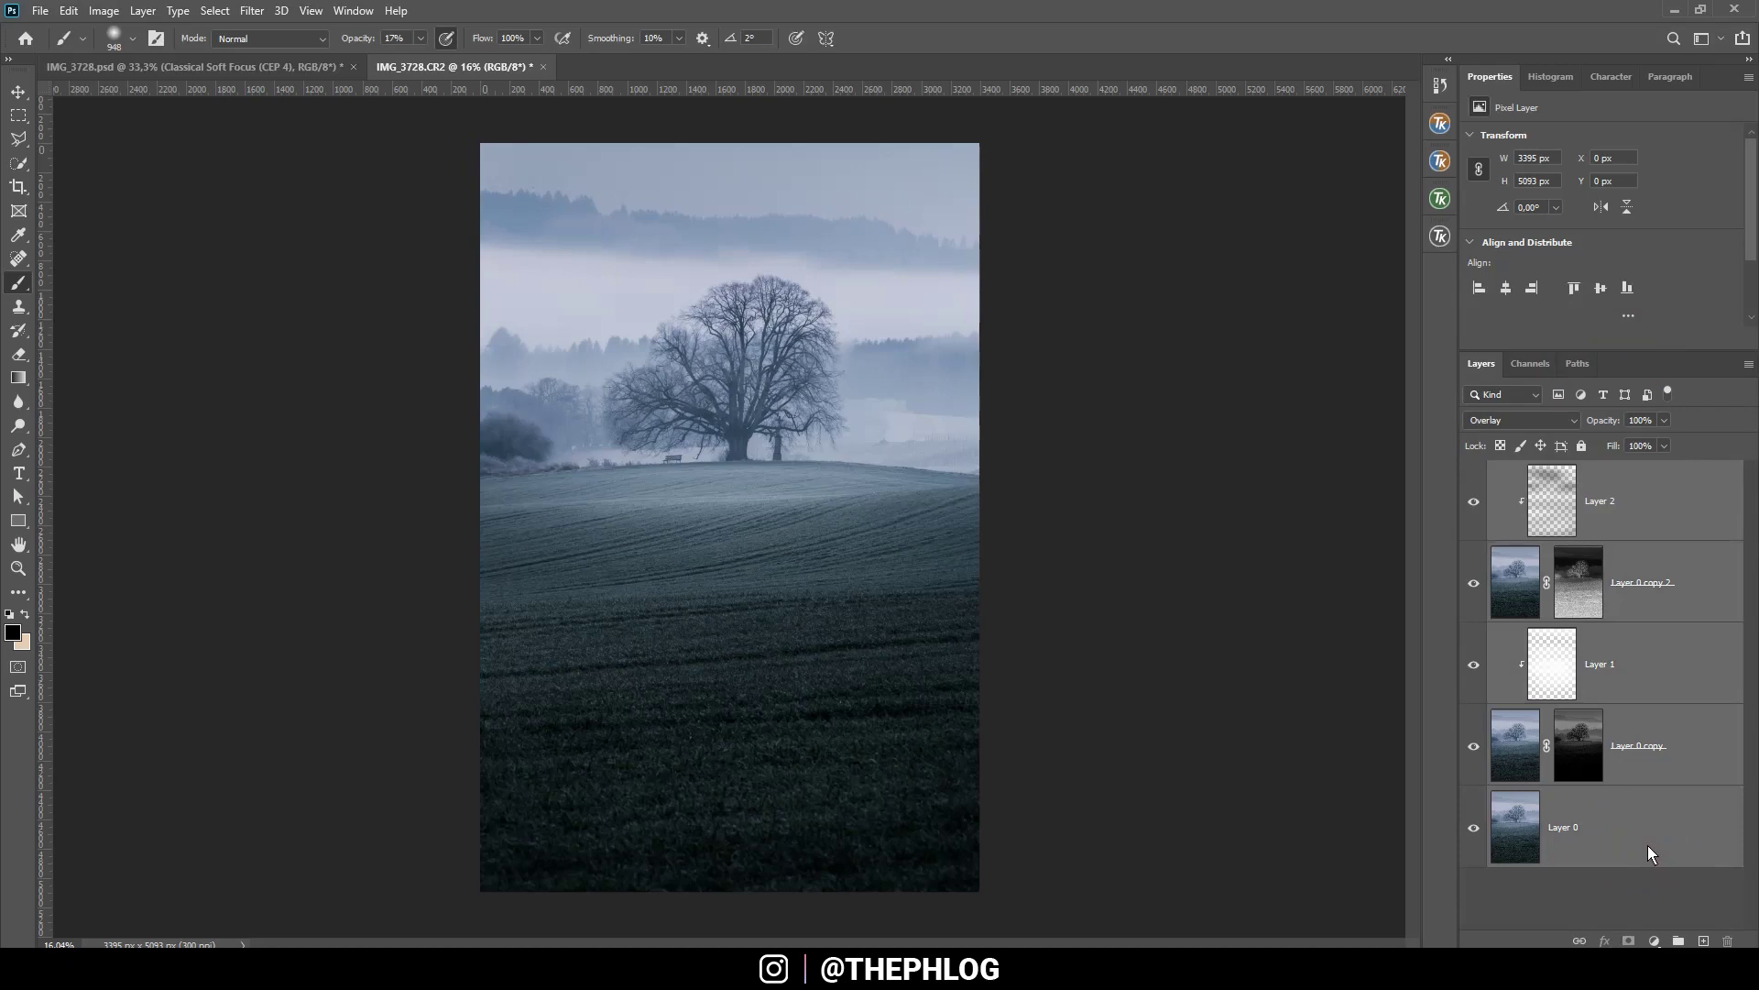
Try a merge and undo it, then convert Layer 2 through Layer 0 to a smart object.
key("ctrl+e")
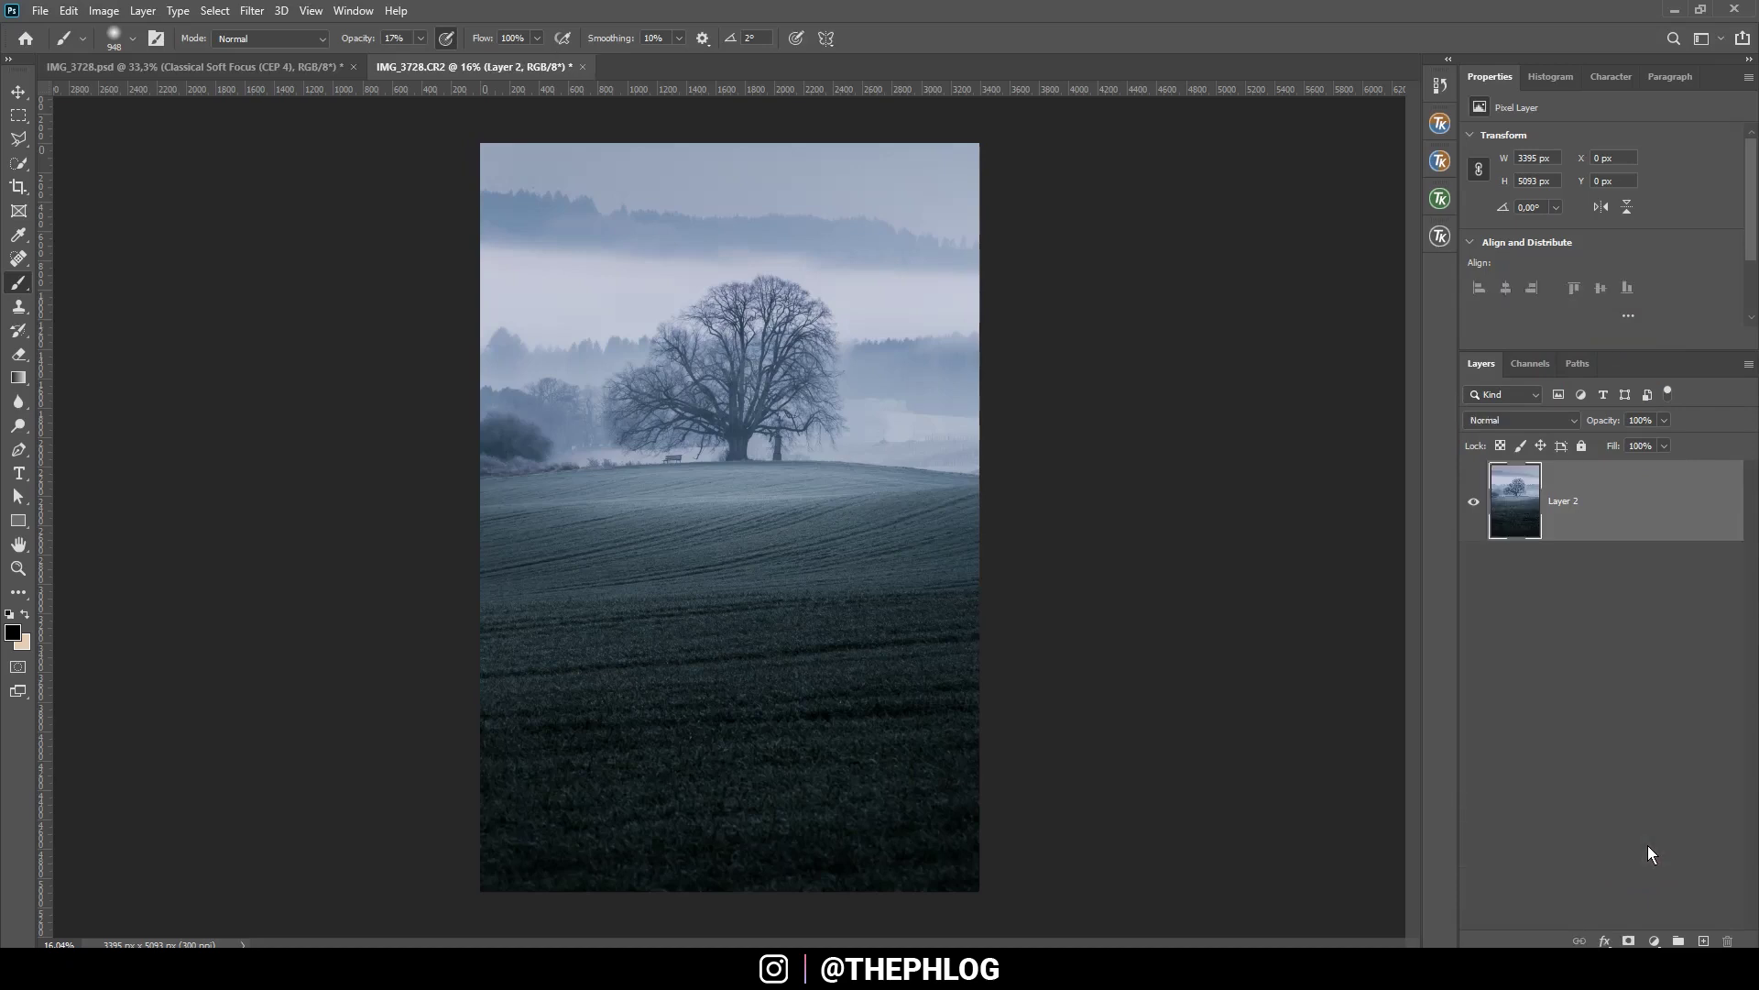
key("ctrl+z")
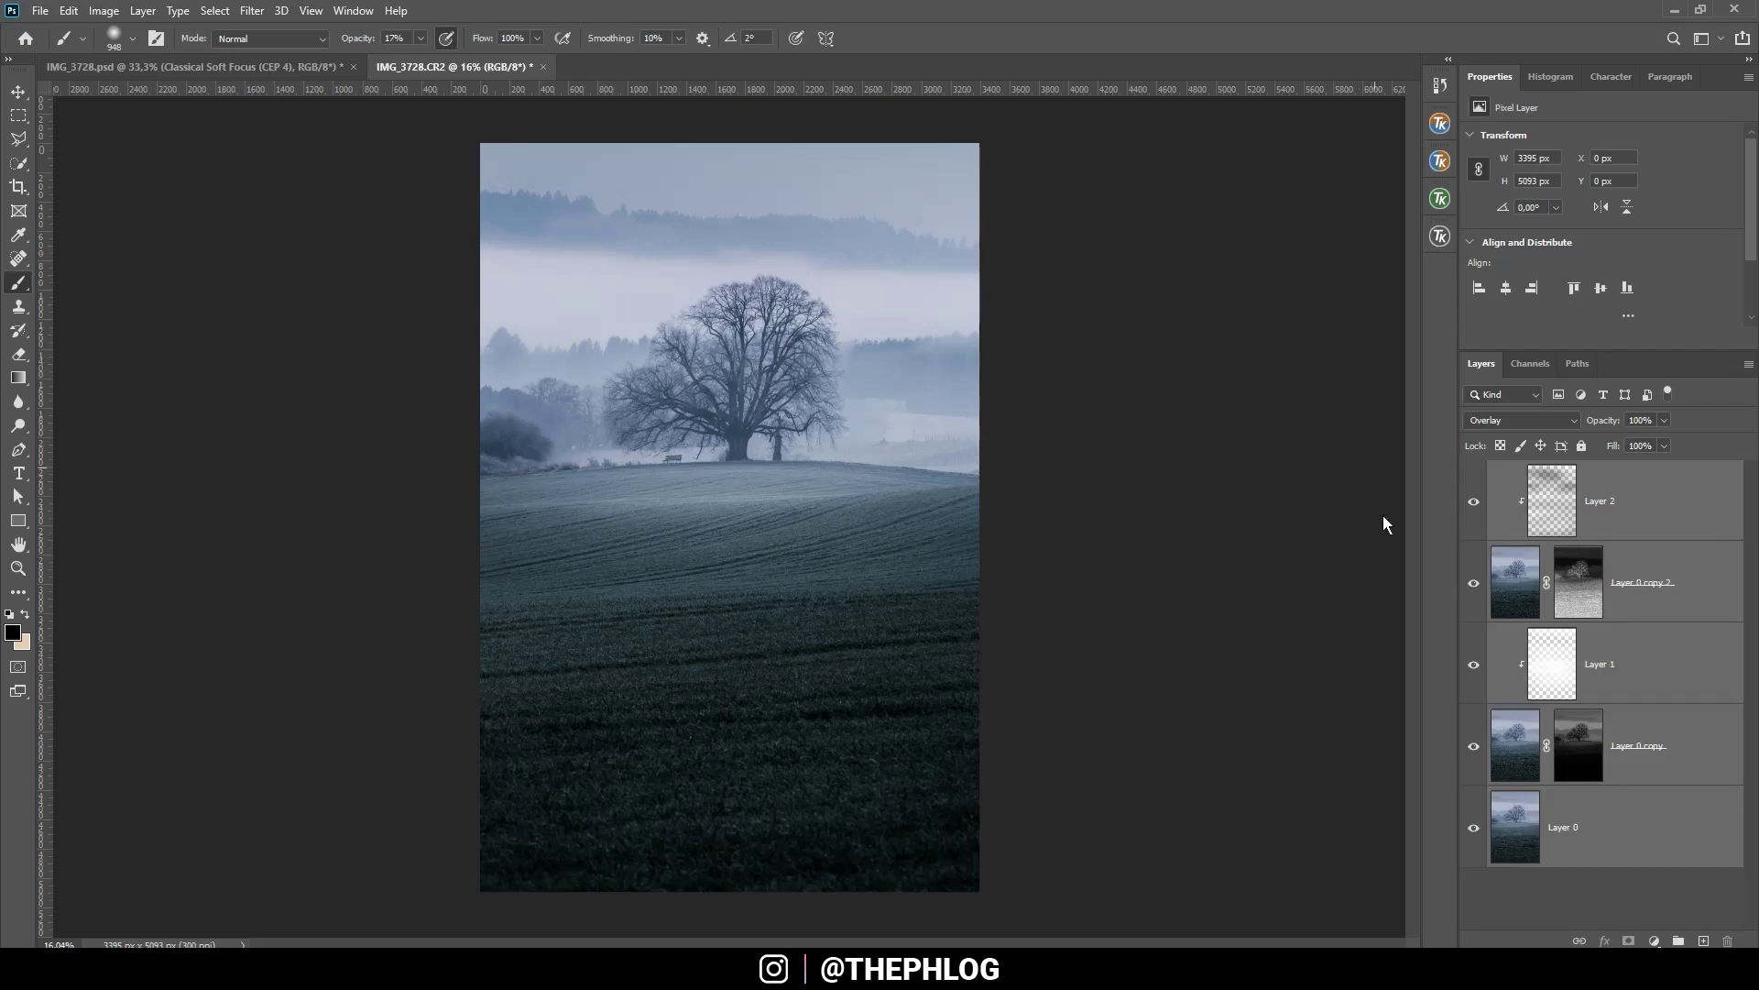
right_click(1561, 845)
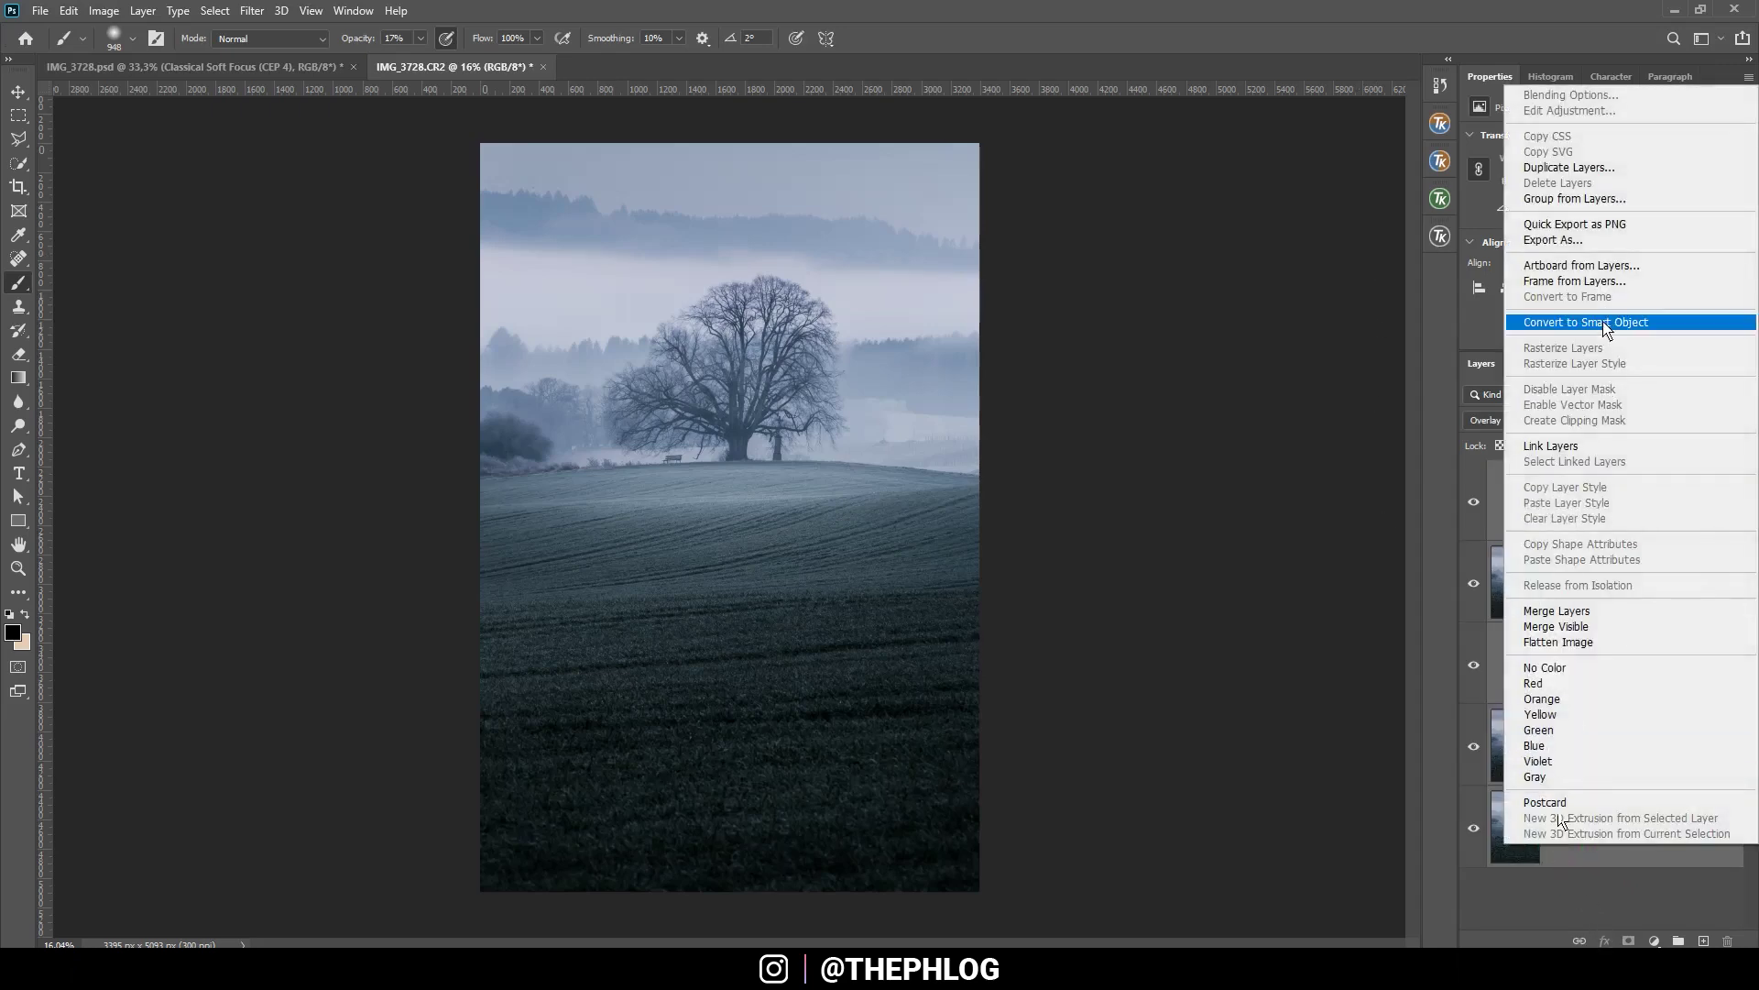
left_click(1572, 324)
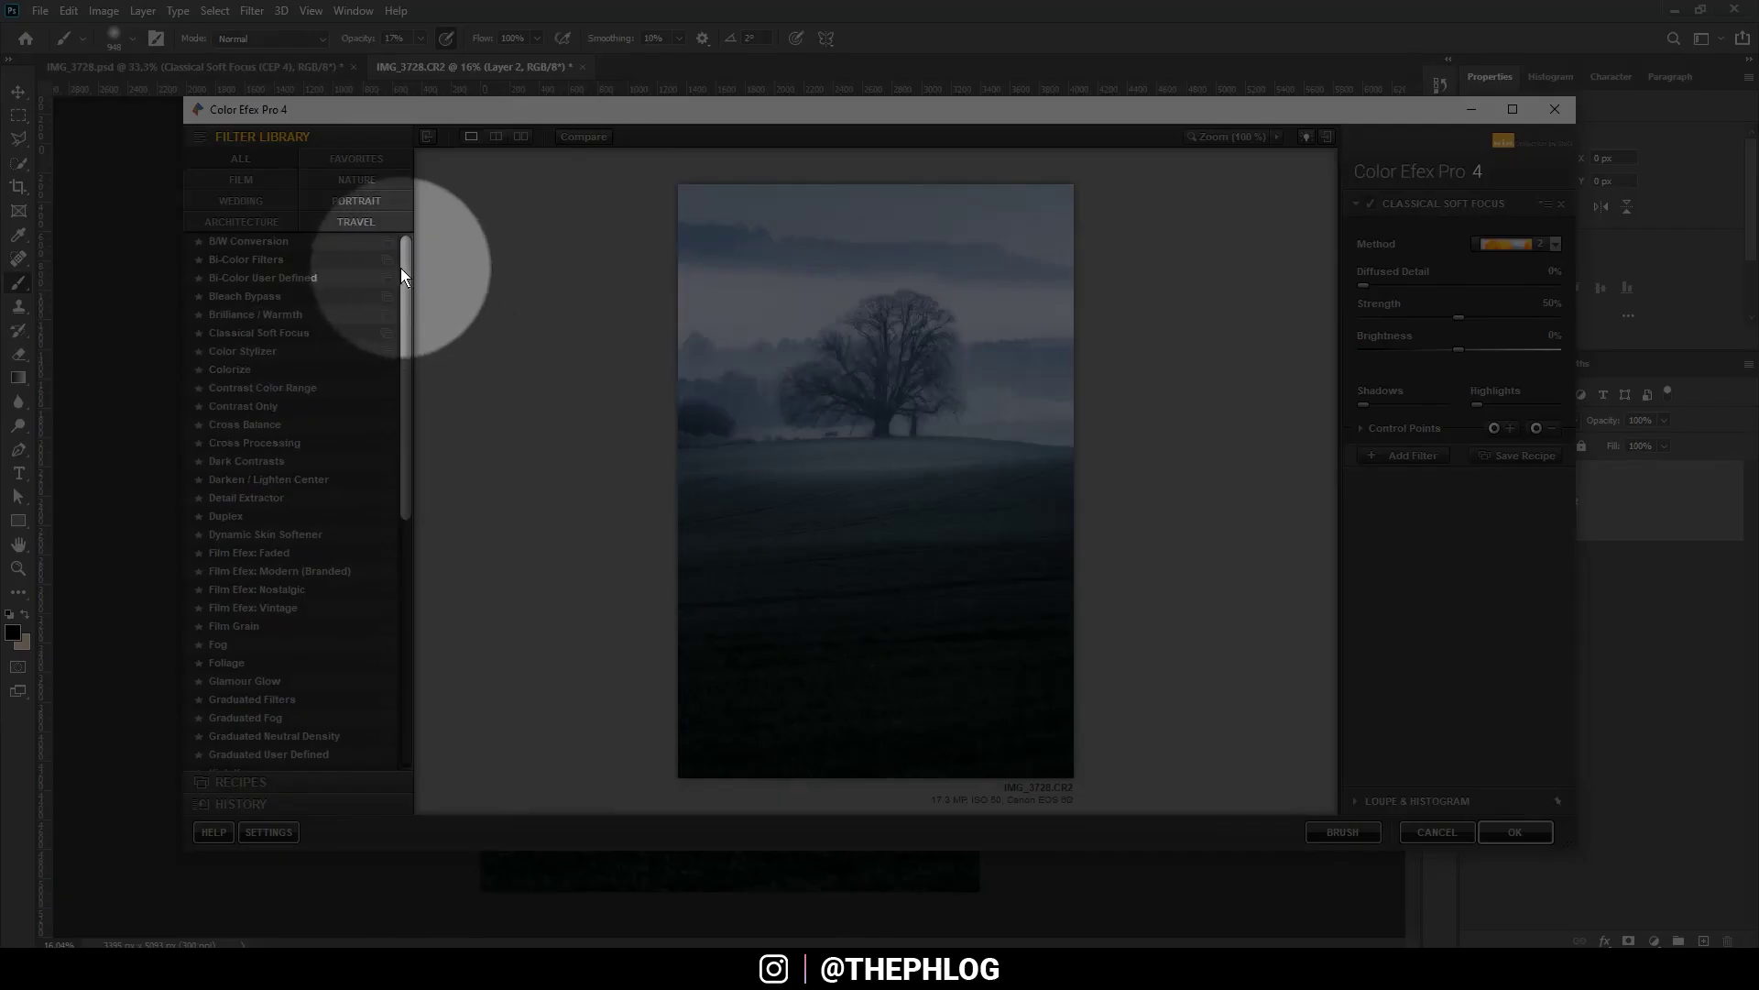
mouse_move(401, 246)
left_mouse_down()
mouse_move(404, 352)
mouse_move(391, 247)
left_mouse_up()
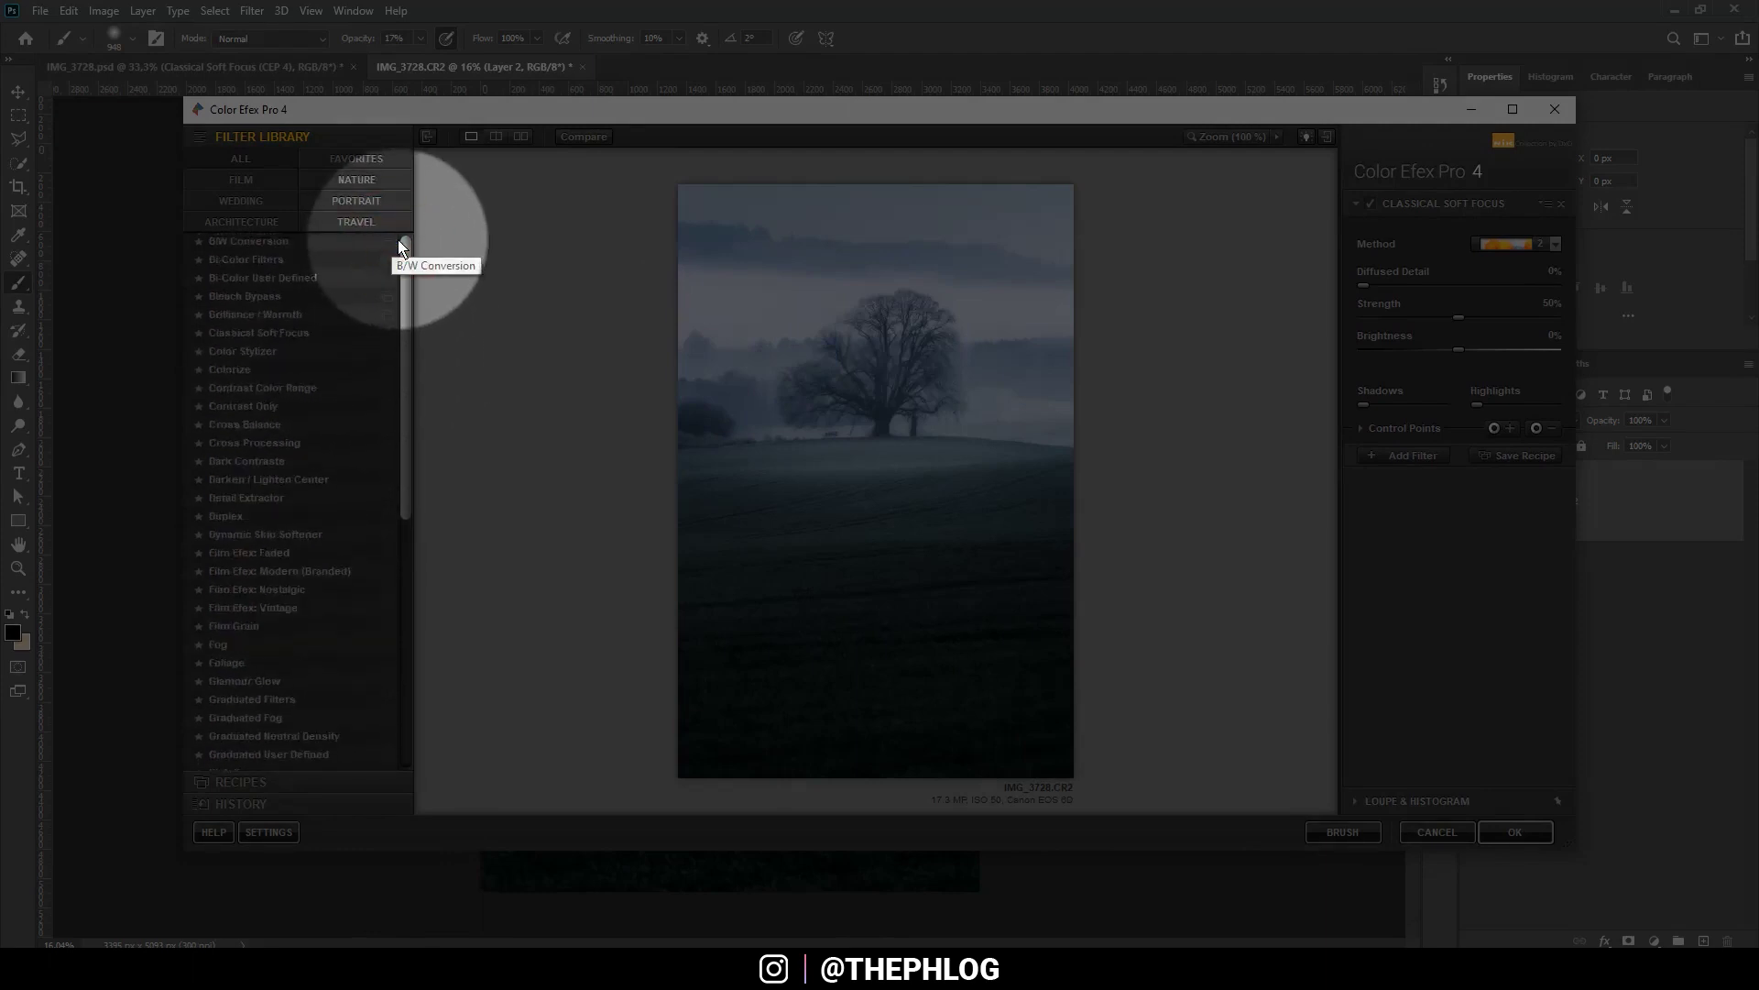
Apply Brilliance / Warmth with warmth lowered to about −47% as a new layer.
left_click(296, 319)
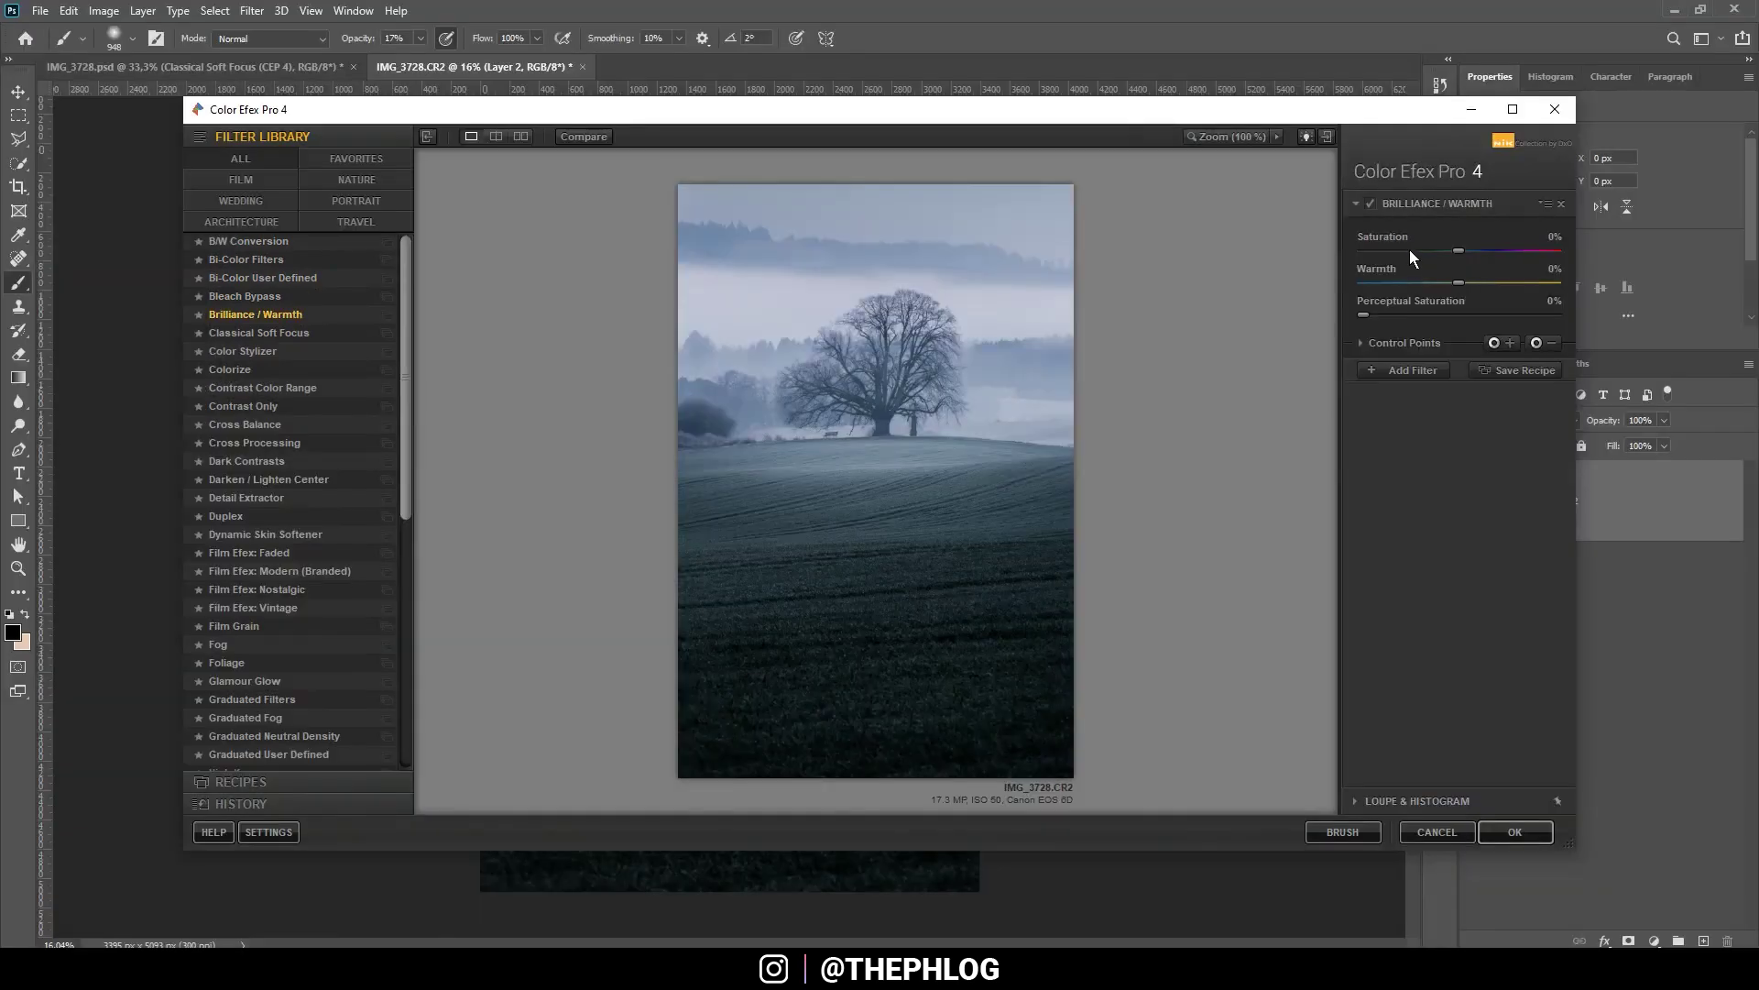
left_click_drag(1459, 281, 1432, 288)
left_click(1494, 838)
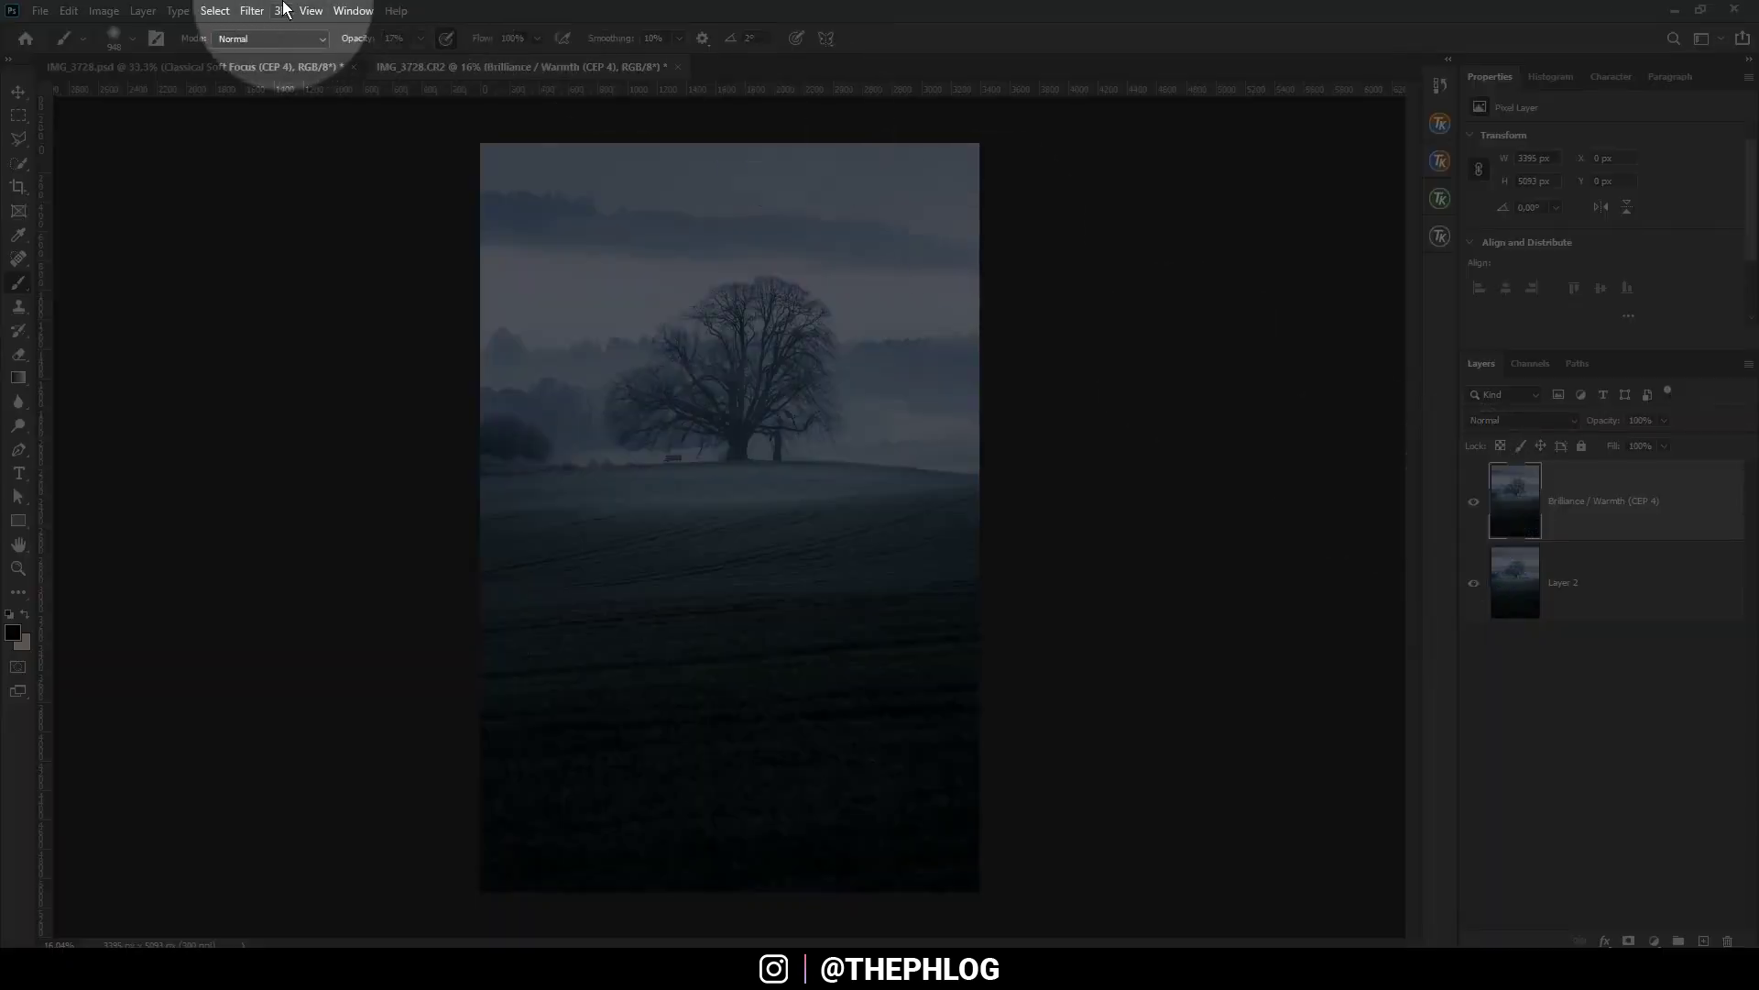
Apply Color Efex Pro 4's Classical Soft Focus filter using the Soft Focus 2 method.
left_click(252, 12)
left_click(523, 407)
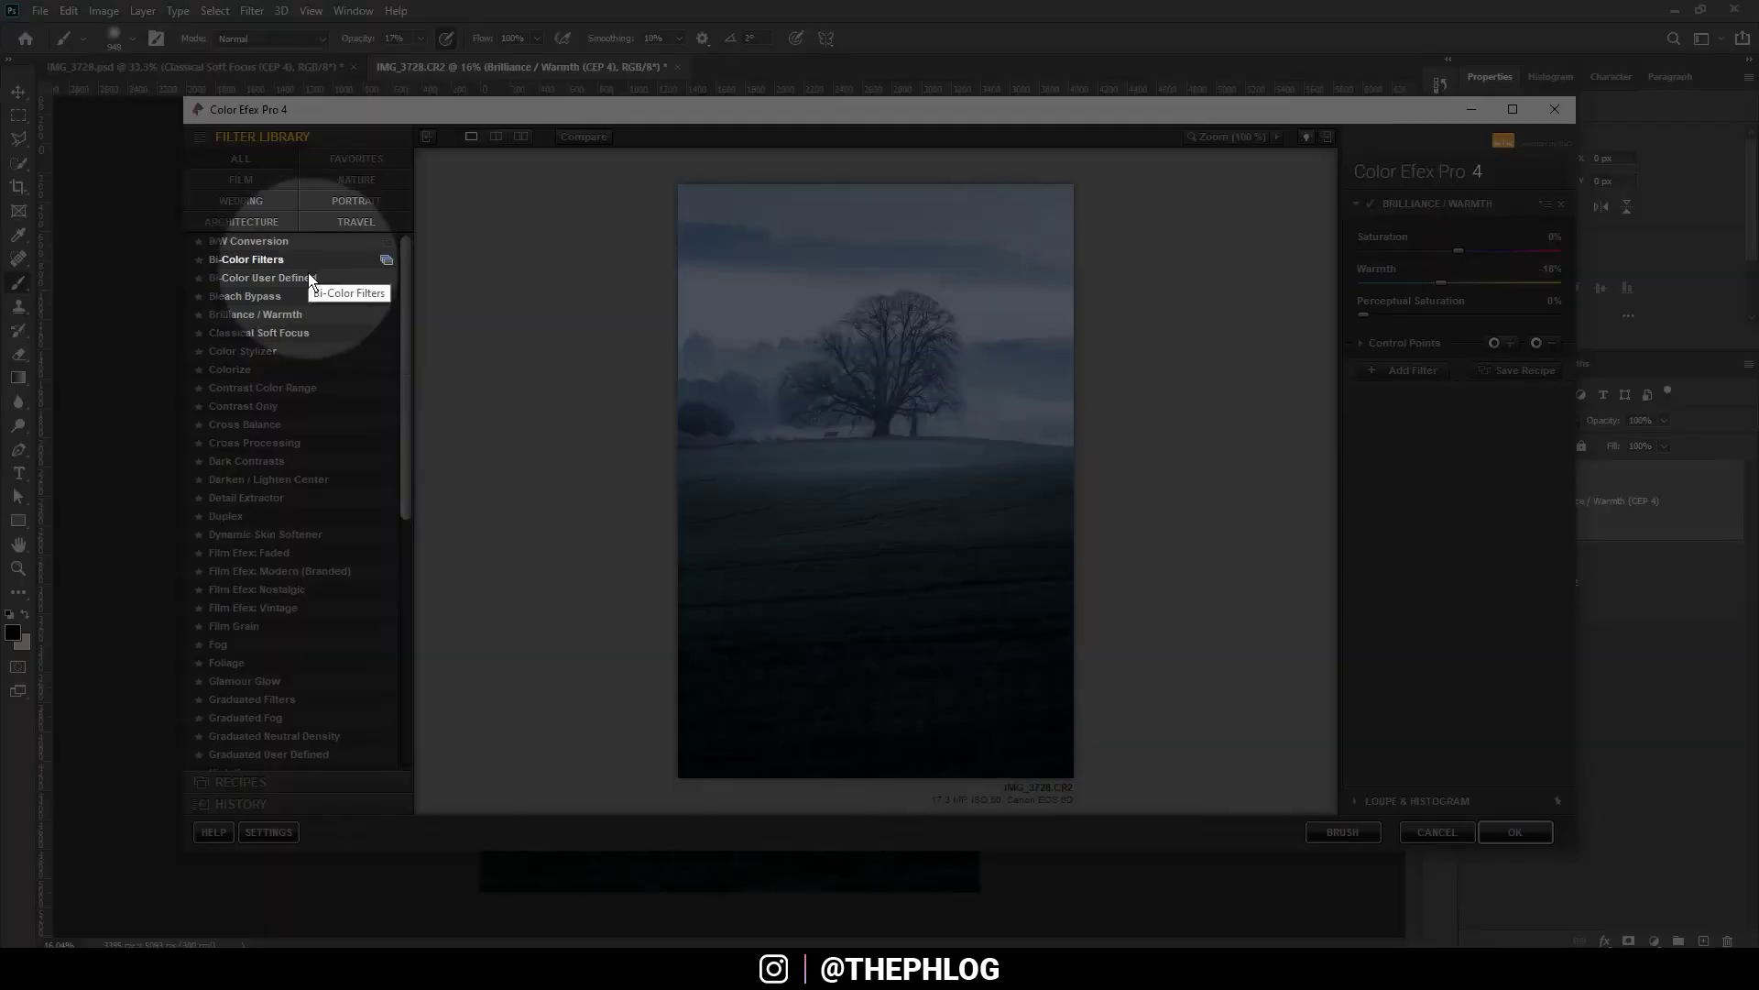
left_click(262, 335)
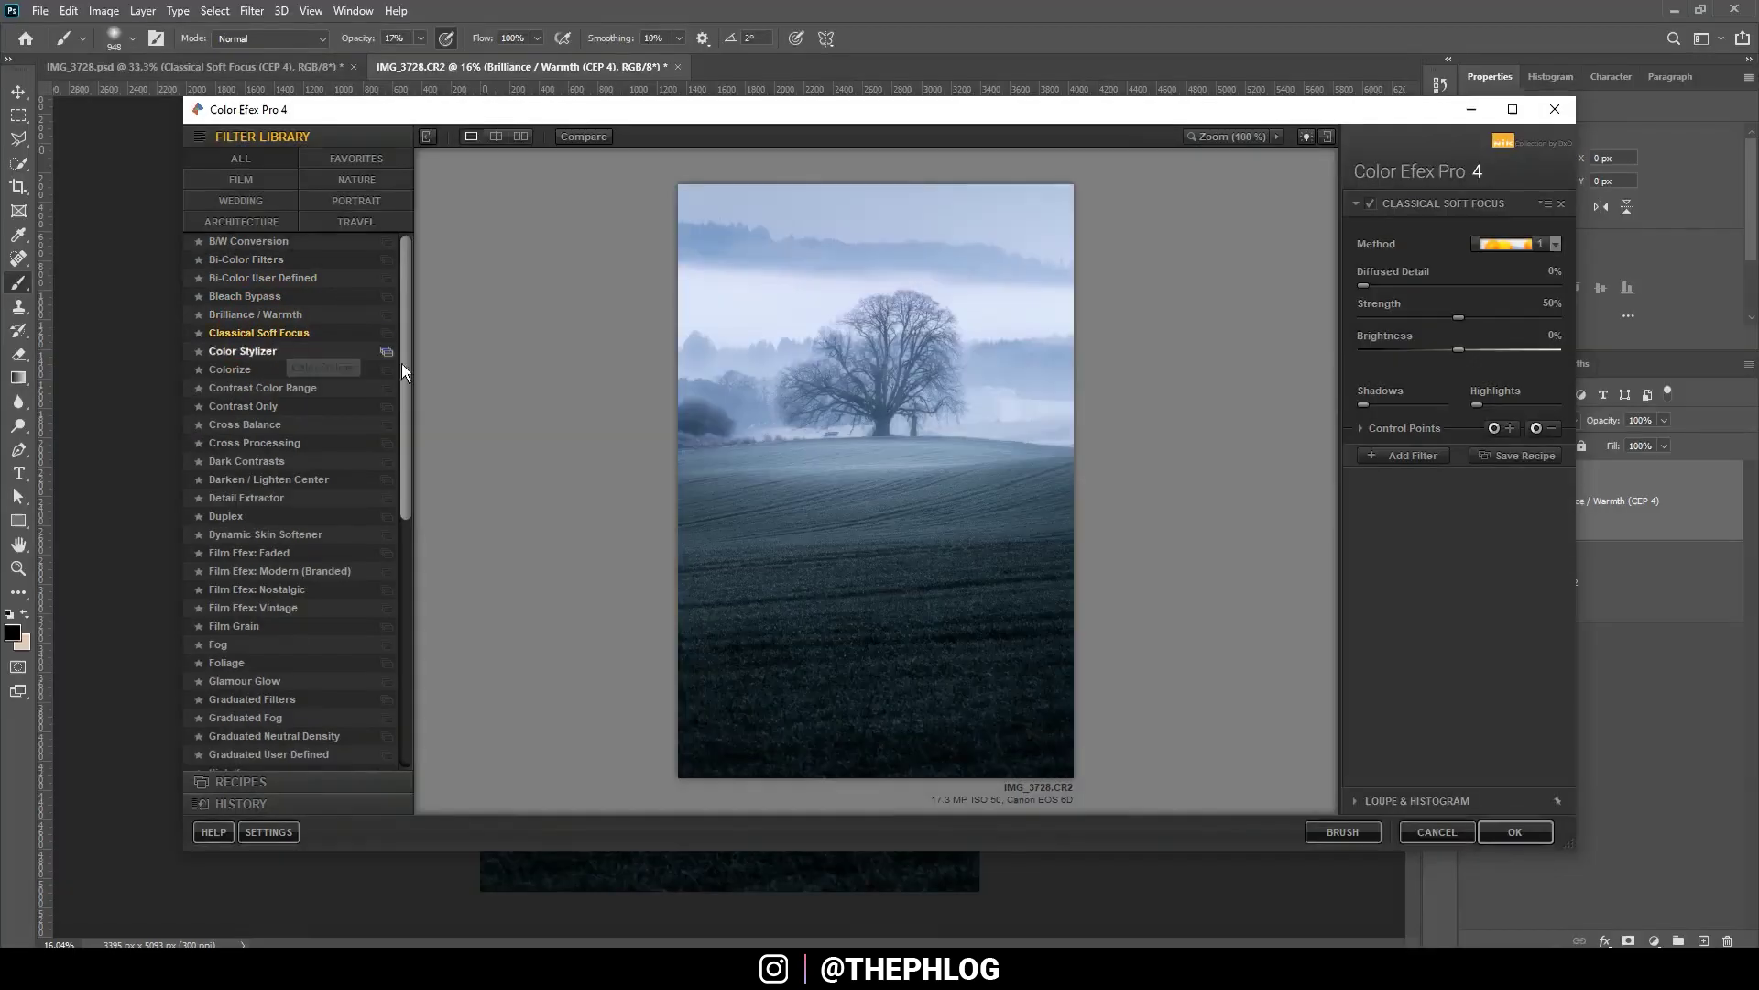
left_click(1512, 244)
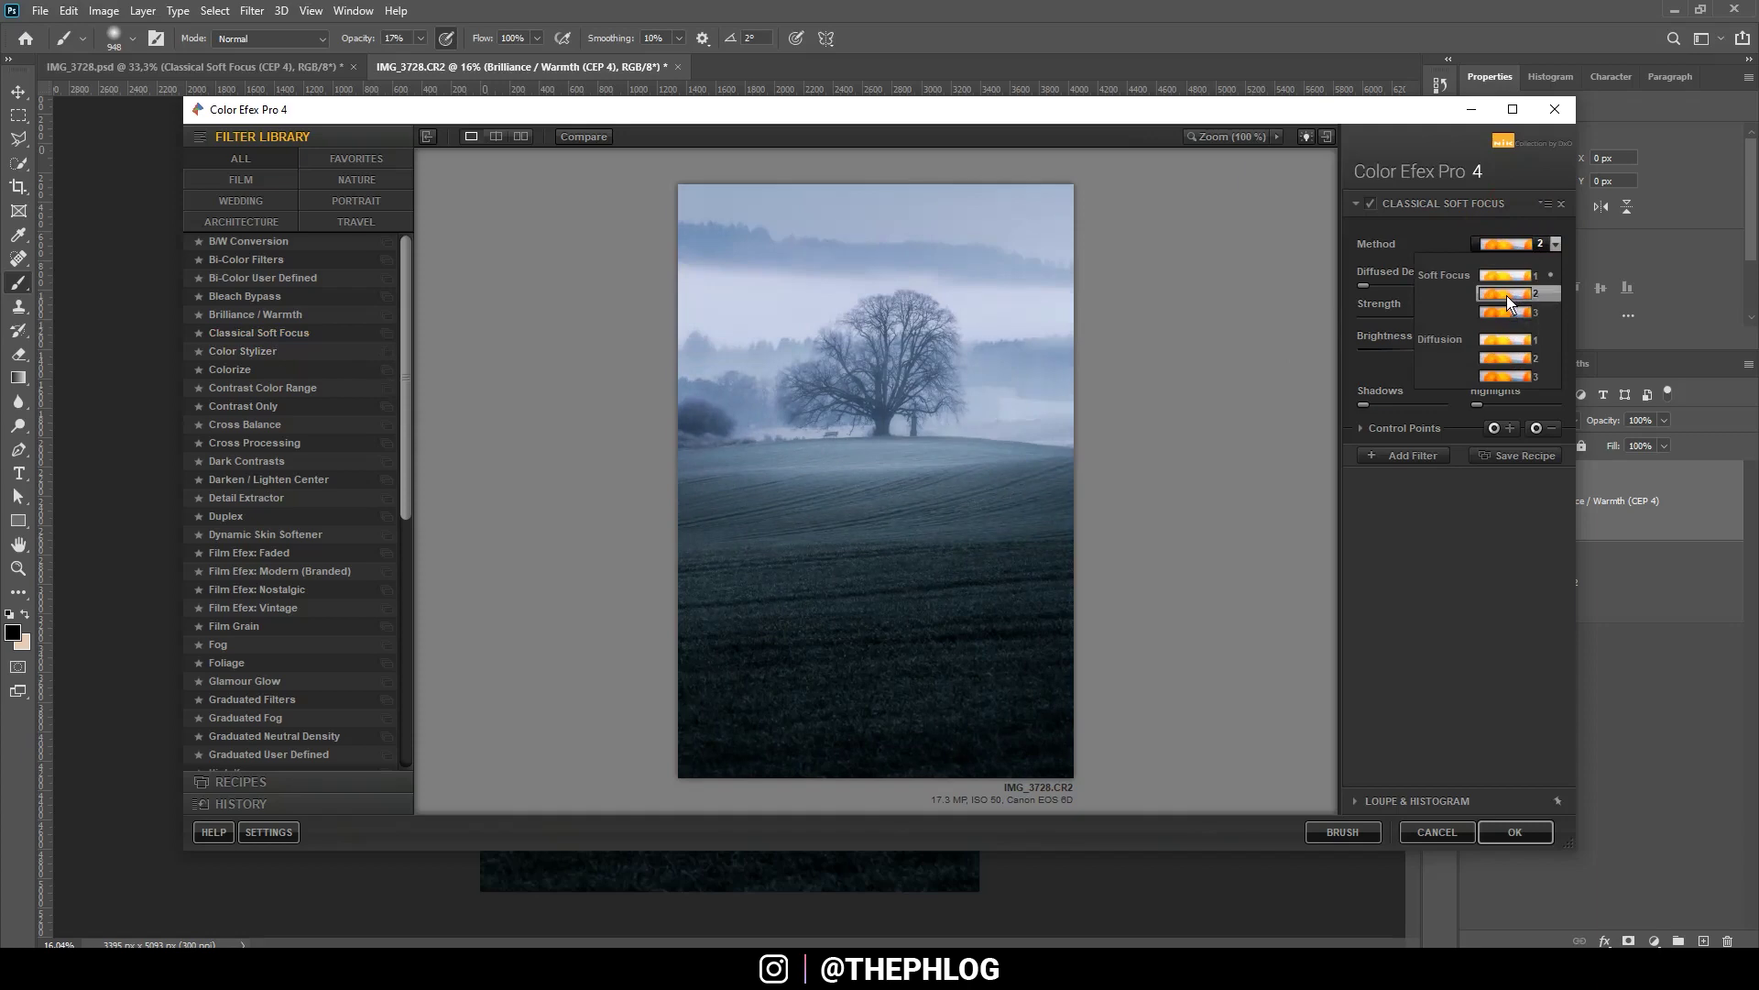
left_click(1510, 301)
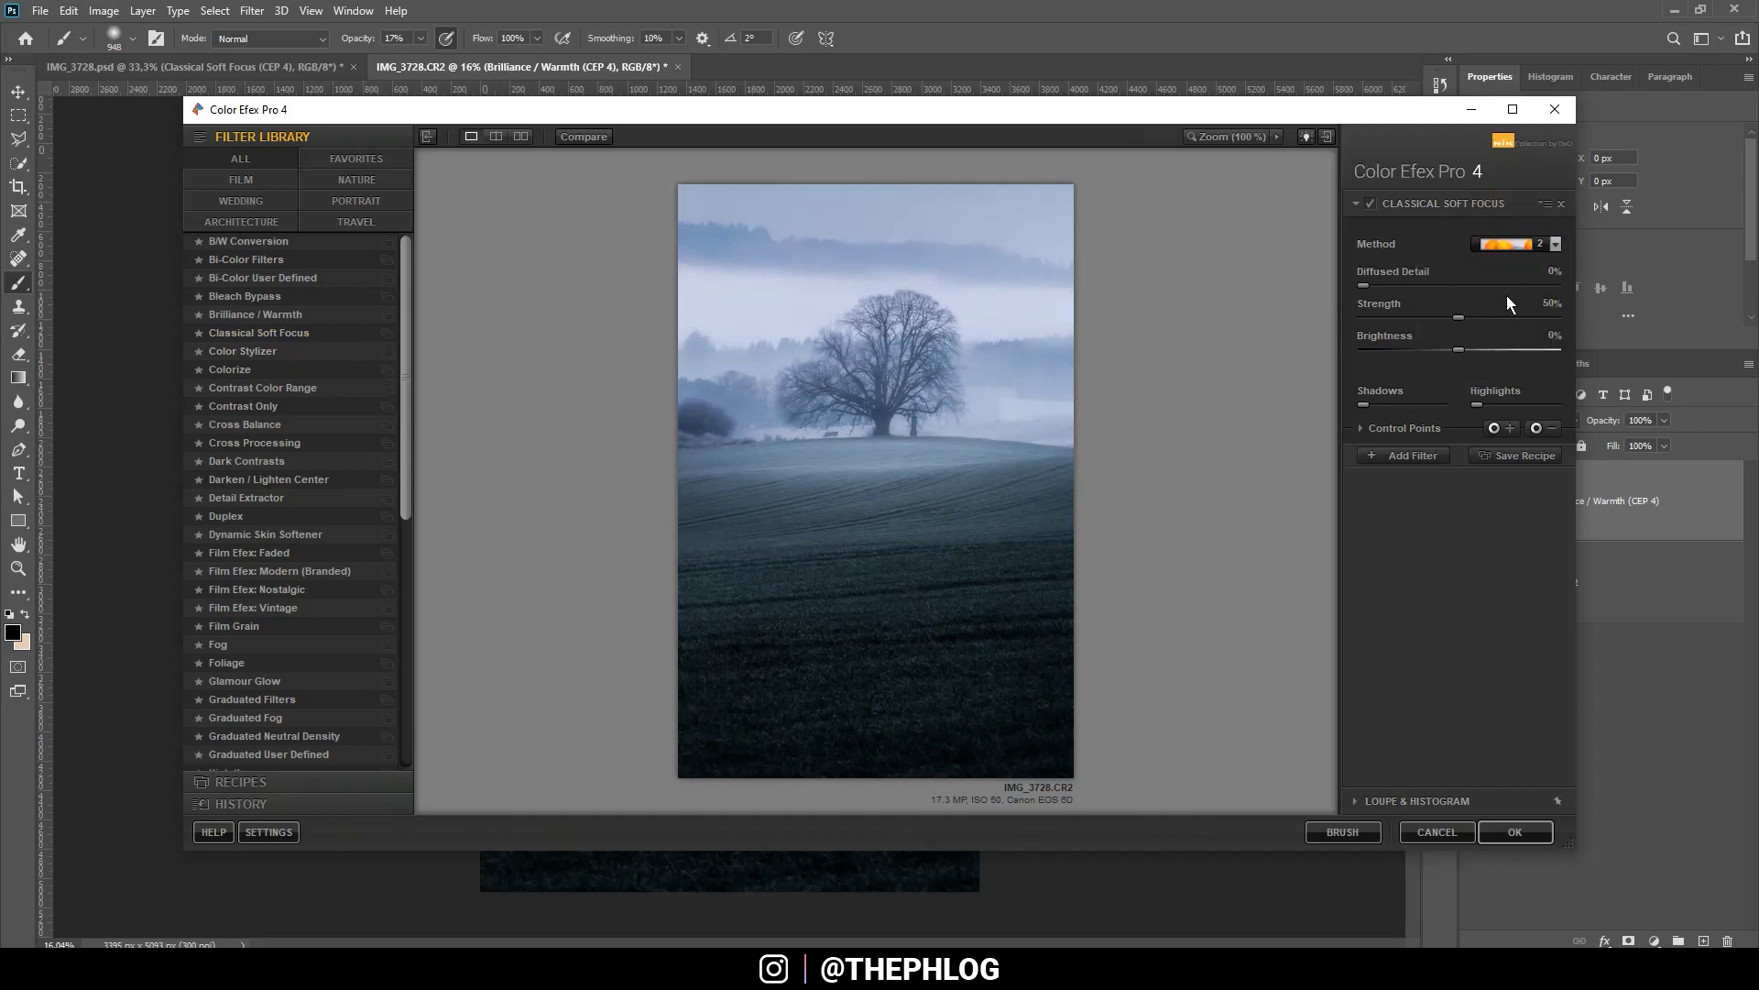
left_click(1526, 832)
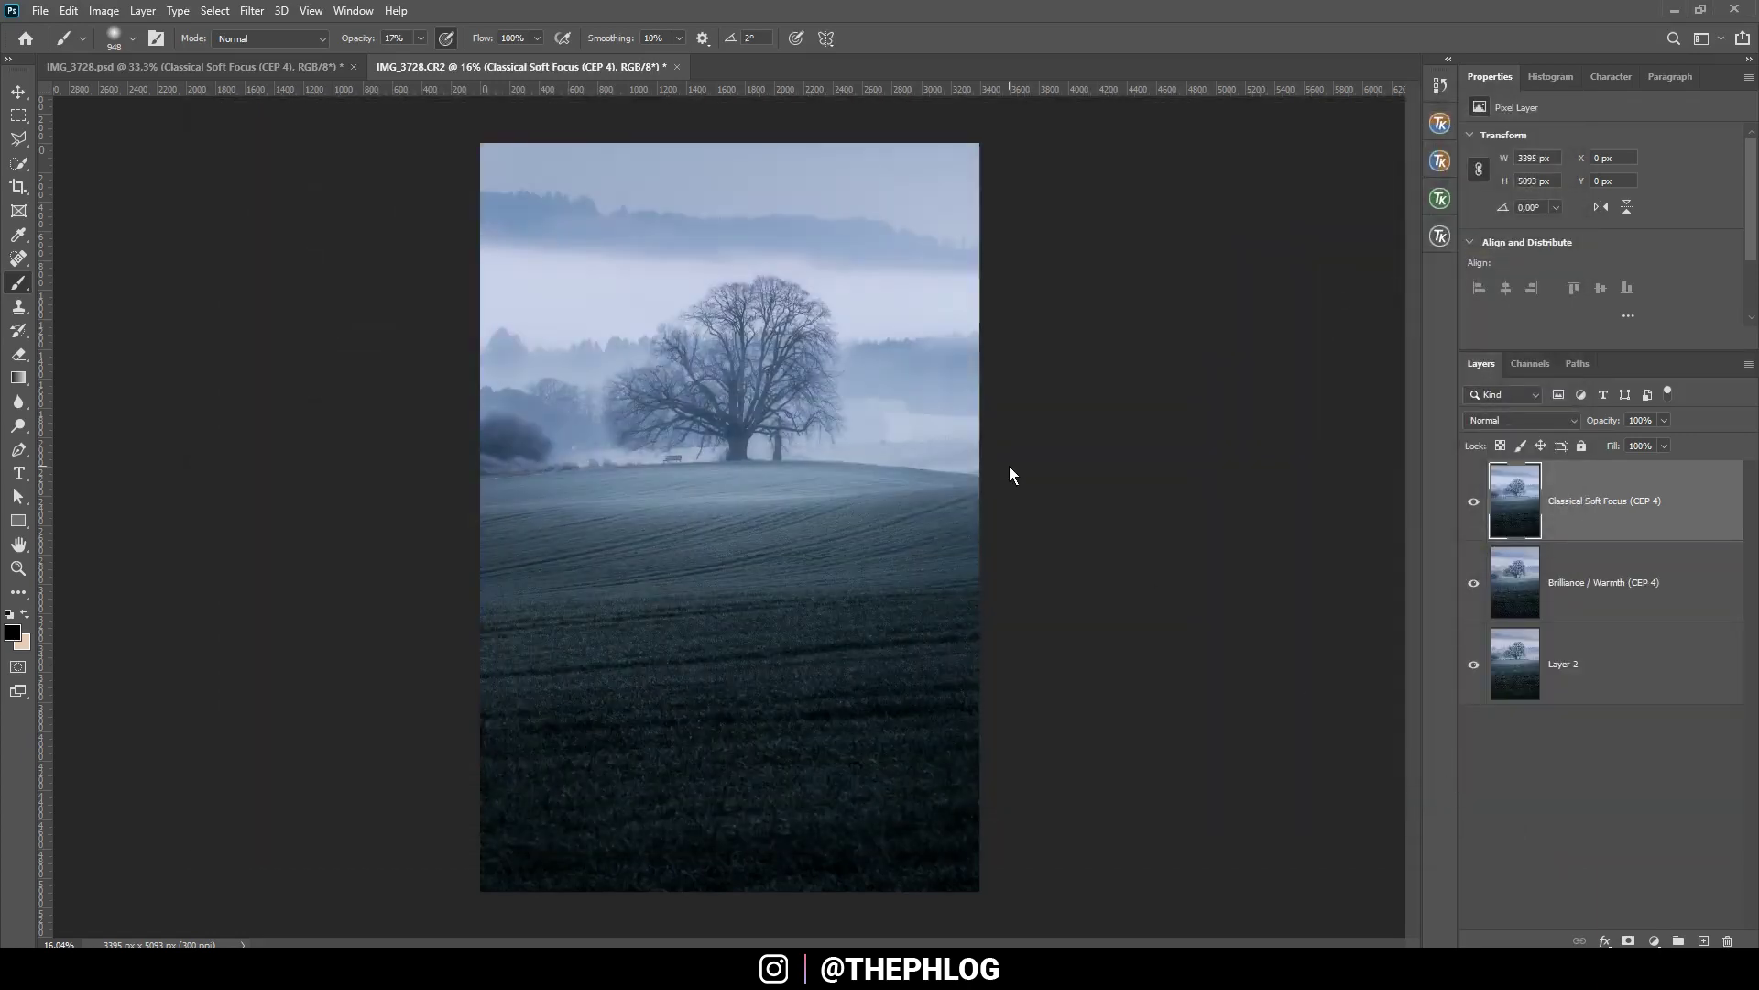